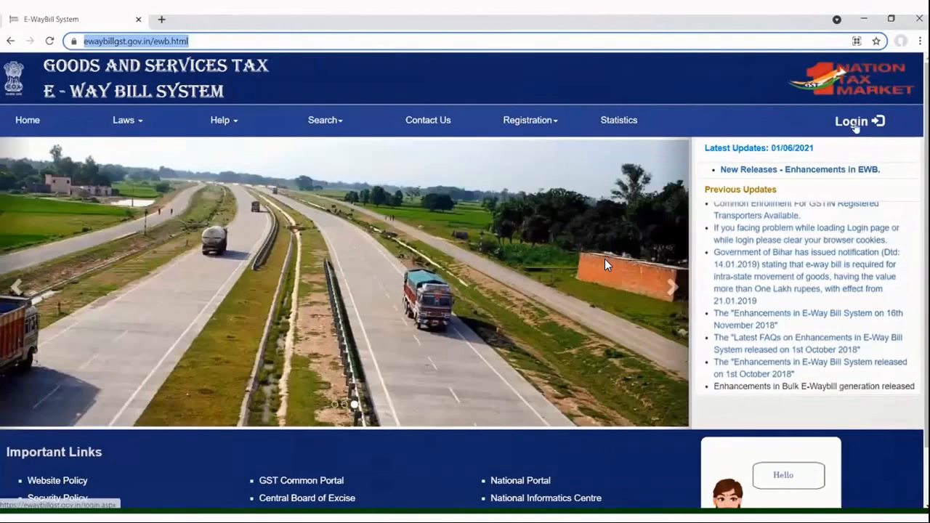
Log in to the e-way bill portal with the account's username, password and captcha code.
{"action": "left_click", "coordinate": [854, 122]}
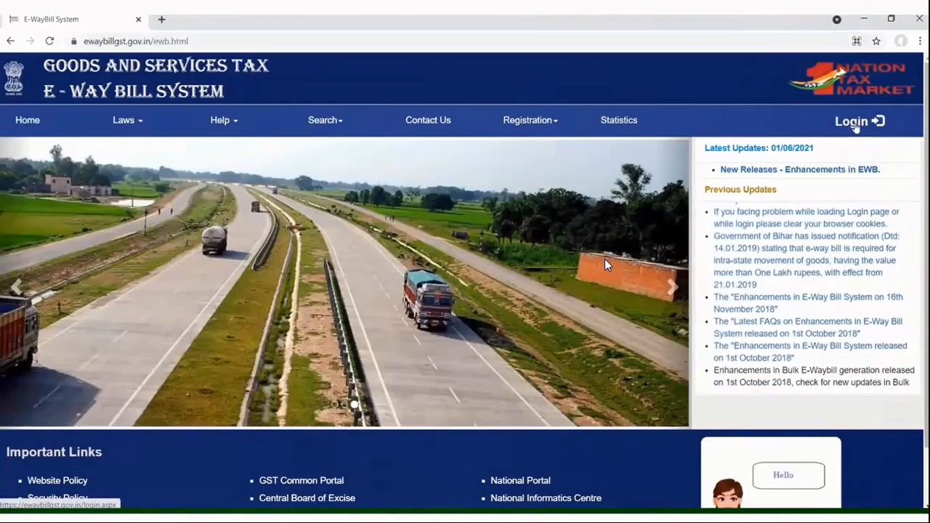
{"action": "left_click", "coordinate": [442, 138]}
{"action": "left_click", "coordinate": [430, 180]}
{"action": "type", "text": "•••••"}
{"action": "left_click", "coordinate": [486, 249]}
{"action": "type", "text": "UNLKG"}
{"action": "left_click", "coordinate": [464, 285]}
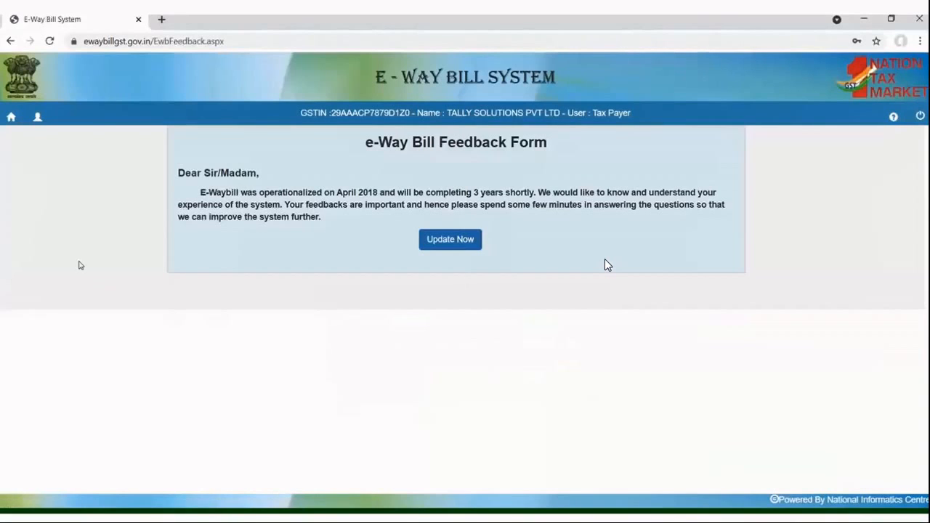
Leave the feedback form for the main menu and open the entry form for generating a new e-way bill.
{"action": "left_click", "coordinate": [16, 124]}
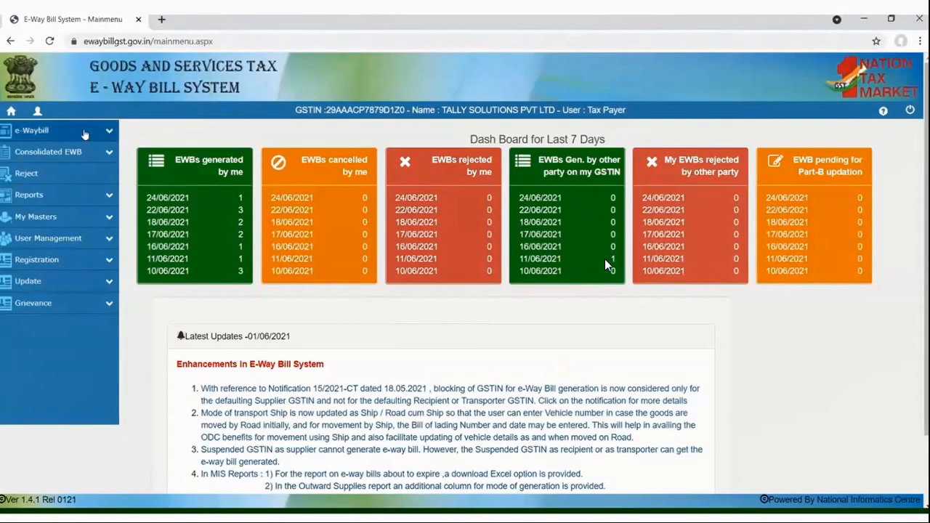
{"action": "left_click", "coordinate": [44, 131]}
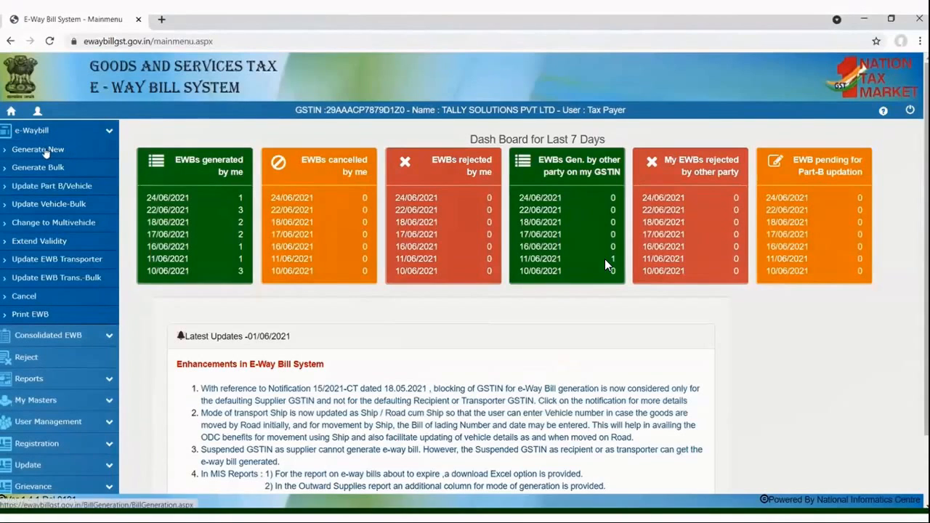
{"action": "left_click", "coordinate": [45, 151]}
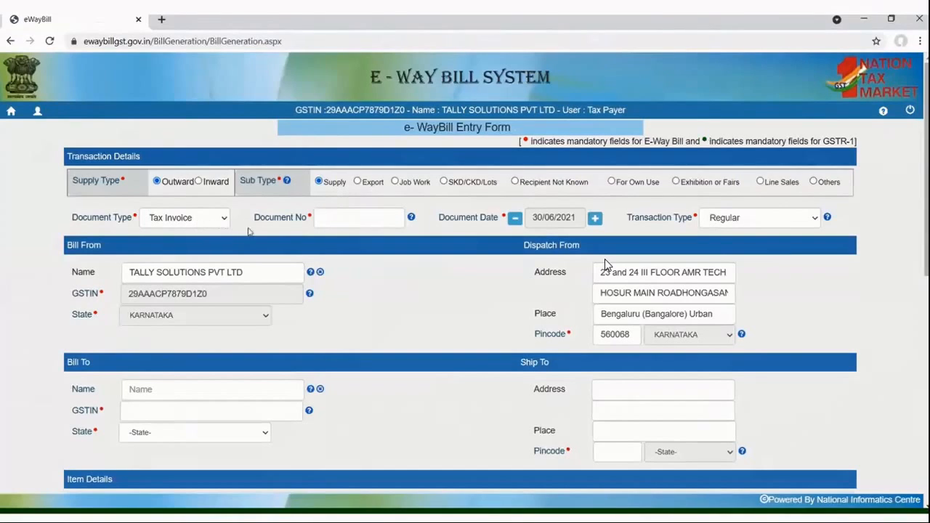
Enter INVTES001 as the document number in the transaction details.
{"action": "left_click", "coordinate": [324, 217]}
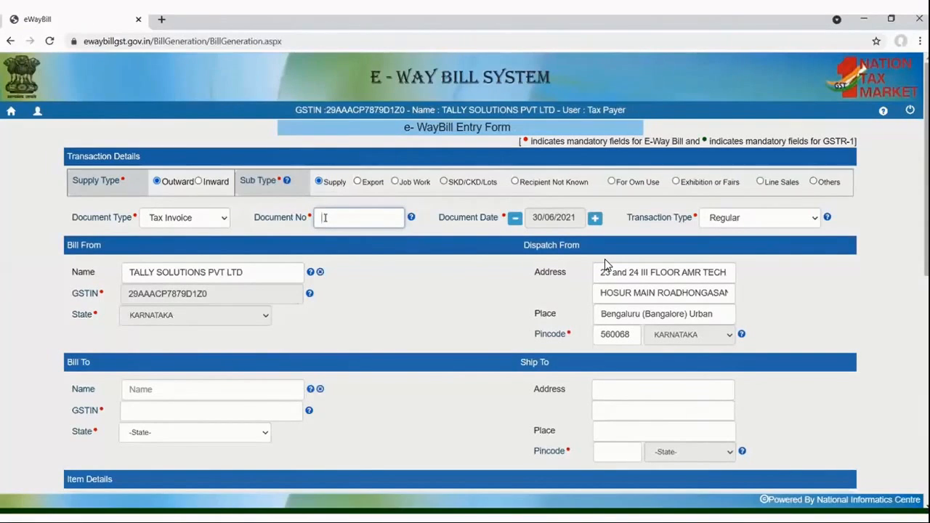
{"action": "type", "text": "INV"}
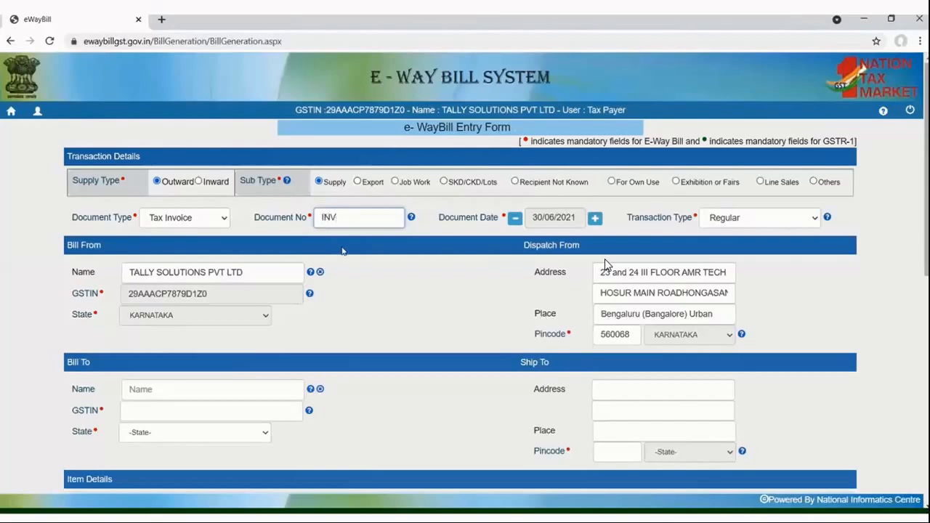
{"action": "type", "text": "TES001"}
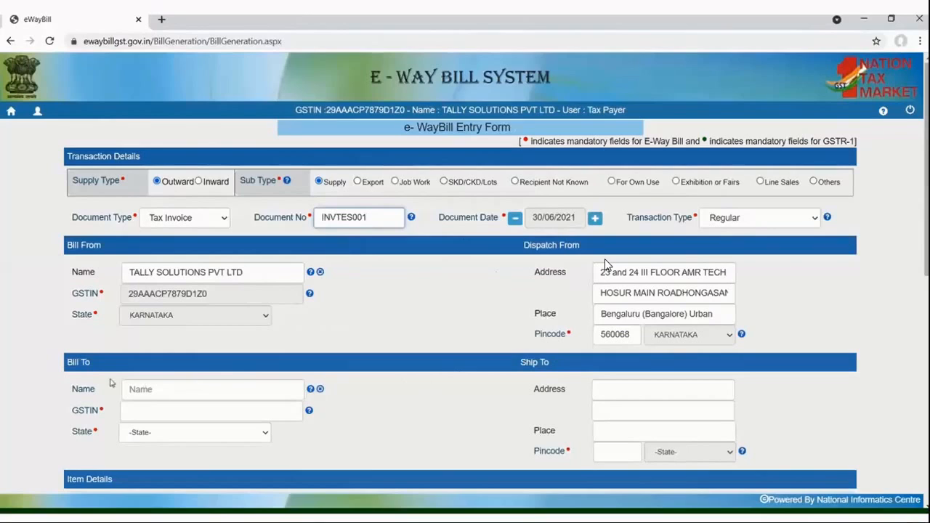
Enter the customer's full name in the Bill To details.
{"action": "left_click", "coordinate": [167, 392]}
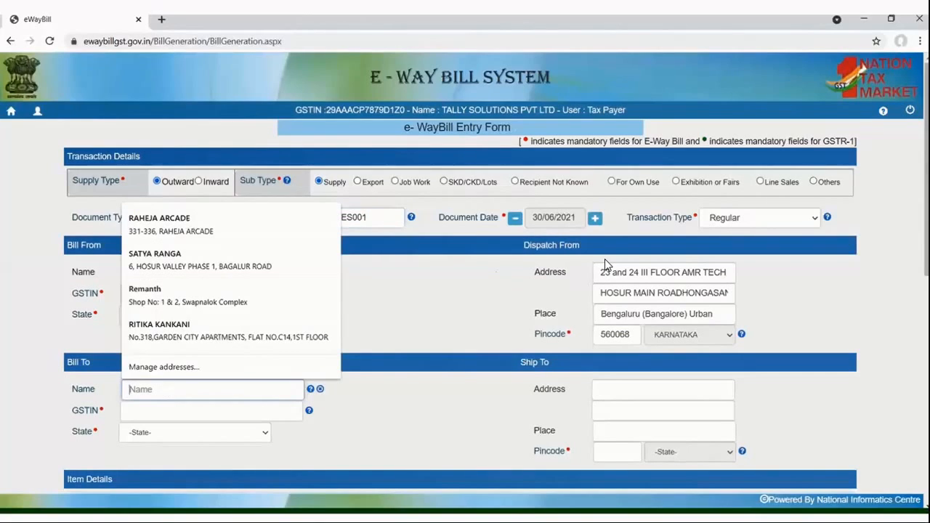
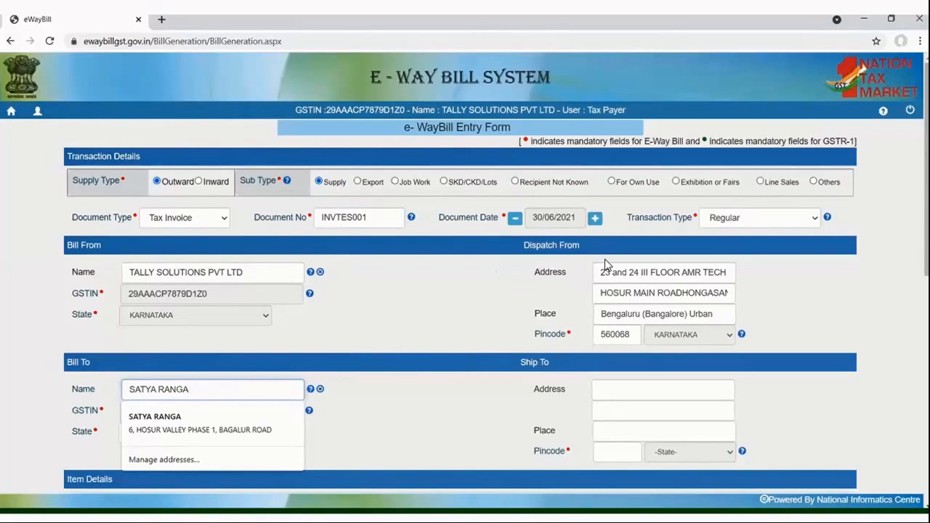
{"action": "key", "text": "Tab"}
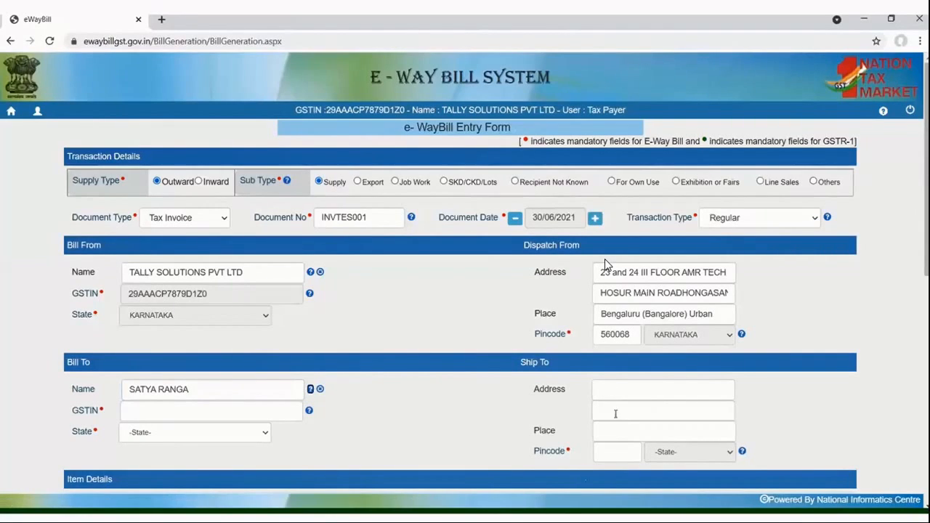
Fill in the first line of the customer's Ship To address.
{"action": "left_click", "coordinate": [612, 388]}
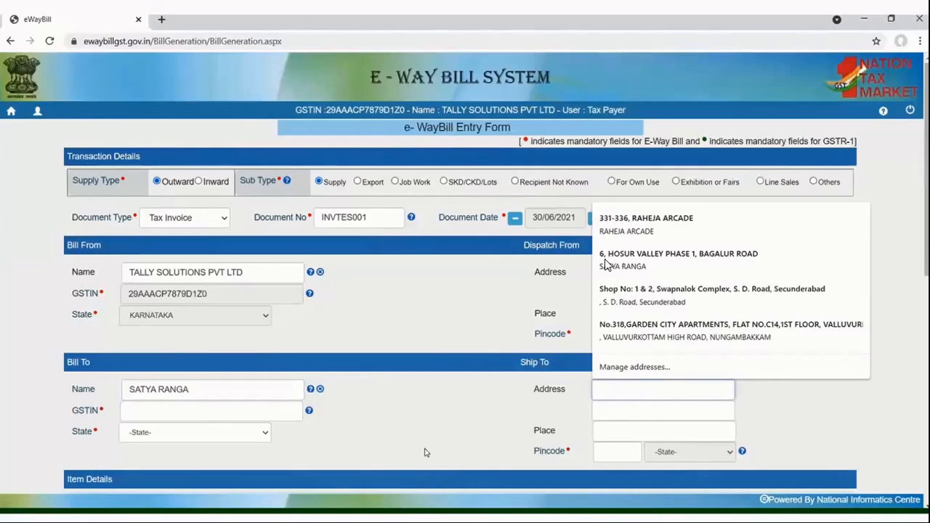
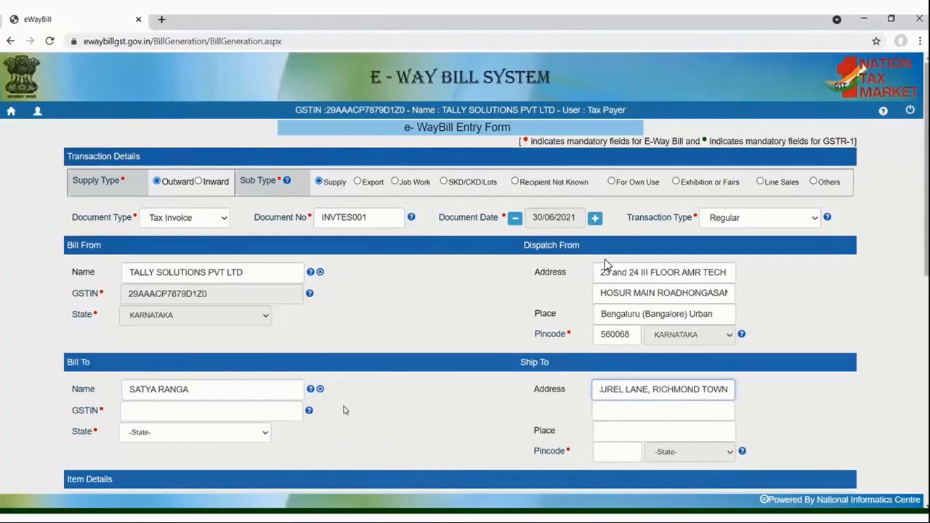
Set the Bill To GSTIN to URP for the unregistered customer.
{"action": "left_click", "coordinate": [282, 400]}
{"action": "type", "text": "URP"}
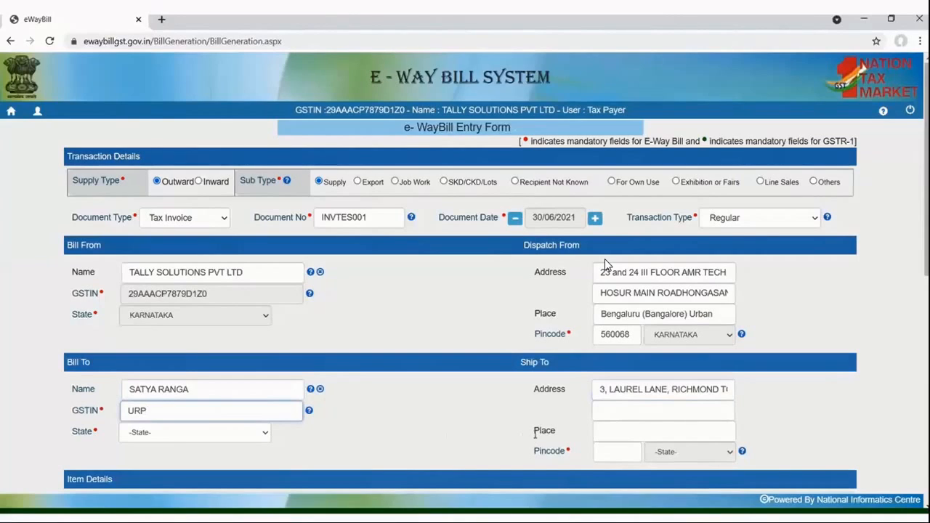
Fill in the second line of the customer's Ship To address and the place.
{"action": "left_click", "coordinate": [606, 409]}
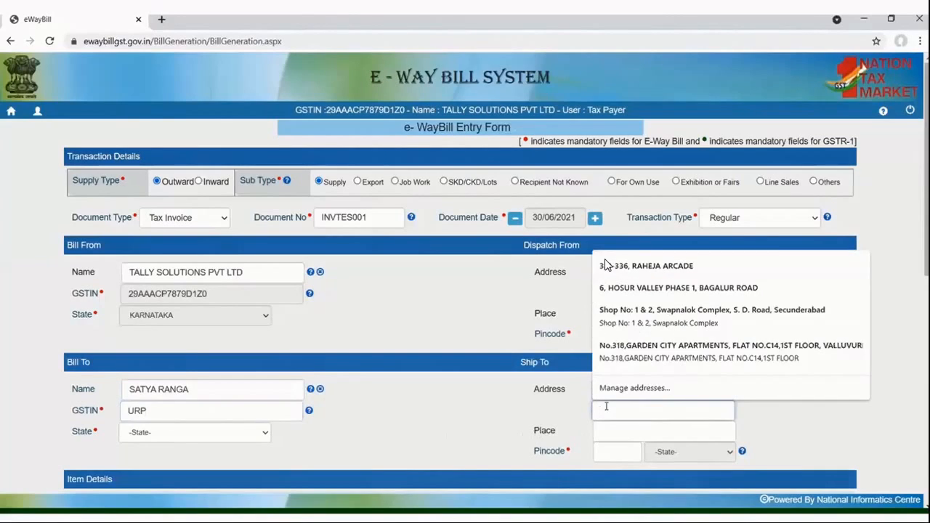
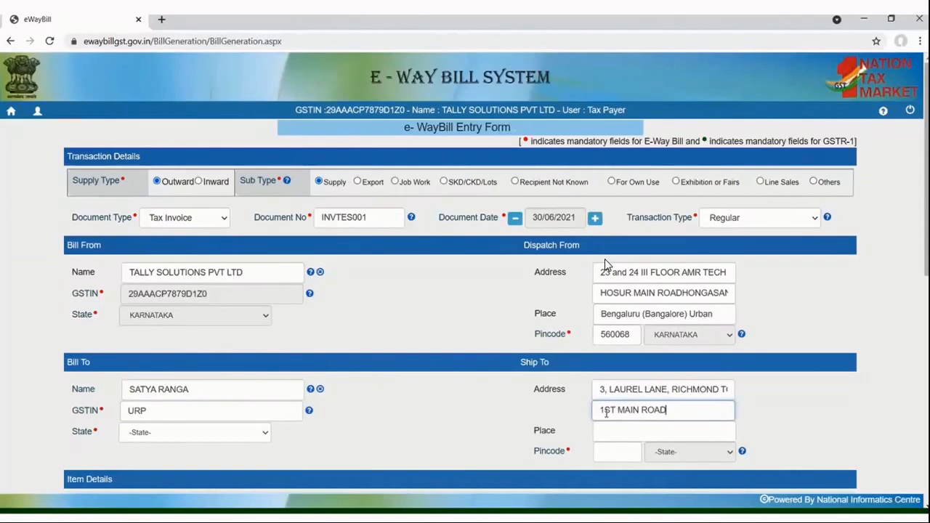
{"action": "key", "text": "Tab"}
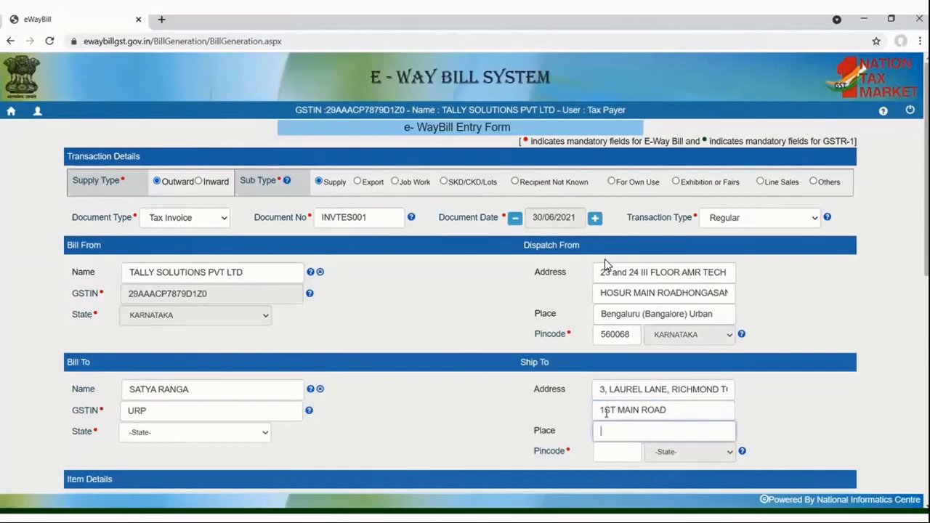
{"action": "type", "text": "BANGALORE"}
{"action": "key", "text": "Tab"}
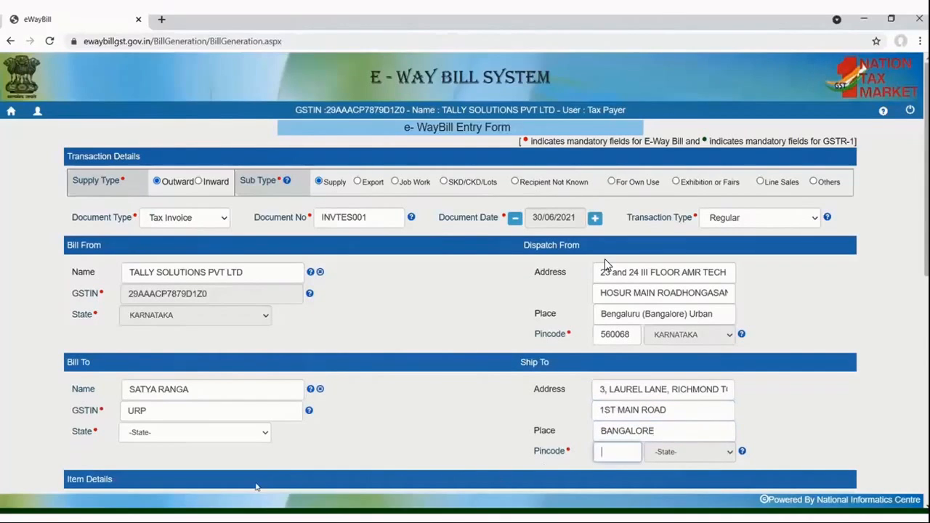
Set the Bill To state to KARNATAKA and enter the customer's Ship To pincode.
{"action": "left_click", "coordinate": [221, 434]}
{"action": "key", "text": "k"}
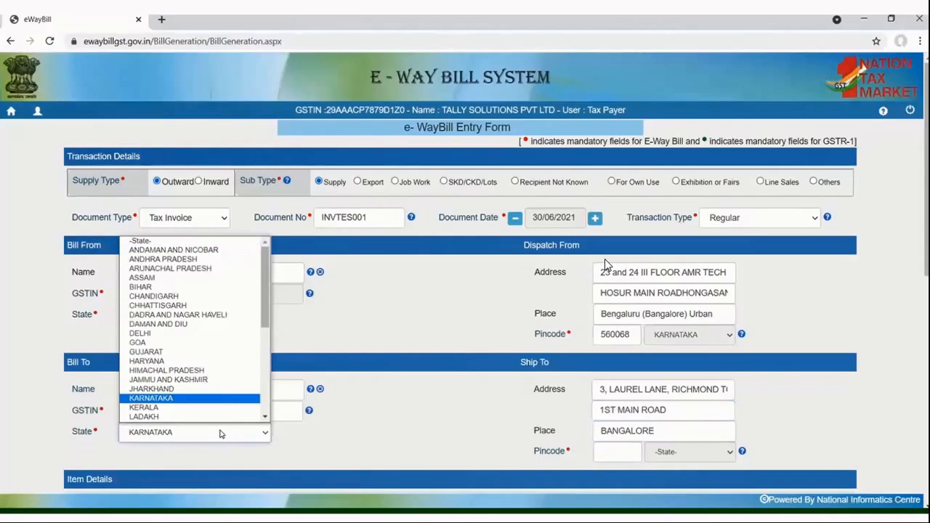
{"action": "left_click", "coordinate": [221, 434]}
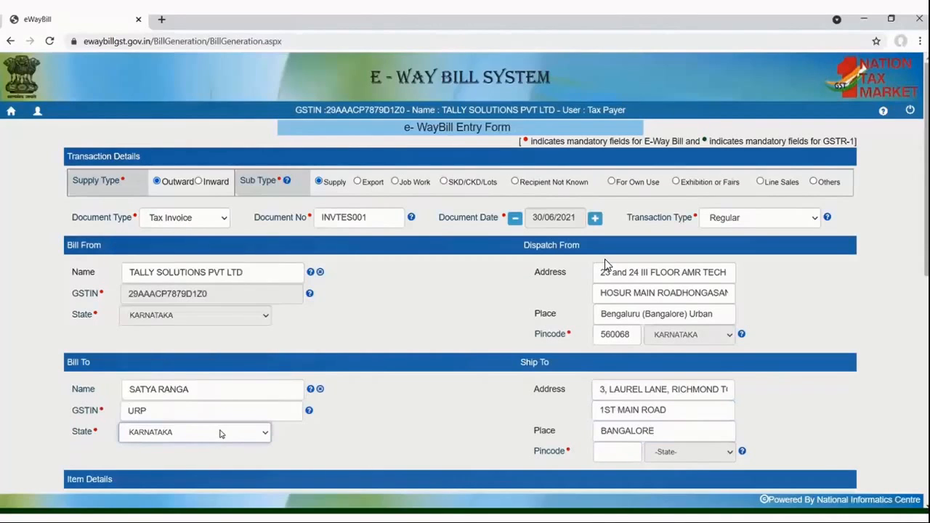
{"action": "left_click", "coordinate": [608, 456]}
{"action": "type", "text": "56"}
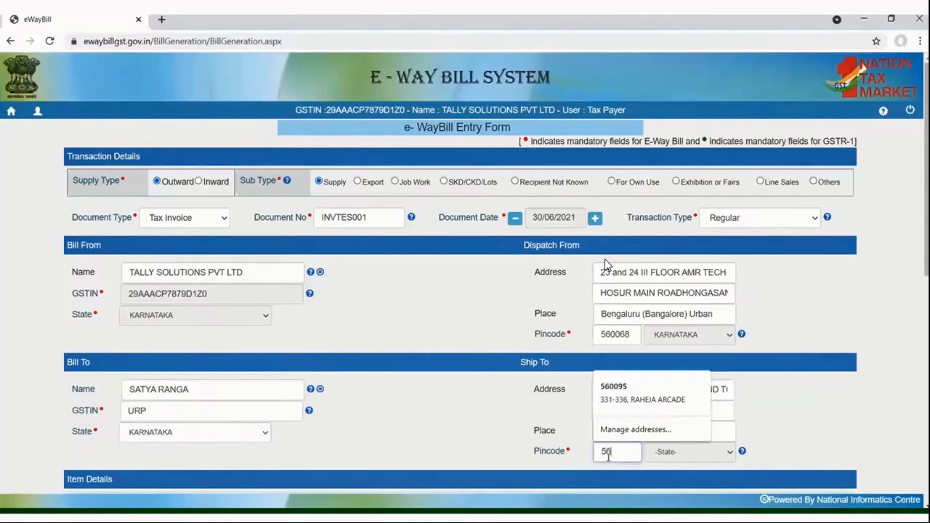
{"action": "type", "text": "0025"}
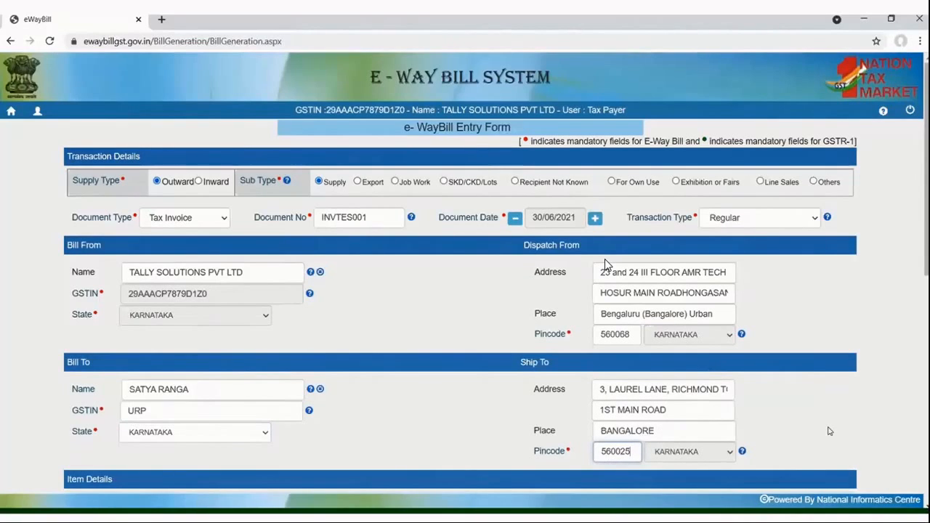
Enter LAPTOP as the product name and LENOVA as its description in the item details.
{"action": "scroll", "coordinate": [828, 431], "scroll_direction": "down", "scroll_amount": 3}
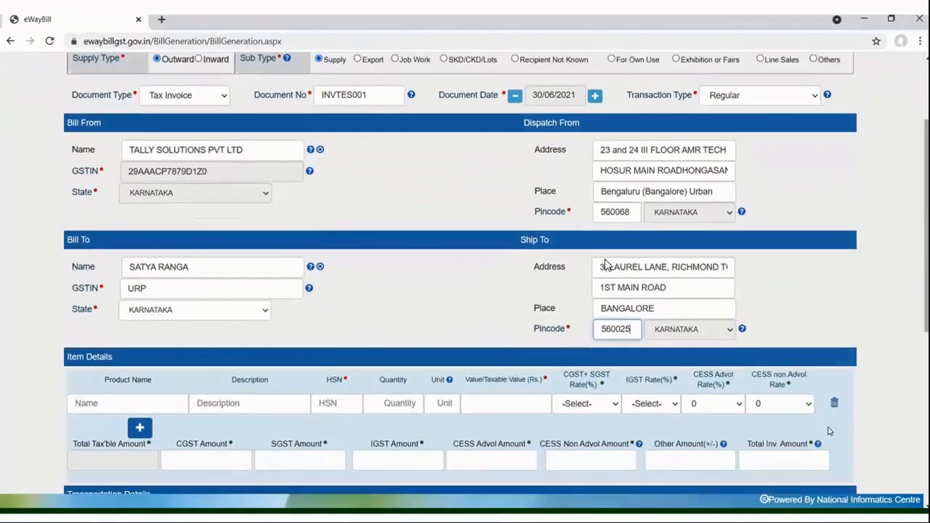
{"action": "scroll", "coordinate": [828, 430], "scroll_direction": "down", "scroll_amount": 1}
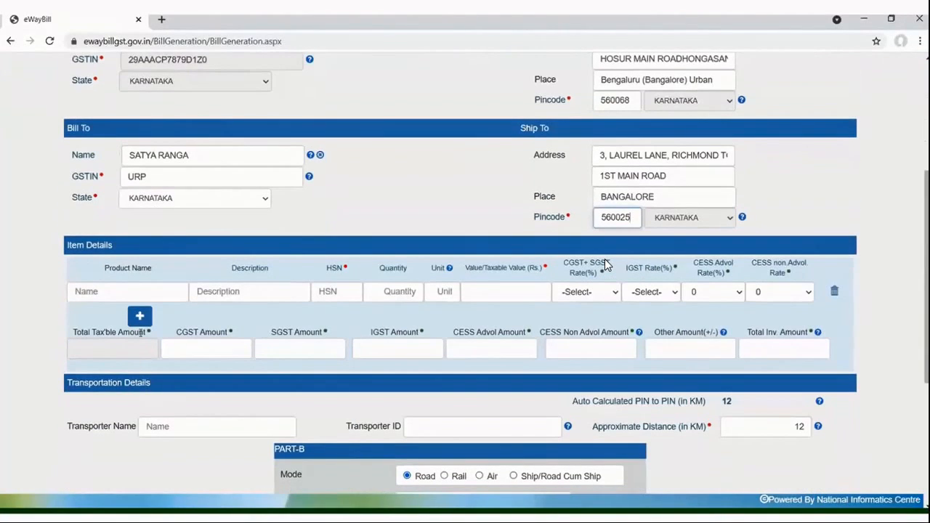
{"action": "left_click", "coordinate": [151, 291]}
{"action": "type", "text": "LA"}
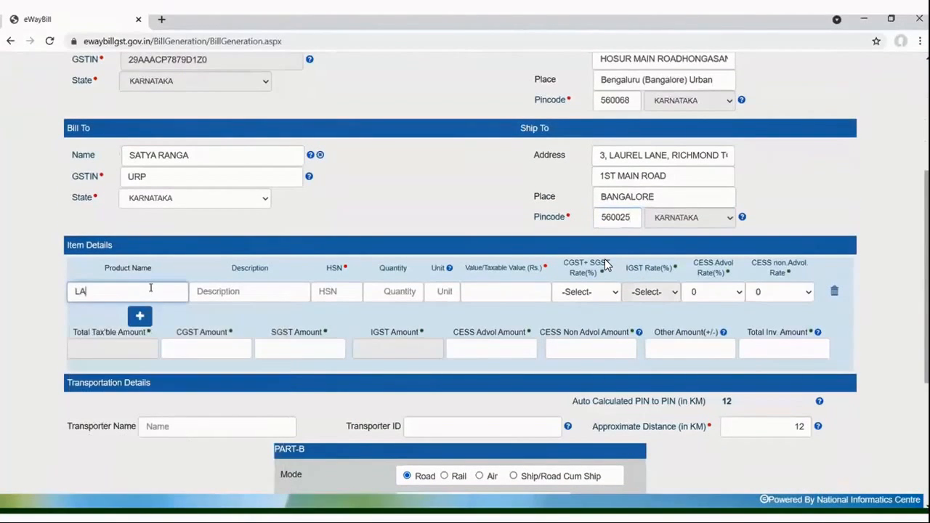
{"action": "type", "text": "PTOP"}
{"action": "left_click", "coordinate": [220, 294]}
{"action": "type", "text": "LENOVA"}
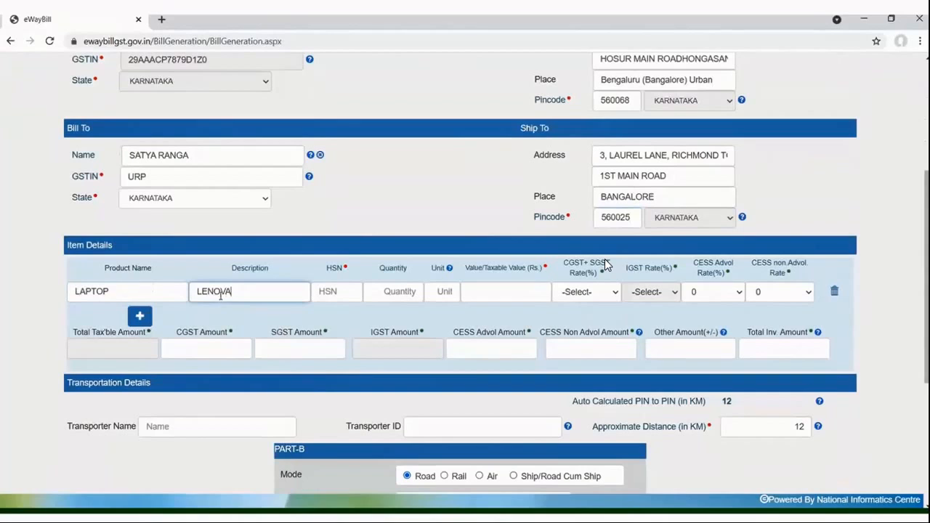
Give the laptop item HSN code 8471, quantity 1 and unit nos.
{"action": "left_click", "coordinate": [344, 296]}
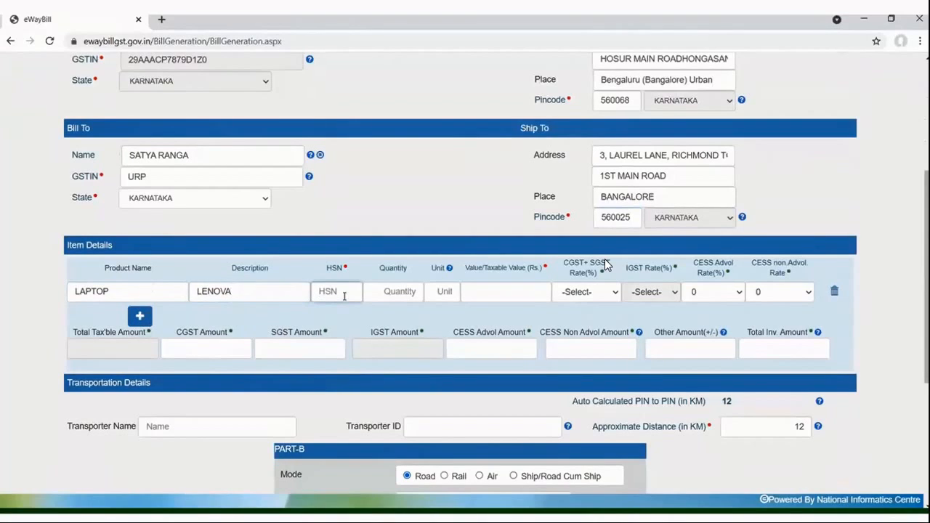
{"action": "type", "text": "8471"}
{"action": "left_click", "coordinate": [399, 291]}
{"action": "type", "text": "1"}
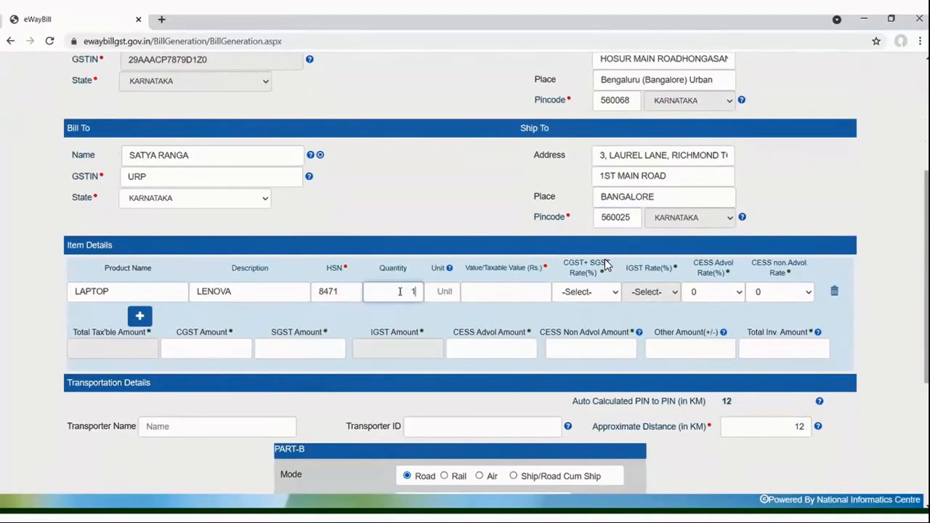
{"action": "left_click", "coordinate": [437, 294]}
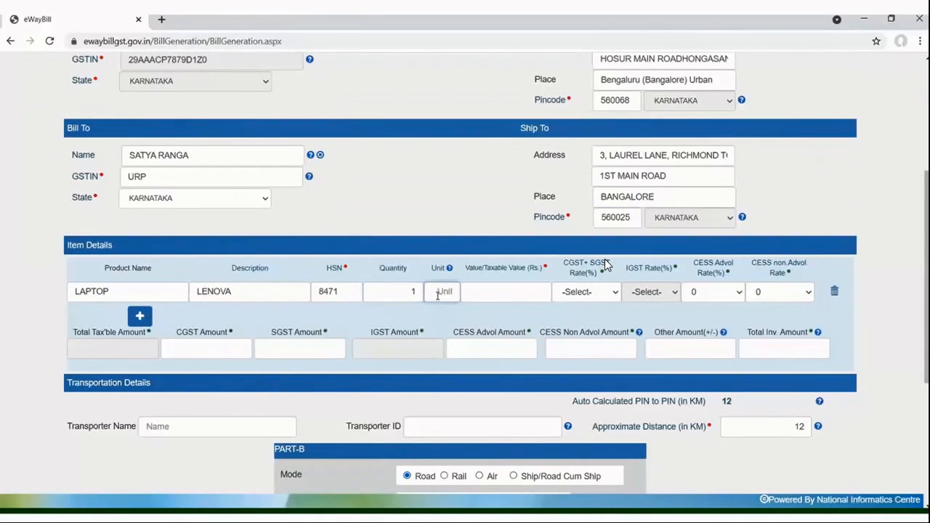
{"action": "type", "text": "nos"}
{"action": "key", "text": "Tab"}
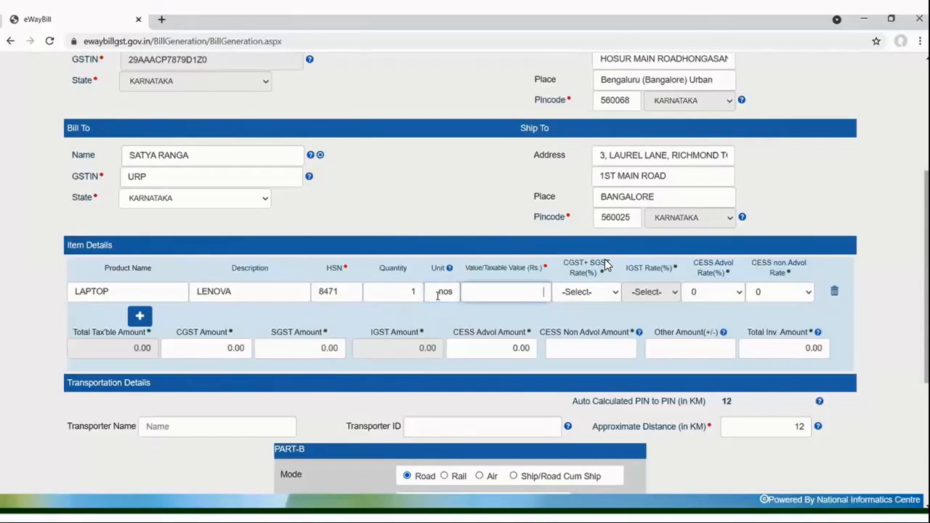
Set the laptop's taxable value to Rs. 65000 and its CGST + SGST rate to 9 + 9.
{"action": "type", "text": "65000"}
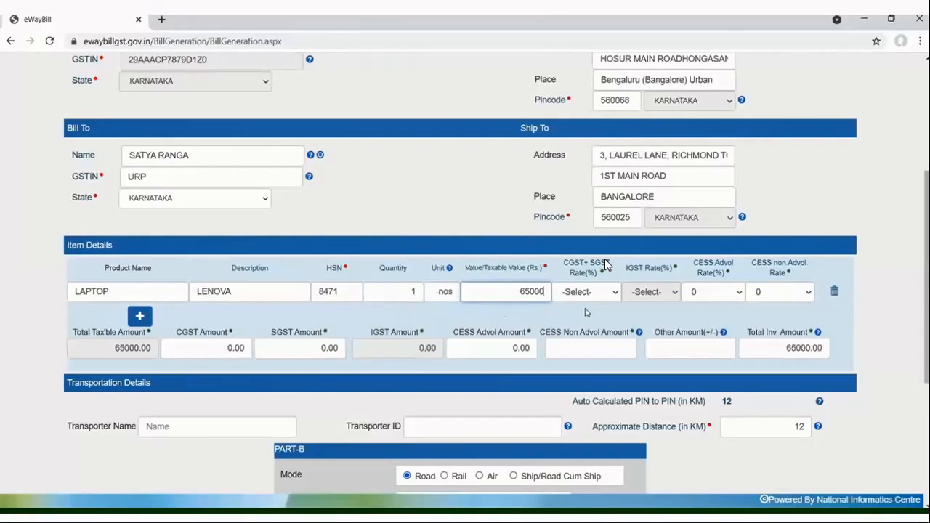
{"action": "left_click", "coordinate": [589, 293]}
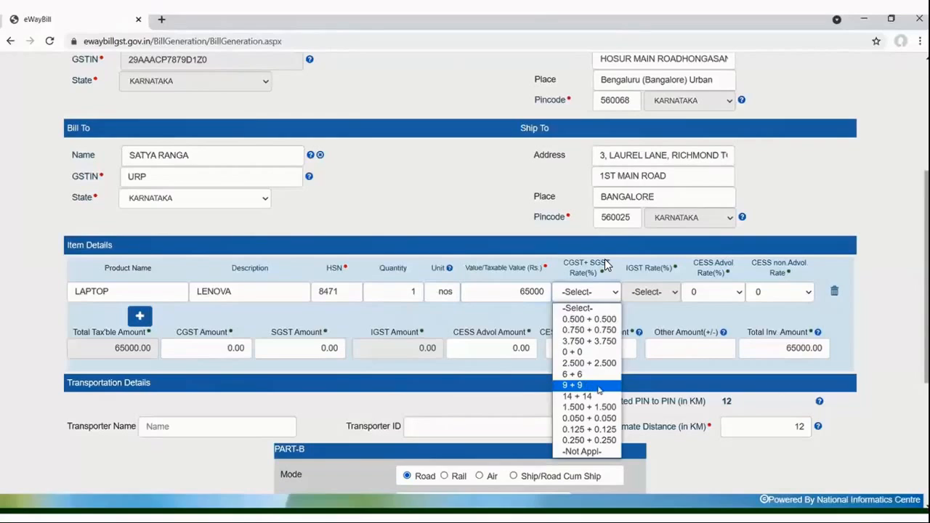
{"action": "left_click", "coordinate": [597, 387]}
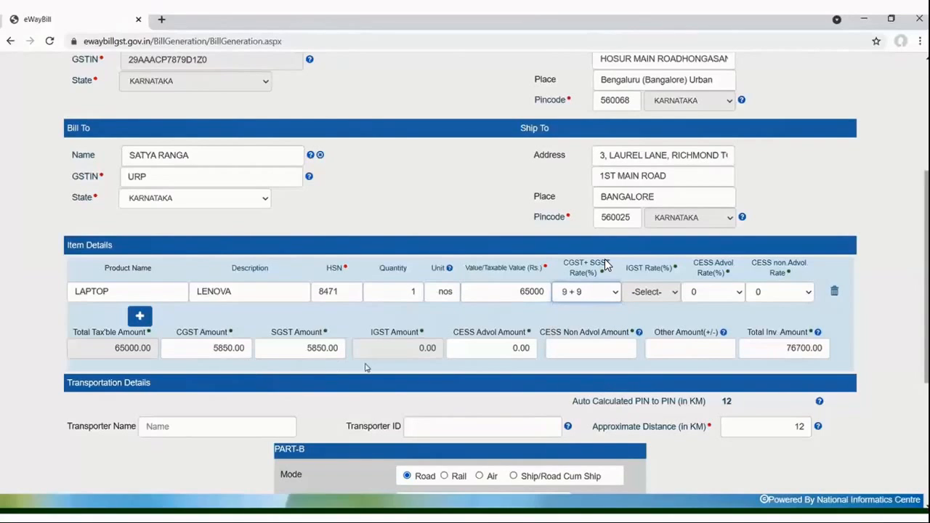
Enter BLUE DART EXPRESS LTD as the transporter name in the transportation details.
{"action": "scroll", "coordinate": [598, 370], "scroll_direction": "down", "scroll_amount": 2}
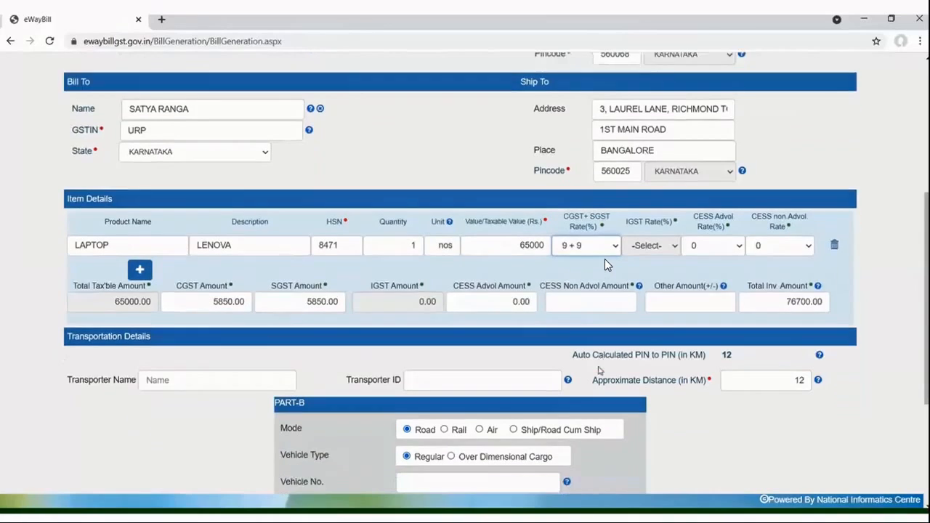
{"action": "scroll", "coordinate": [607, 265], "scroll_direction": "down", "scroll_amount": 1}
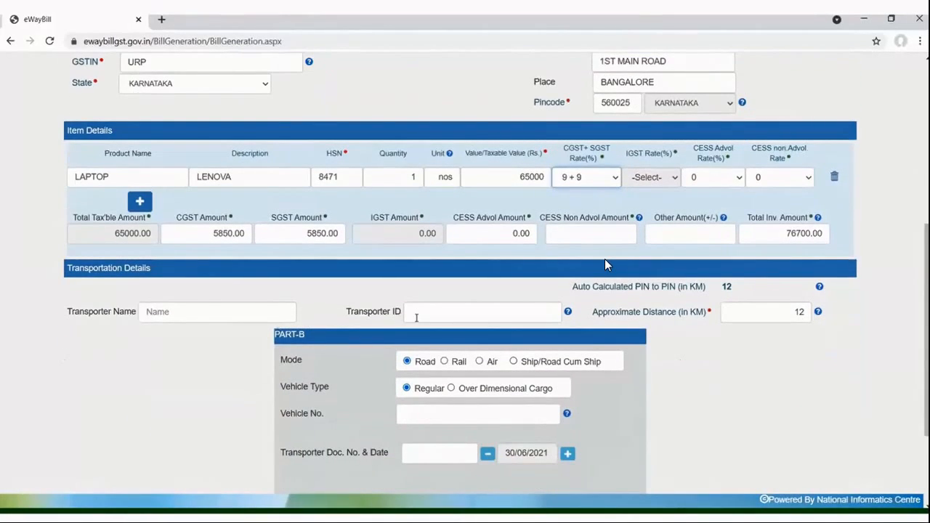
{"action": "left_click", "coordinate": [248, 310]}
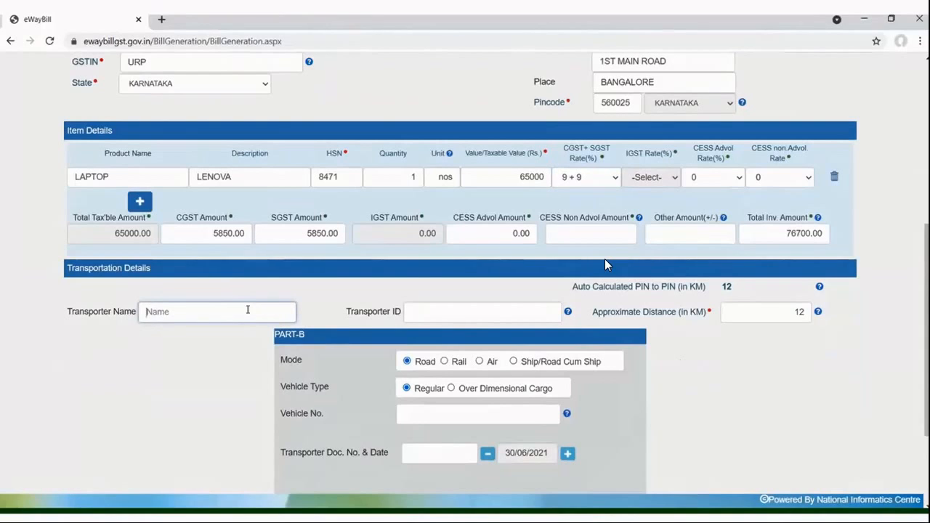
{"action": "type", "text": "BLUE DAR"}
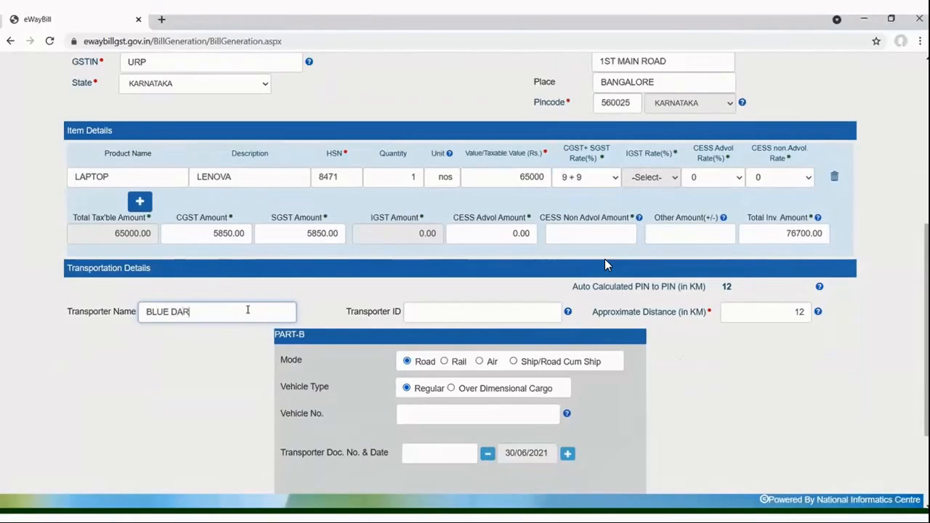
{"action": "type", "text": "T EXPRESS"}
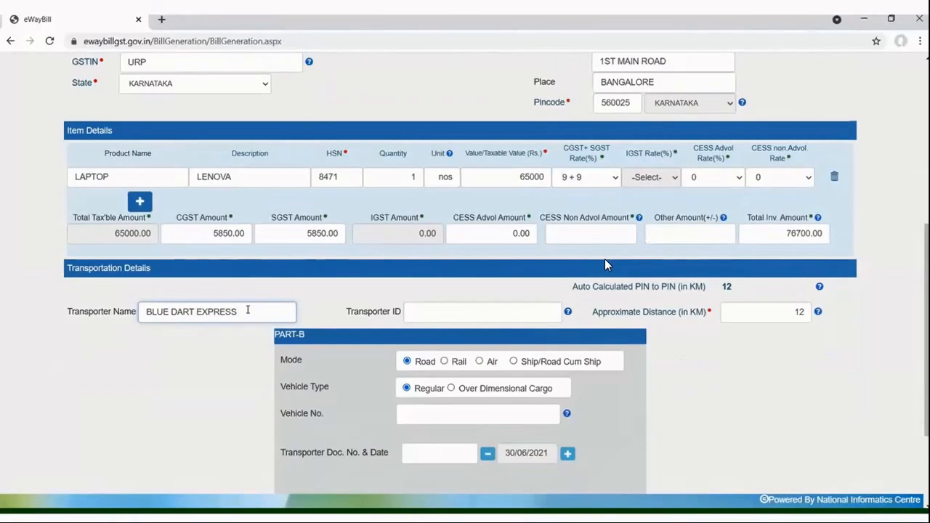
{"action": "type", "text": " LTD"}
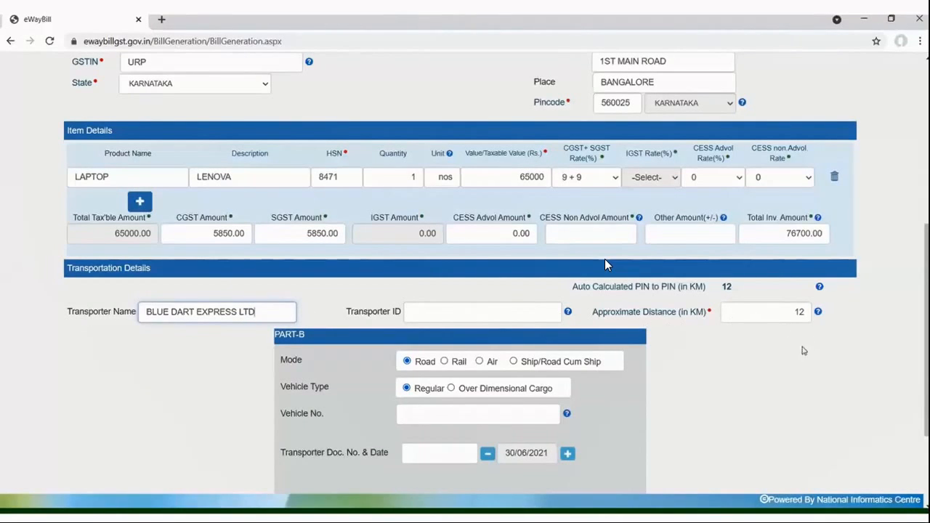
Enter the vehicle's registration number in Part-B of the transportation details.
{"action": "scroll", "coordinate": [770, 379], "scroll_direction": "down", "scroll_amount": 1}
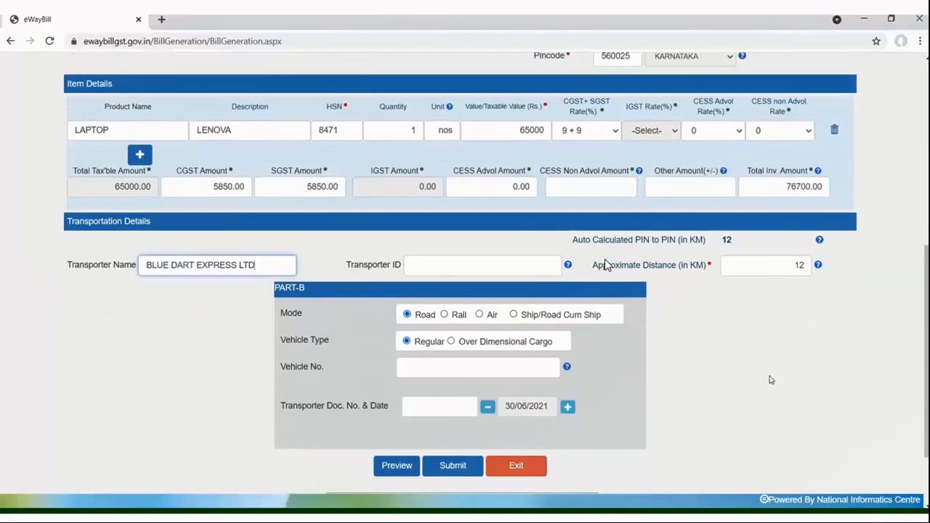
{"action": "scroll", "coordinate": [771, 379], "scroll_direction": "down", "scroll_amount": 1}
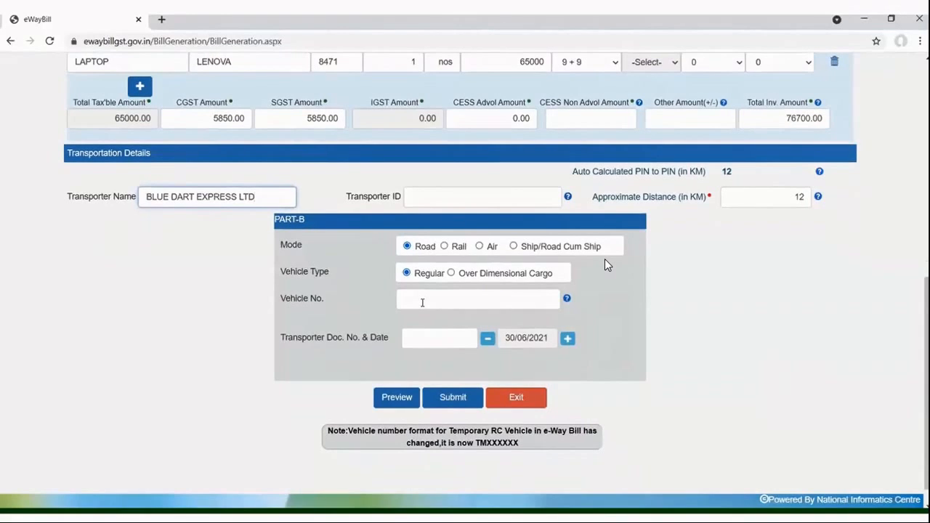
{"action": "scroll", "coordinate": [422, 303], "scroll_direction": "down", "scroll_amount": 1}
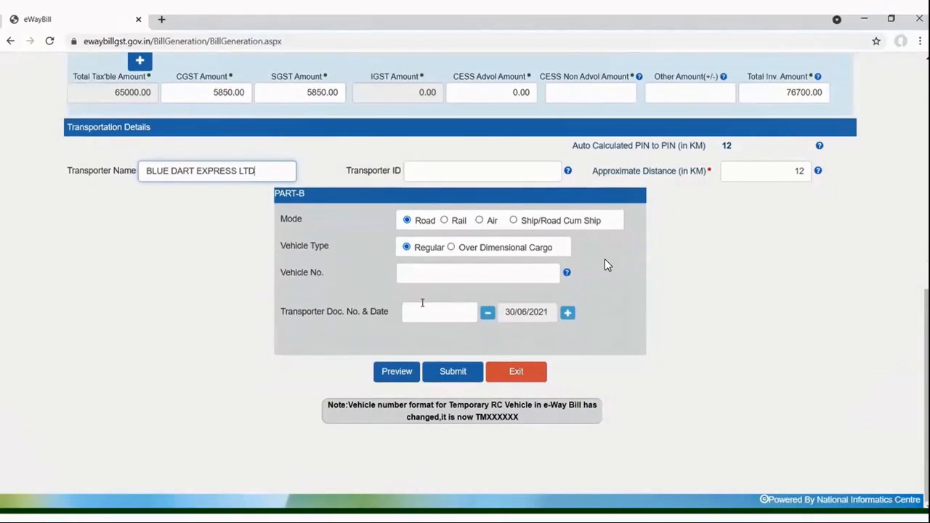
{"action": "left_click", "coordinate": [430, 272]}
{"action": "type", "text": "KA51Q9188"}
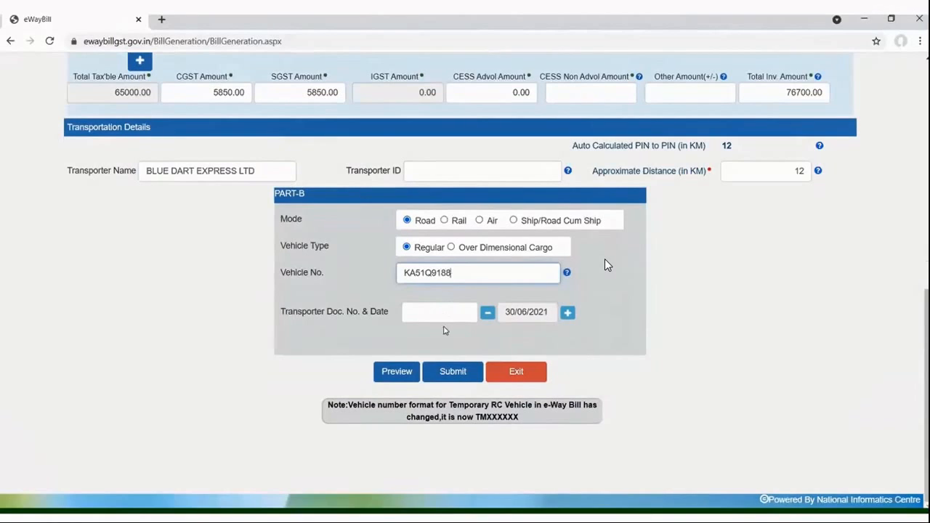
Set the transporter document number in Part-B to 123456789.
{"action": "left_click", "coordinate": [445, 316]}
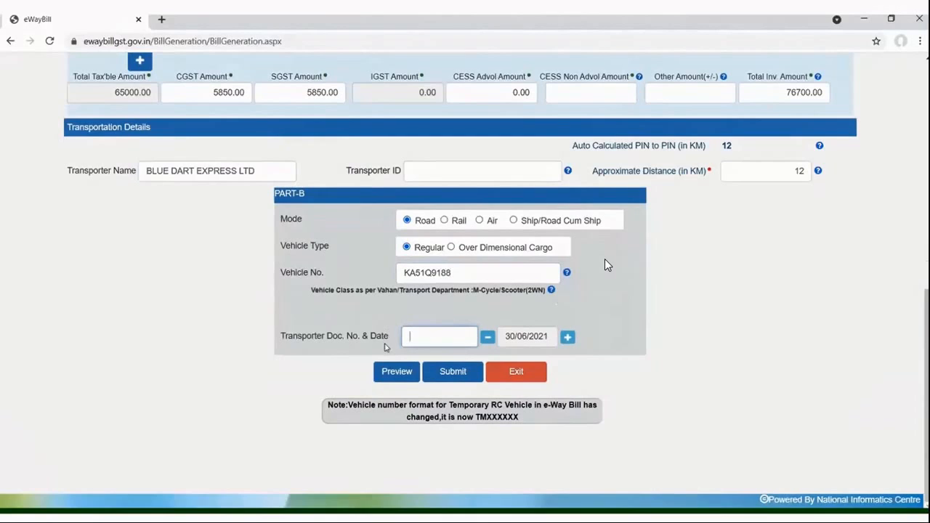
{"action": "type", "text": "123456789"}
Preview the e-way bill, continuing without the unfilled GSTR1 fields, and review its transaction, party, item and transporter details.
{"action": "left_click", "coordinate": [398, 377]}
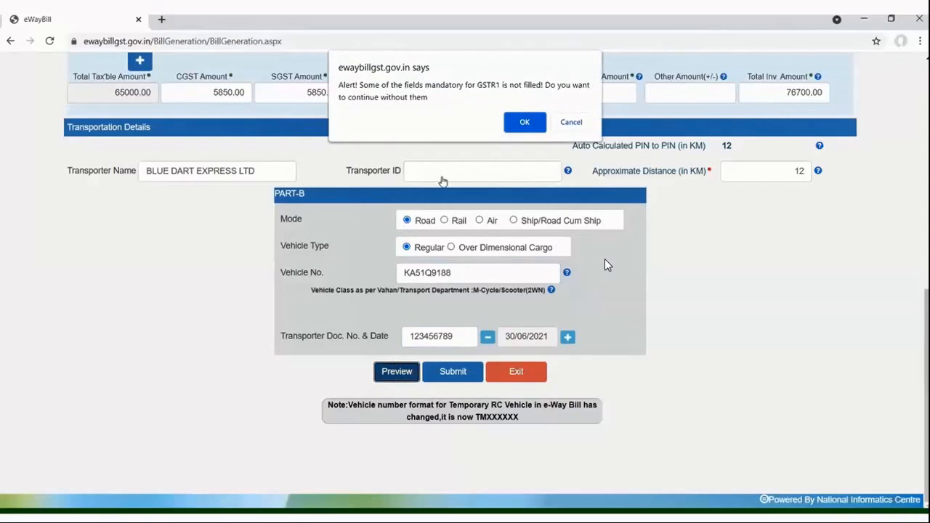
{"action": "left_click", "coordinate": [521, 122]}
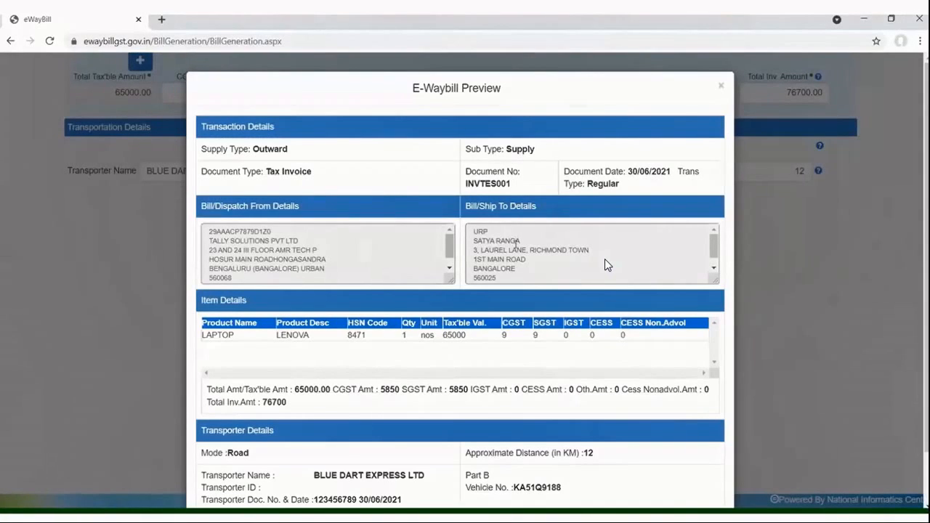
{"action": "scroll", "coordinate": [805, 316], "scroll_direction": "down", "scroll_amount": 1}
{"action": "scroll", "coordinate": [805, 317], "scroll_direction": "down", "scroll_amount": 2}
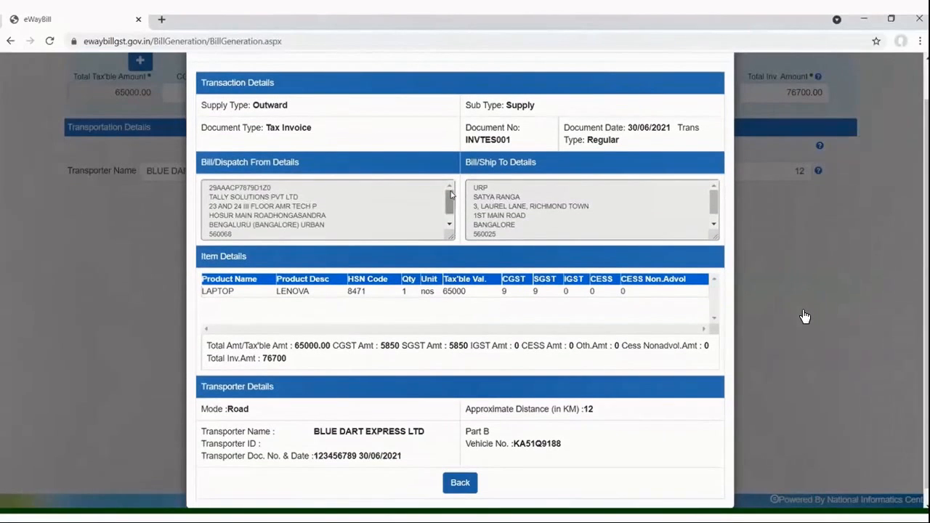
{"action": "scroll", "coordinate": [613, 207], "scroll_direction": "down", "scroll_amount": 1}
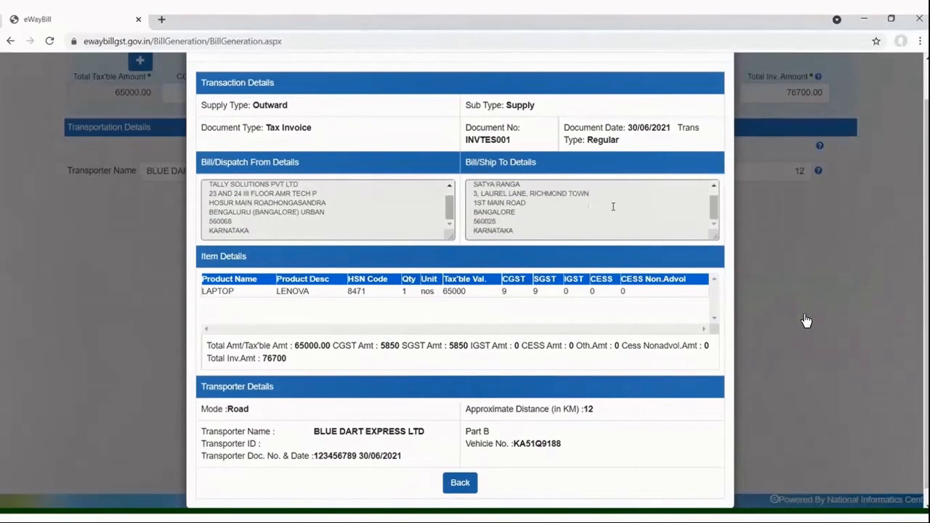
{"action": "scroll", "coordinate": [489, 305], "scroll_direction": "down", "scroll_amount": 1}
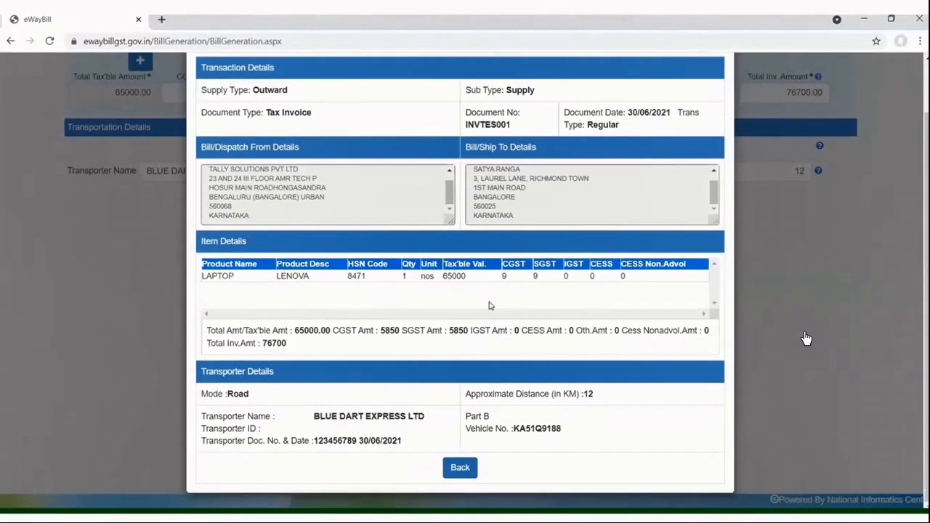
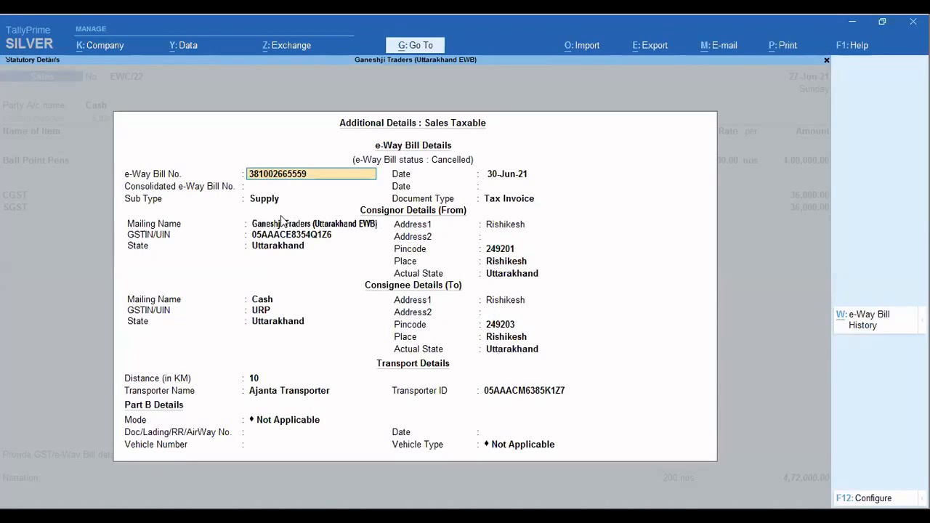
Examine the sub type, document type and address fields in the e-way bill details of sales voucher EWC/22, and close the details.
{"action": "left_click", "coordinate": [268, 200]}
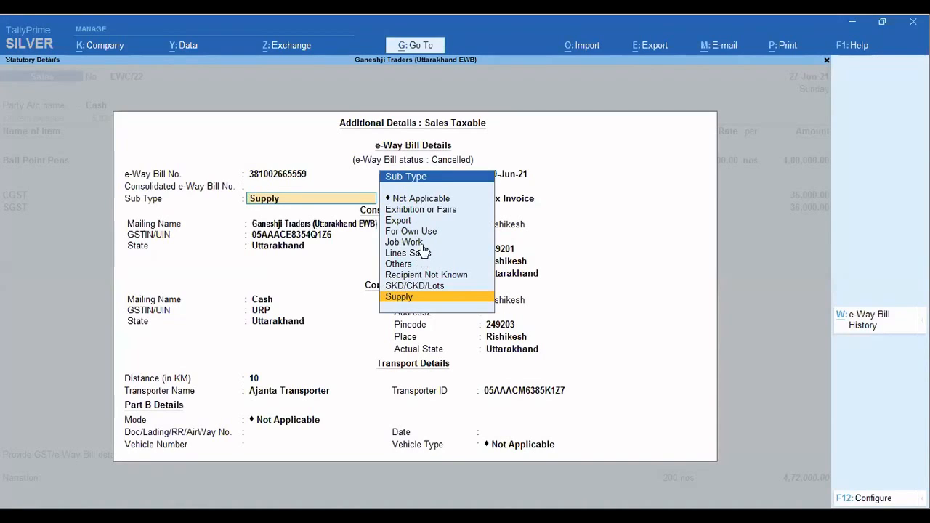
{"action": "left_click", "coordinate": [538, 238]}
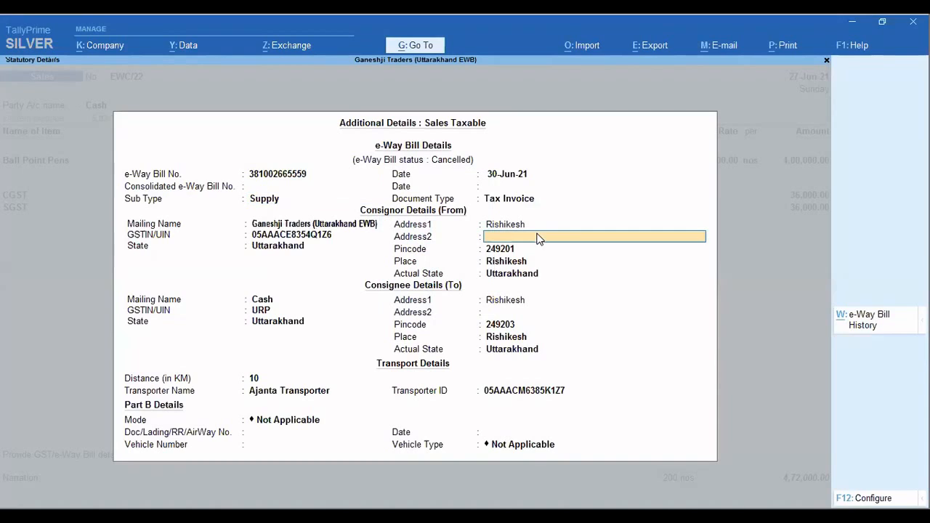
{"action": "left_click", "coordinate": [528, 204]}
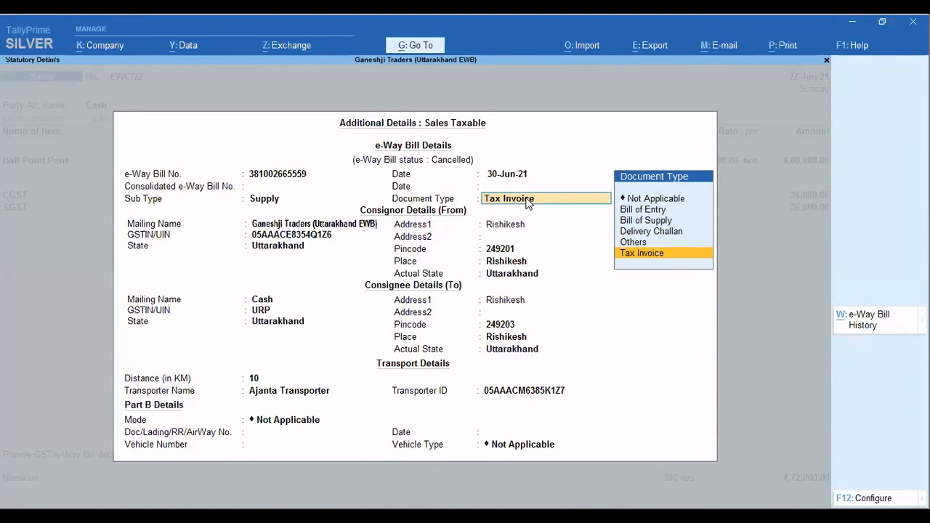
{"action": "key", "text": "Return"}
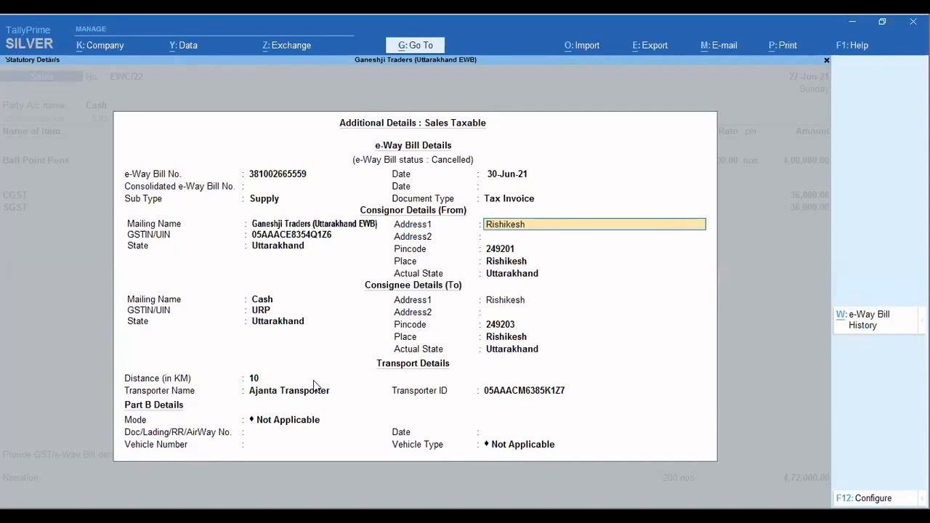
{"action": "key", "text": "Escape"}
{"action": "key", "text": "Escape"}
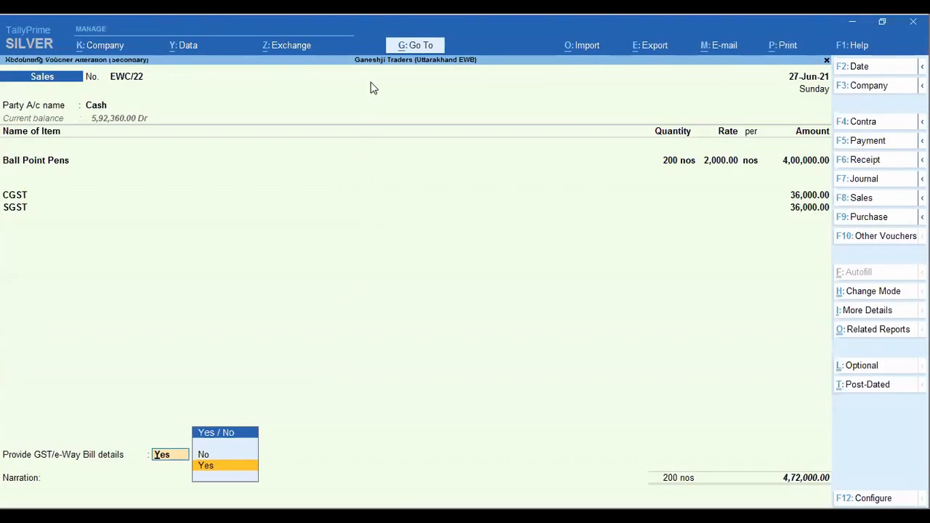
{"action": "key", "text": "Escape"}
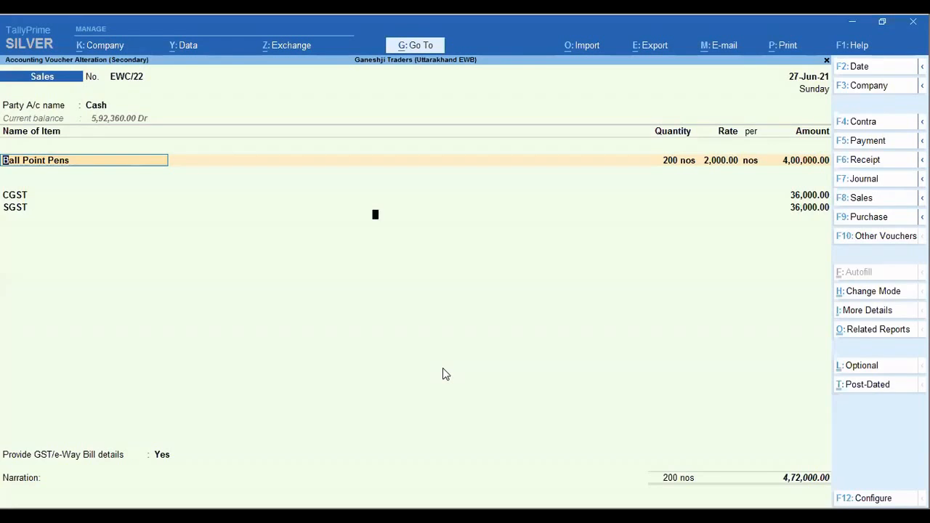
Open the GST details from the company features through the Enable Goods and Services Tax (GST) option.
{"action": "key", "text": "F11"}
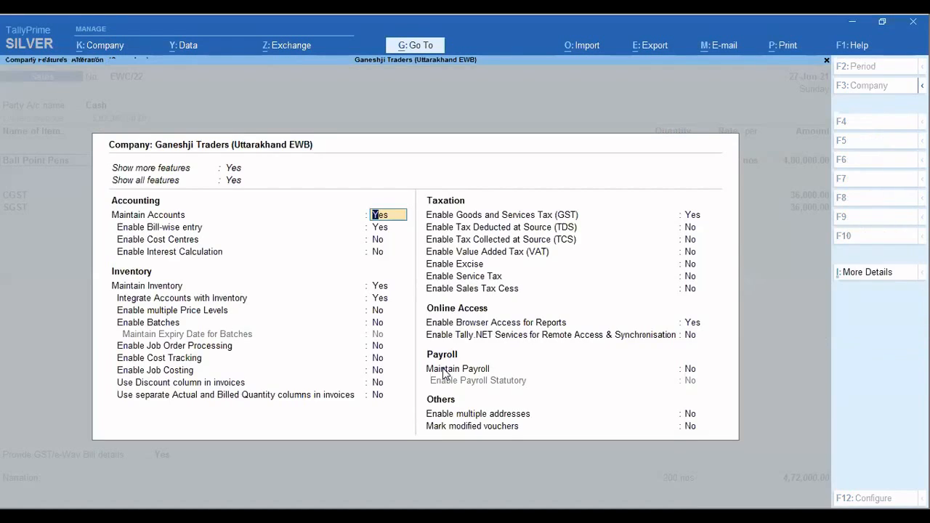
{"action": "left_click", "coordinate": [690, 215]}
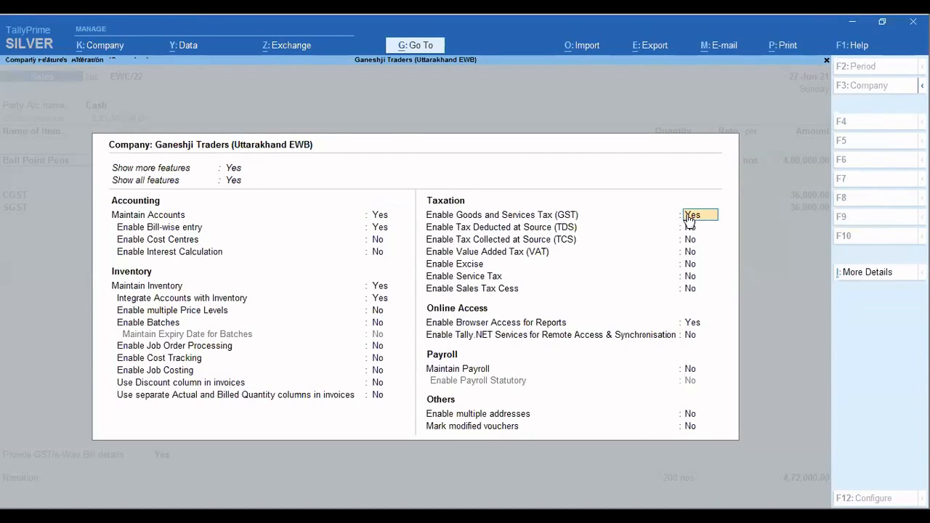
{"action": "key", "text": "Return"}
{"action": "key", "text": "Return"}
{"action": "key", "text": "Return"}
{"action": "key", "text": "Return"}
{"action": "key", "text": "Return"}
{"action": "key", "text": "Return"}
{"action": "key", "text": "Return"}
{"action": "key", "text": "Return"}
{"action": "key", "text": "Return"}
{"action": "key", "text": "Return"}
{"action": "key", "text": "Return"}
{"action": "key", "text": "Return"}
{"action": "key", "text": "Return"}
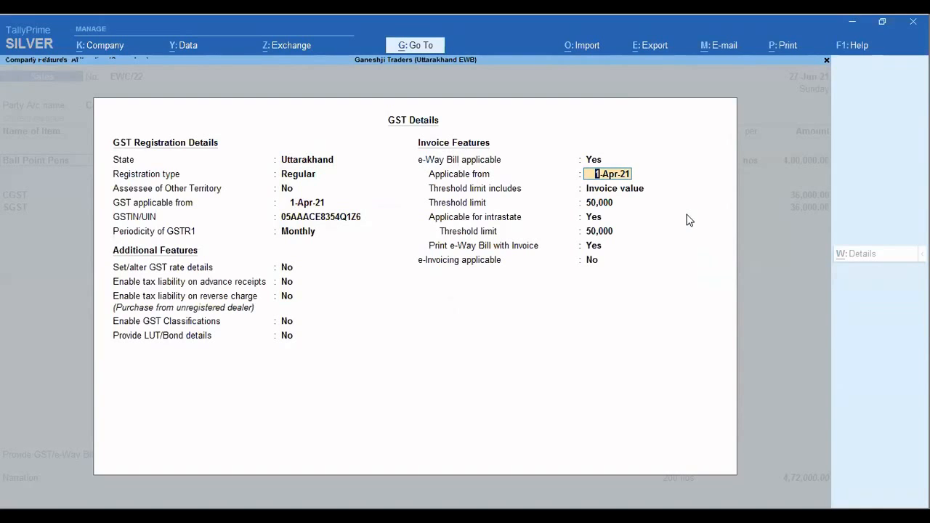
Review the e-Way Bill invoice features in the GST details, including threshold basis and limits, intrastate applicability and printing with the invoice.
{"action": "key", "text": "Return"}
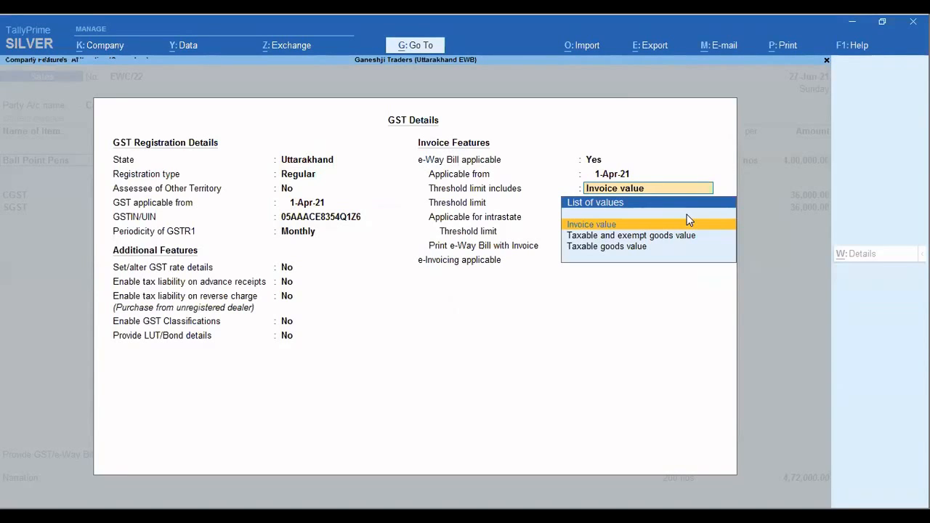
{"action": "key", "text": "Return"}
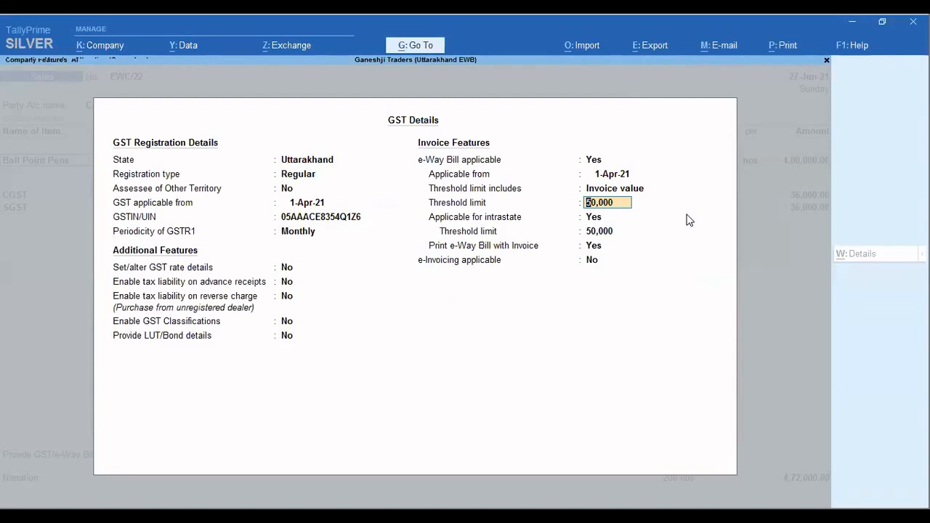
{"action": "key", "text": "Return"}
{"action": "key", "text": "Return"}
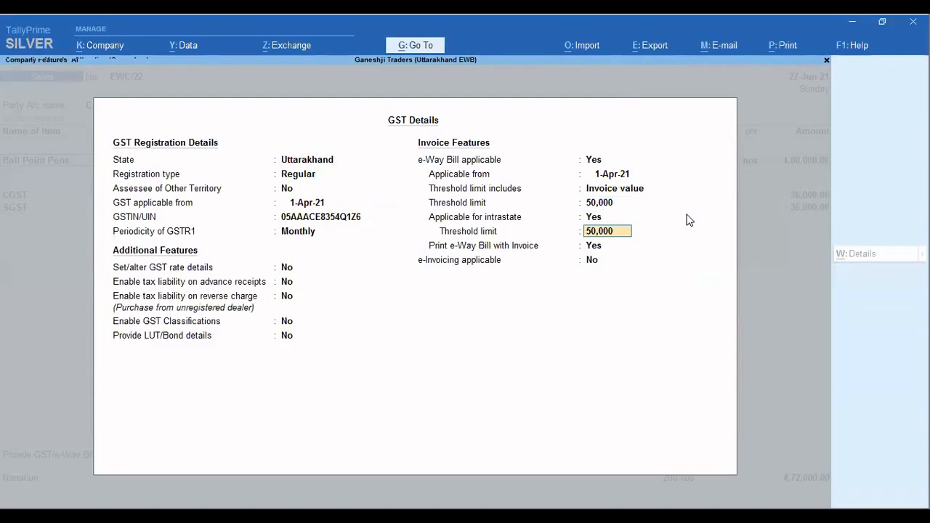
{"action": "key", "text": "Up"}
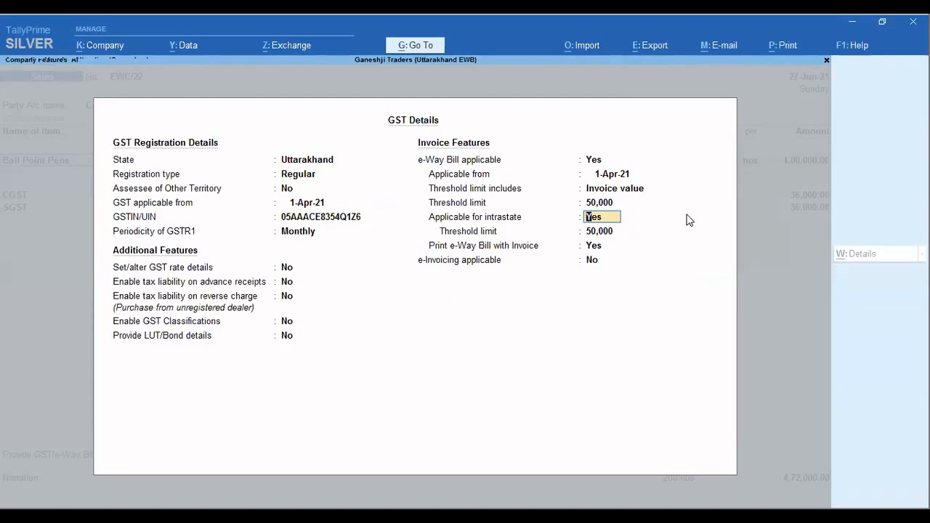
{"action": "key", "text": "Up"}
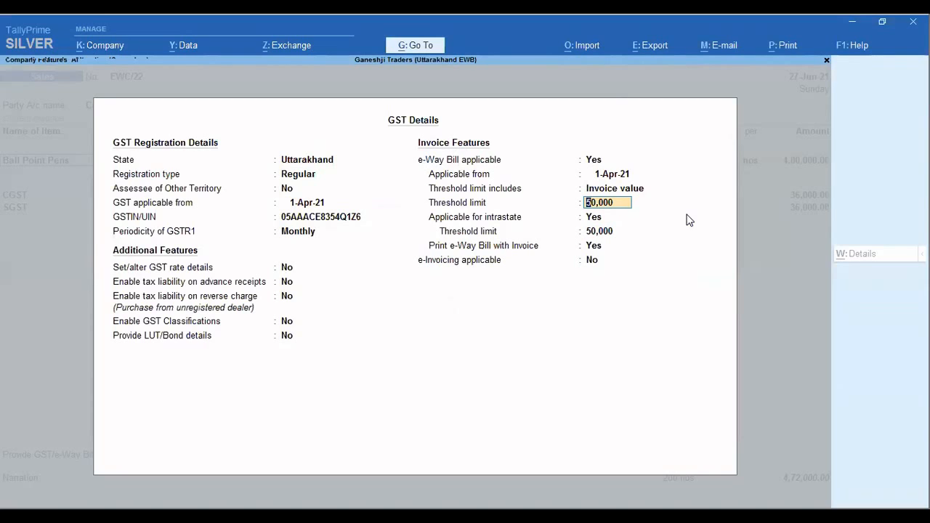
{"action": "key", "text": "Return"}
{"action": "key", "text": "Return"}
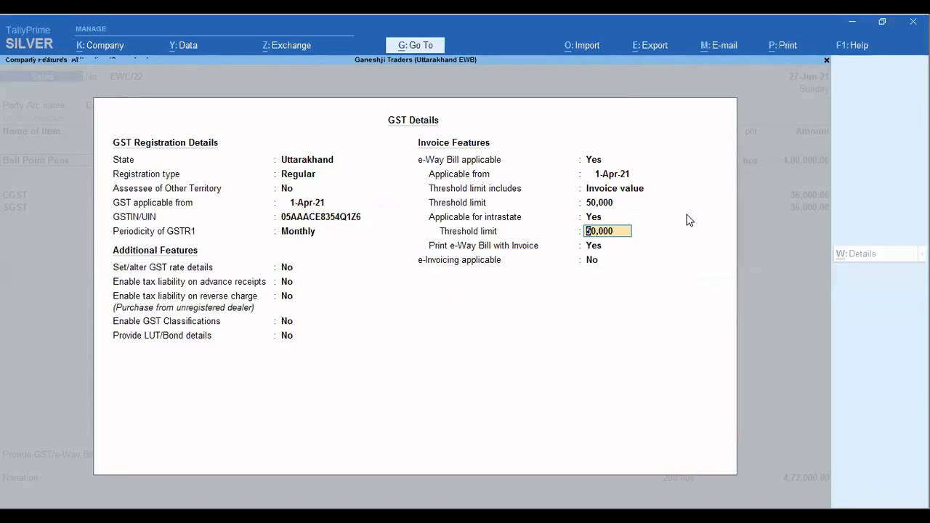
{"action": "key", "text": "Return"}
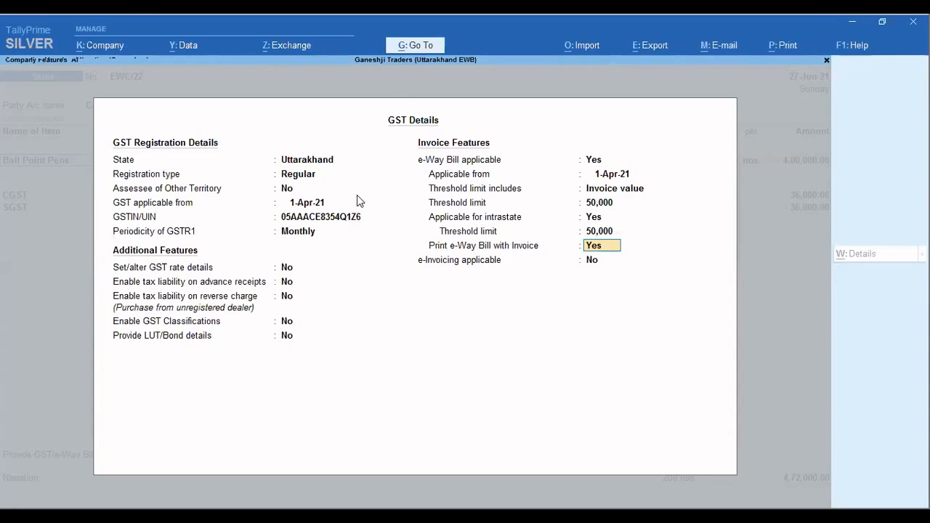
{"action": "key", "text": "Return"}
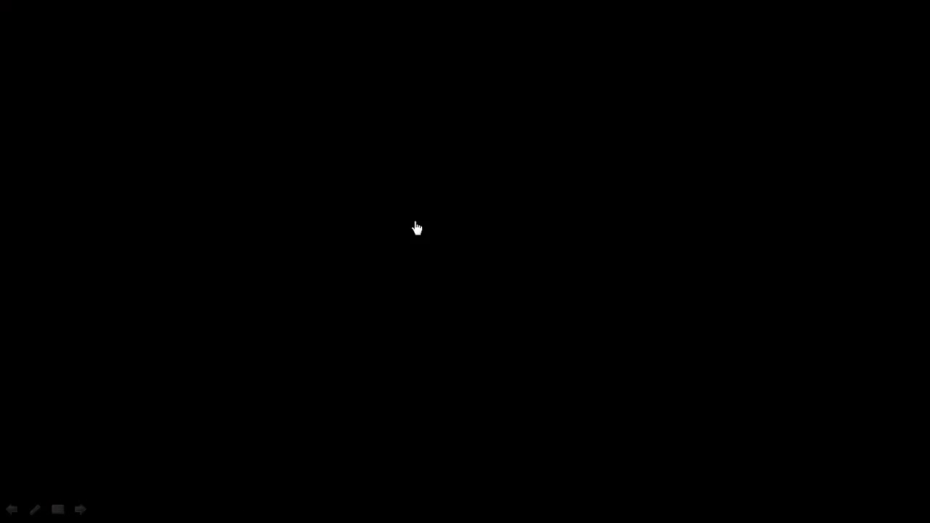
Enter 10 No of the 12MM** item from Main Location at a rate of 5,000 in the sales voucher.
{"action": "left_click", "coordinate": [514, 238]}
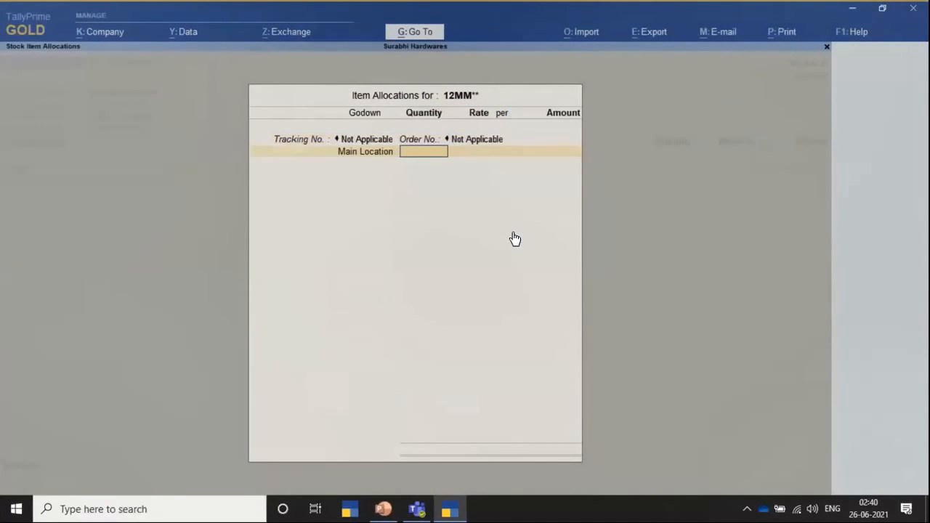
{"action": "key", "text": "Return"}
{"action": "key", "text": "Return"}
{"action": "key", "text": "Return"}
Finish the item list and add the IGST ledger to the sales voucher.
{"action": "key", "text": "Return"}
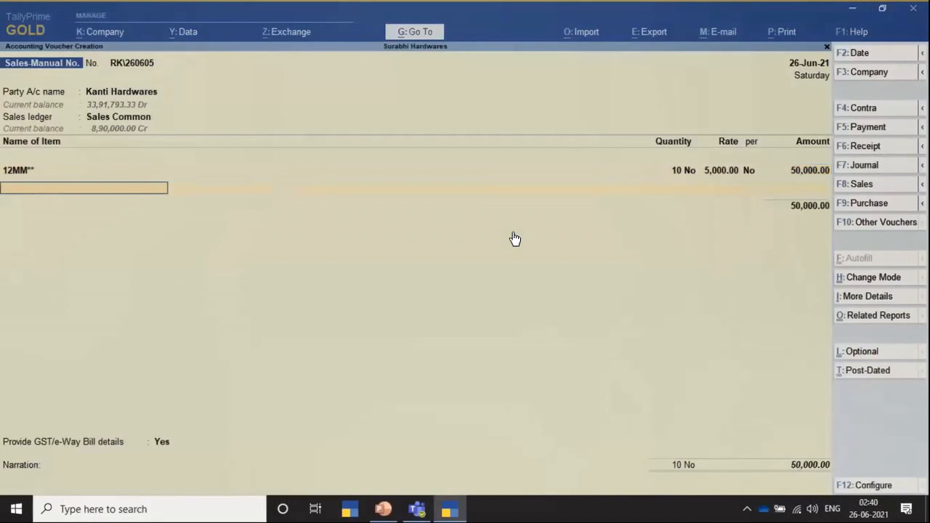
{"action": "key", "text": "Return"}
{"action": "type", "text": "IGST"}
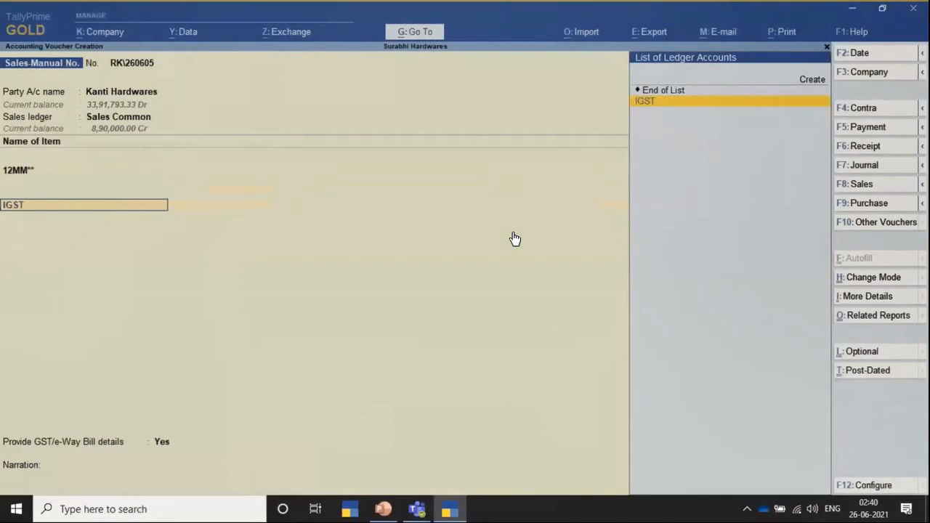
{"action": "key", "text": "Return"}
{"action": "key", "text": "Return"}
Provide e-way bill details with dispatch from Ranikhet, shipping to Bangalore, distance 2493 km, VRL Logistics as transporter and 1 - Road as mode.
{"action": "key", "text": "Return"}
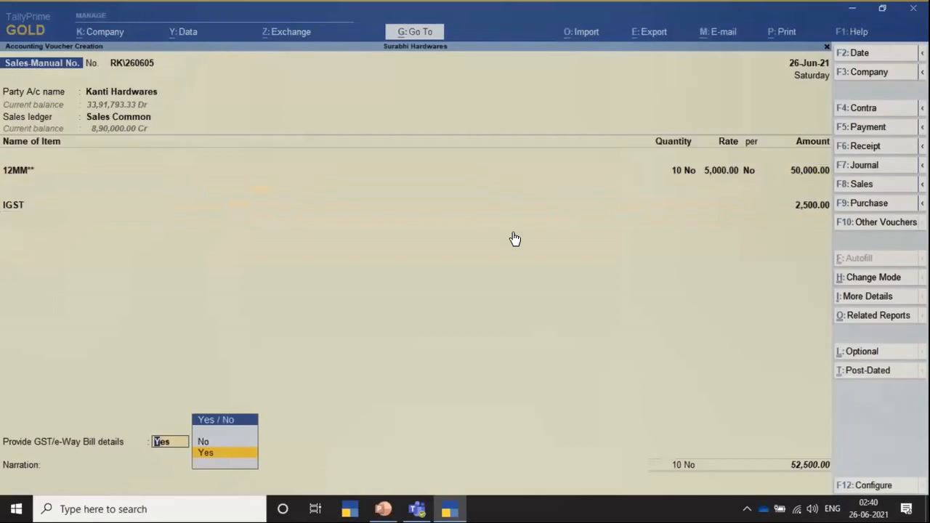
{"action": "key", "text": "Return"}
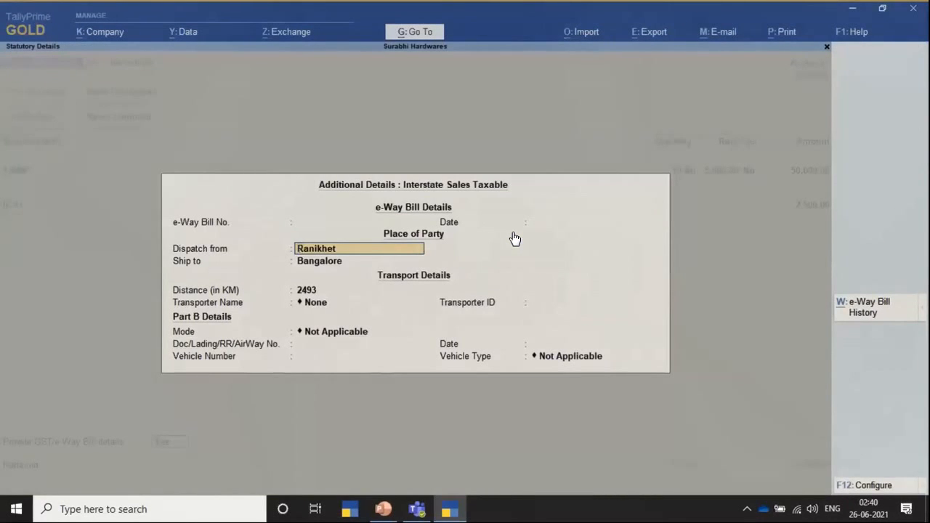
{"action": "key", "text": "Return"}
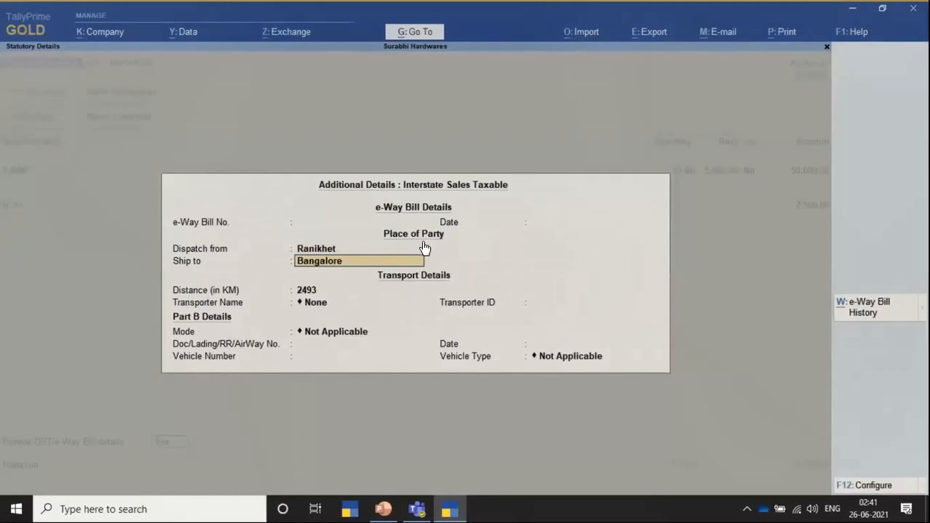
{"action": "key", "text": "Return"}
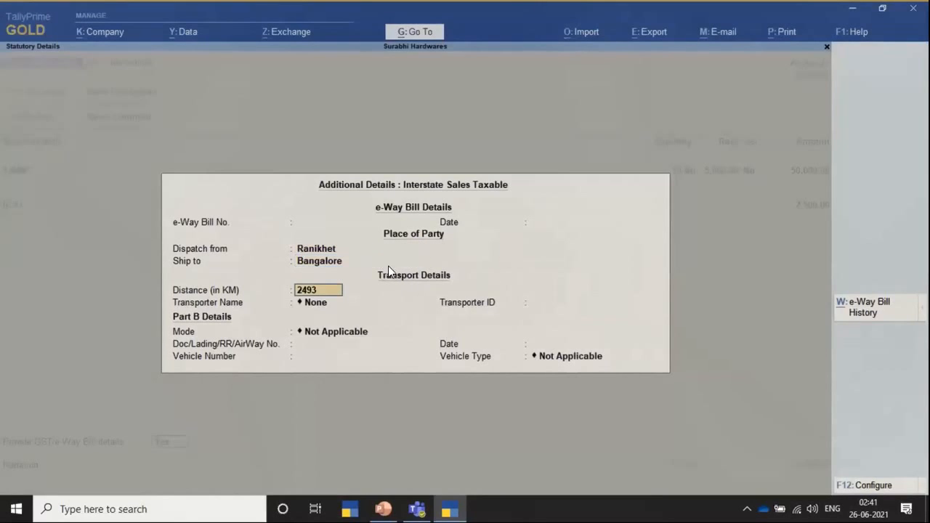
{"action": "key", "text": "Return"}
{"action": "key", "text": "Down"}
{"action": "key", "text": "Down"}
{"action": "key", "text": "Return"}
{"action": "key", "text": "Return"}
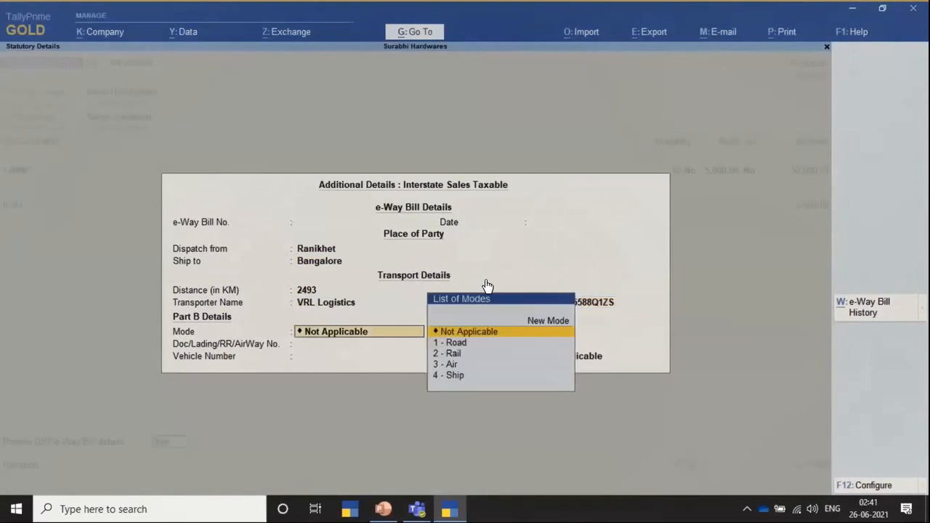
{"action": "key", "text": "Return"}
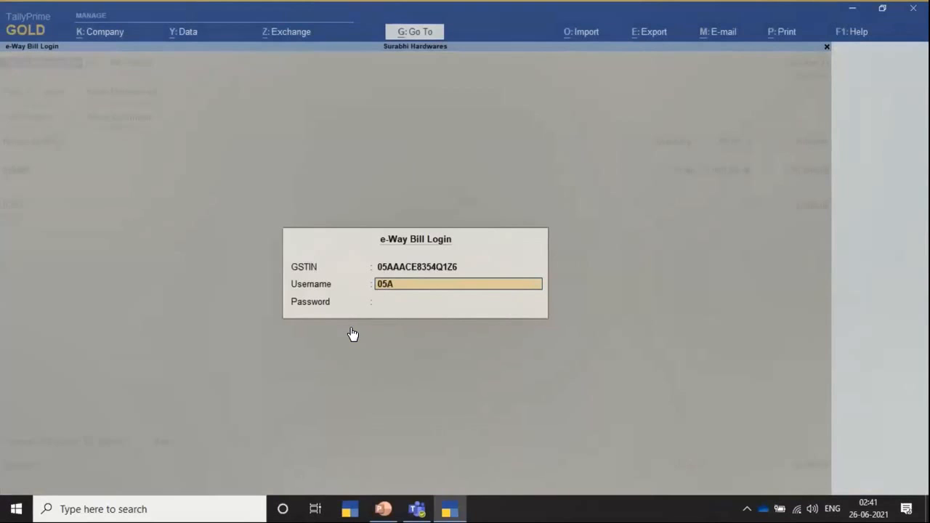
Log in to the e-Way Bill system with the company's username and account password to generate the bill.
{"action": "key", "text": "Return"}
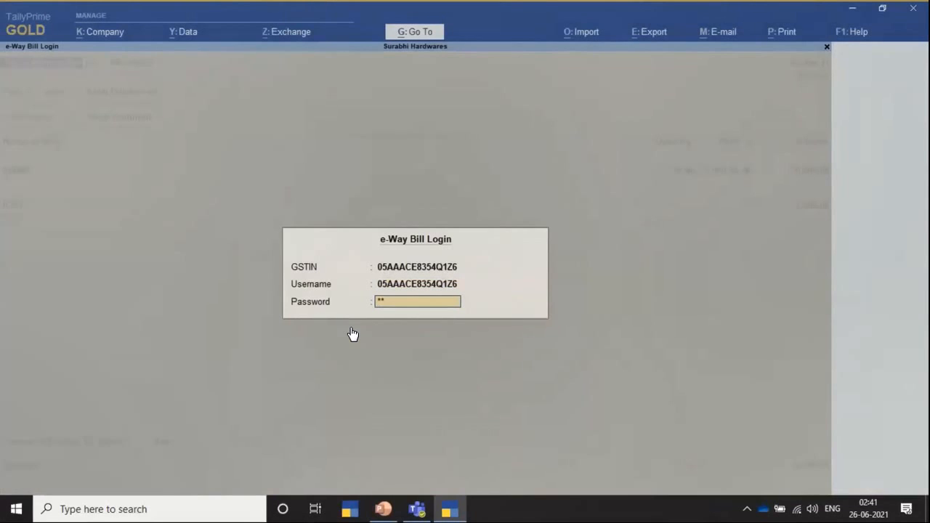
{"action": "type", "text": "*******"}
{"action": "key", "text": "Return"}
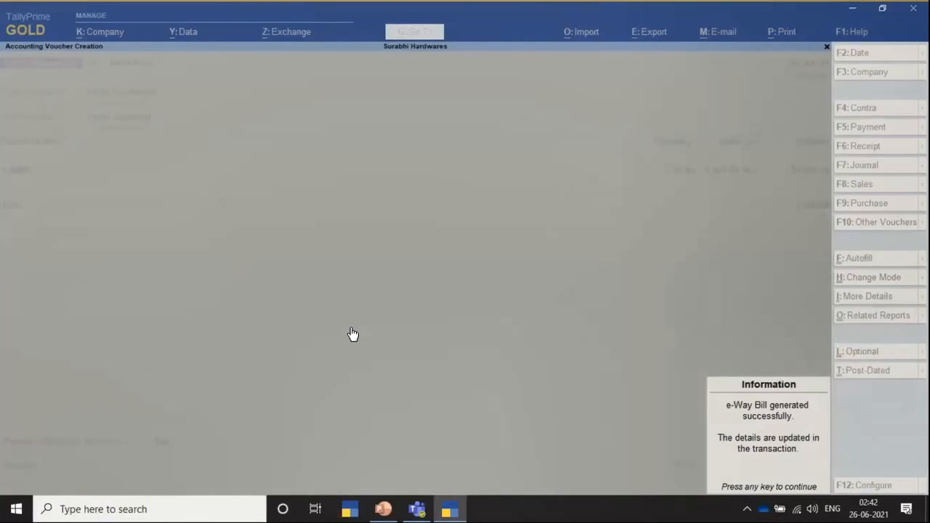
Dismiss the generation notice and open the print preview of the tax invoice.
{"action": "key", "text": "Return"}
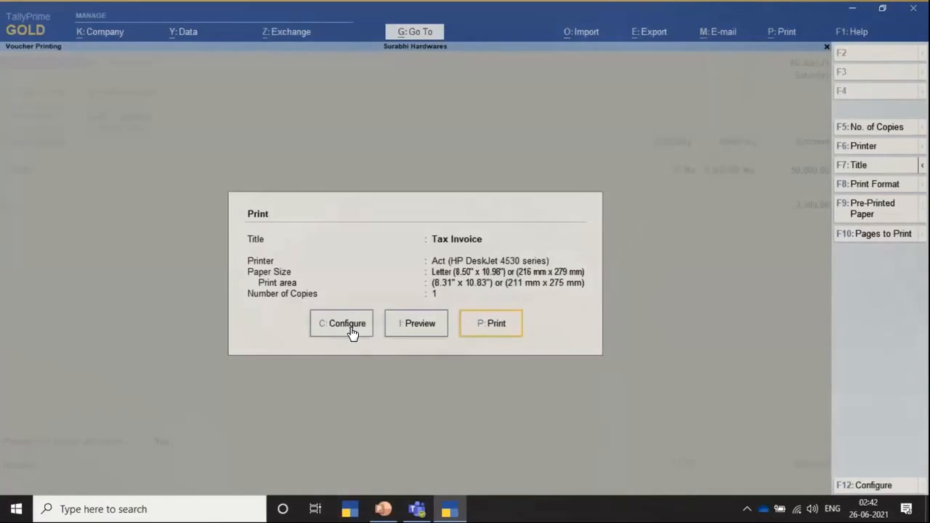
{"action": "key", "text": "Left"}
{"action": "key", "text": "Return"}
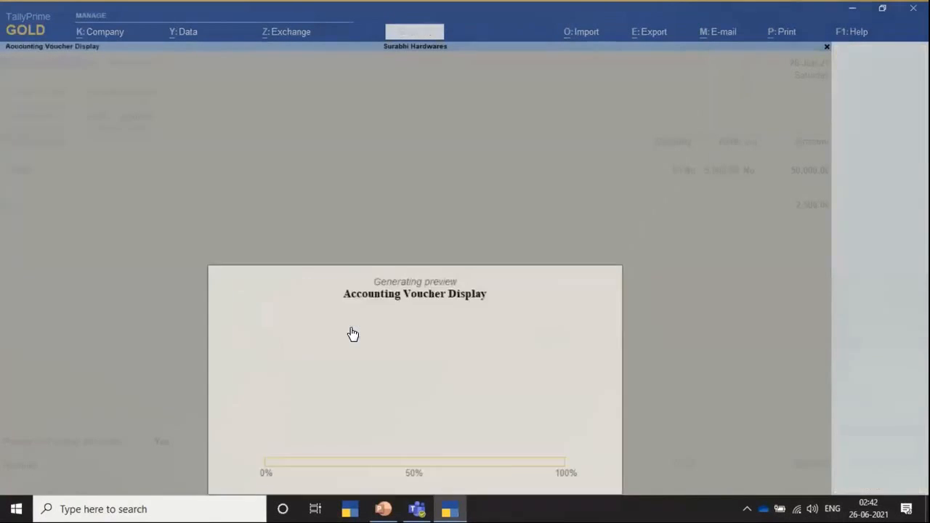
{"action": "left_click", "coordinate": [352, 332]}
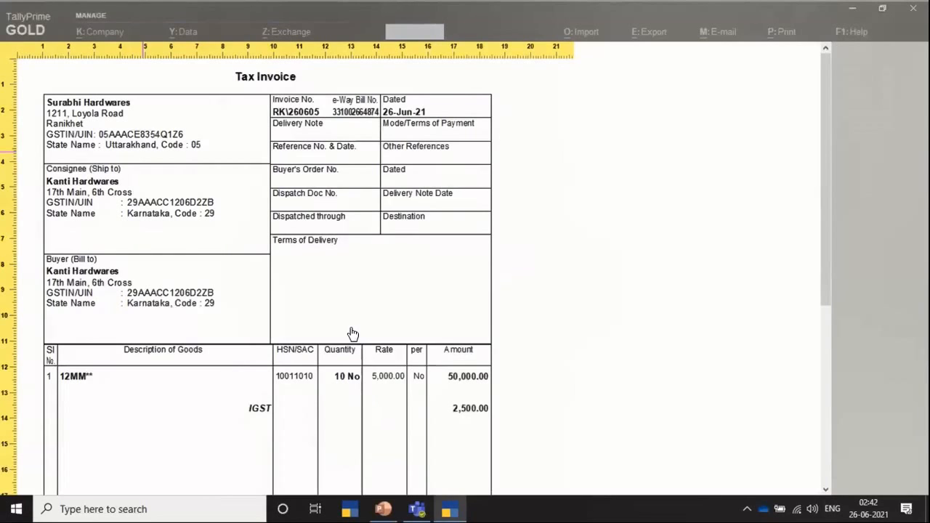
Examine the invoice totals and the attached e-Way Bill's address, goods, transportation and vehicle details in the preview.
{"action": "scroll", "coordinate": [352, 334], "scroll_direction": "down", "scroll_amount": 5}
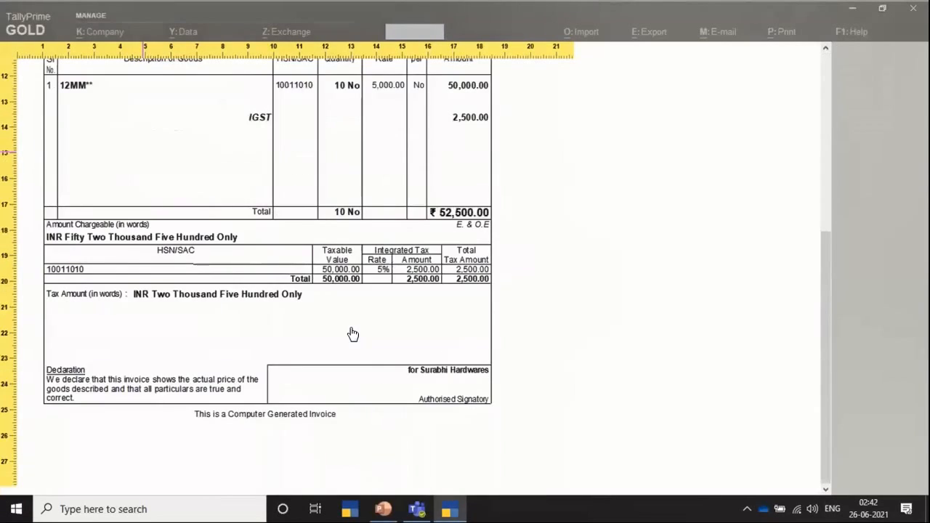
{"action": "scroll", "coordinate": [352, 334], "scroll_direction": "down", "scroll_amount": 3}
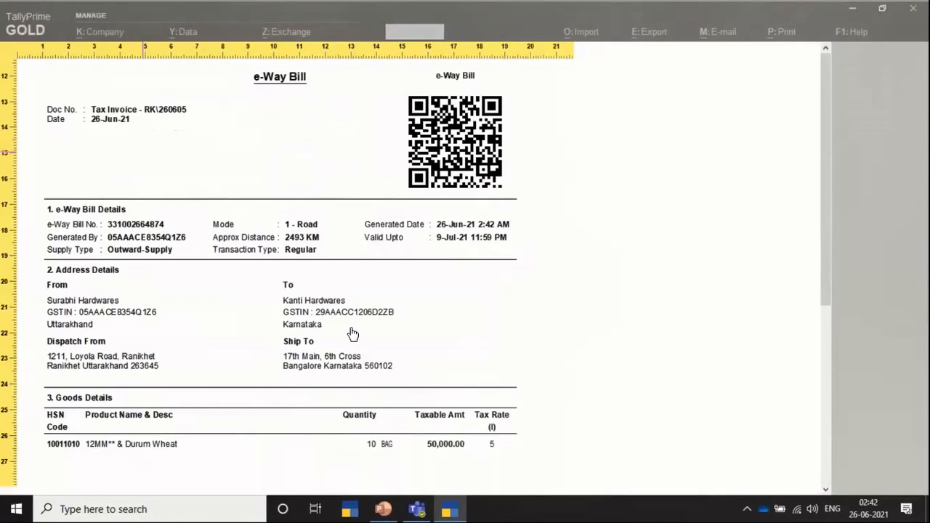
{"action": "scroll", "coordinate": [352, 334], "scroll_direction": "down", "scroll_amount": 3}
{"action": "scroll", "coordinate": [352, 333], "scroll_direction": "down", "scroll_amount": 4}
{"action": "scroll", "coordinate": [353, 333], "scroll_direction": "down", "scroll_amount": 3}
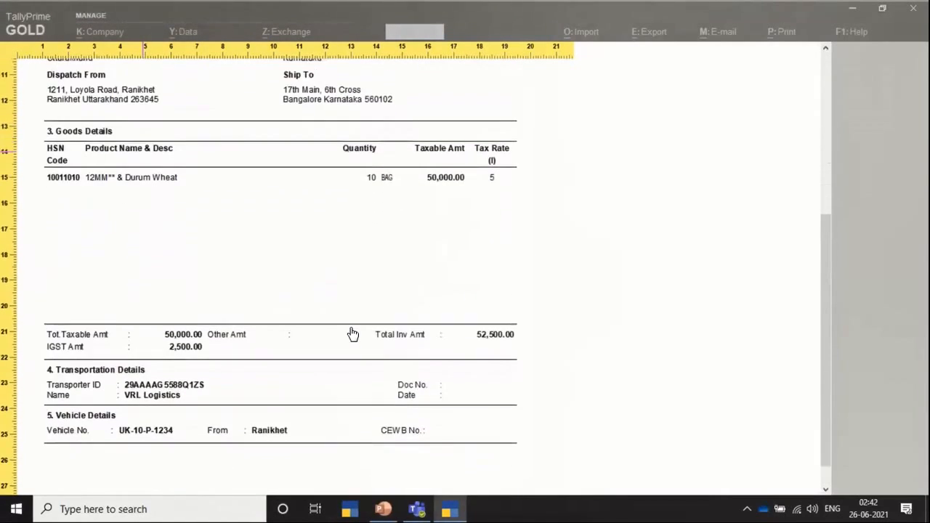
{"action": "scroll", "coordinate": [352, 333], "scroll_direction": "down", "scroll_amount": 1}
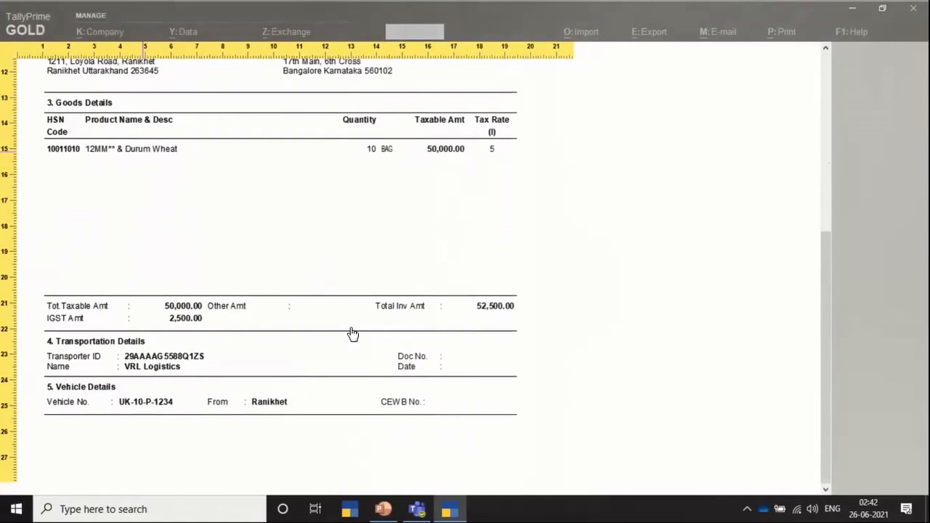
Close the invoice print preview and leave the voucher's print dialog.
{"action": "key", "text": "Escape"}
{"action": "key", "text": "Escape"}
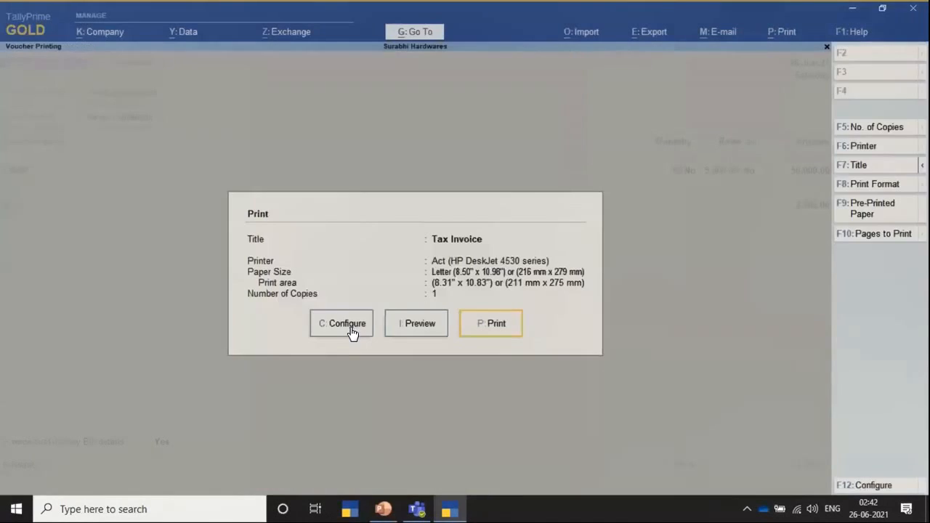
{"action": "key", "text": "Escape"}
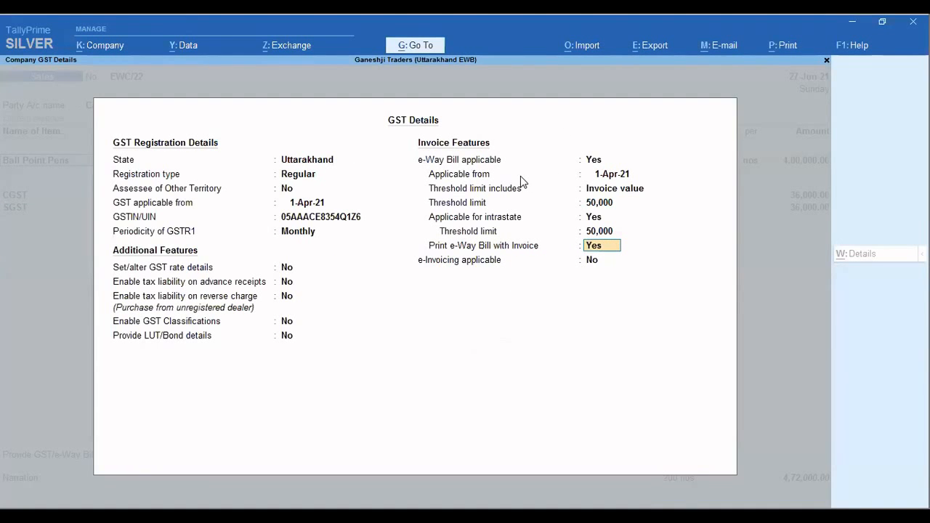
Accept the company's GST details and open the GST/e-Way Bill details of the Cash sales voucher.
{"action": "key", "text": "ctrl+a"}
{"action": "key", "text": "ctrl+a"}
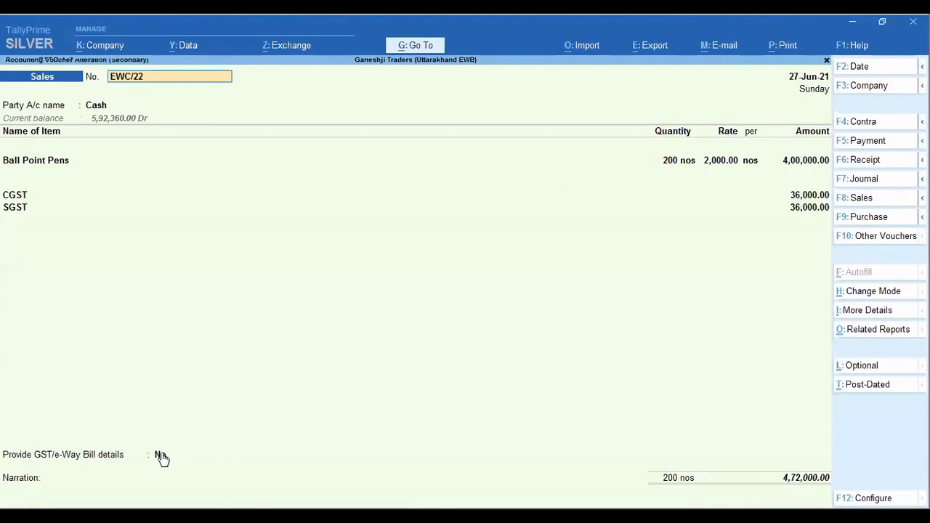
{"action": "left_click", "coordinate": [160, 455]}
{"action": "key", "text": "Down"}
{"action": "key", "text": "Return"}
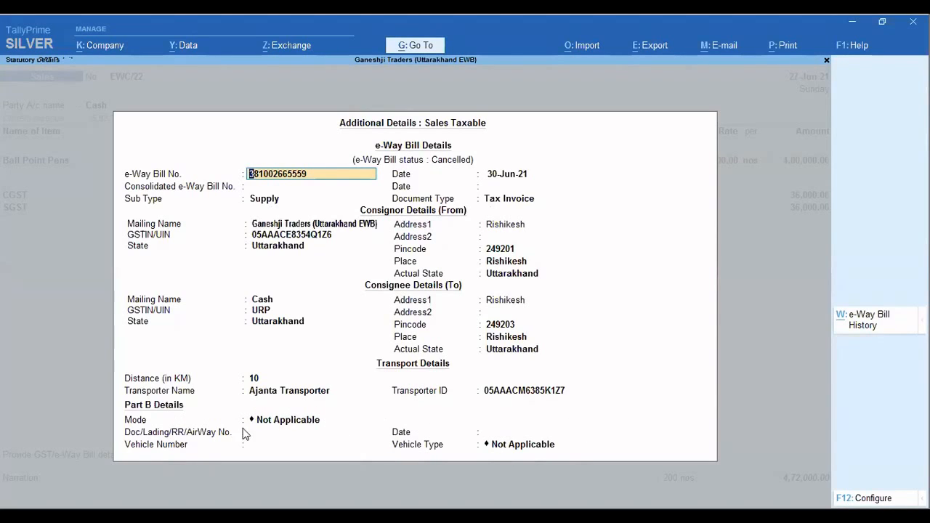
Check the transport modes available under Part B Details and leave the e-Way Bill details without changing them.
{"action": "left_click", "coordinate": [267, 425]}
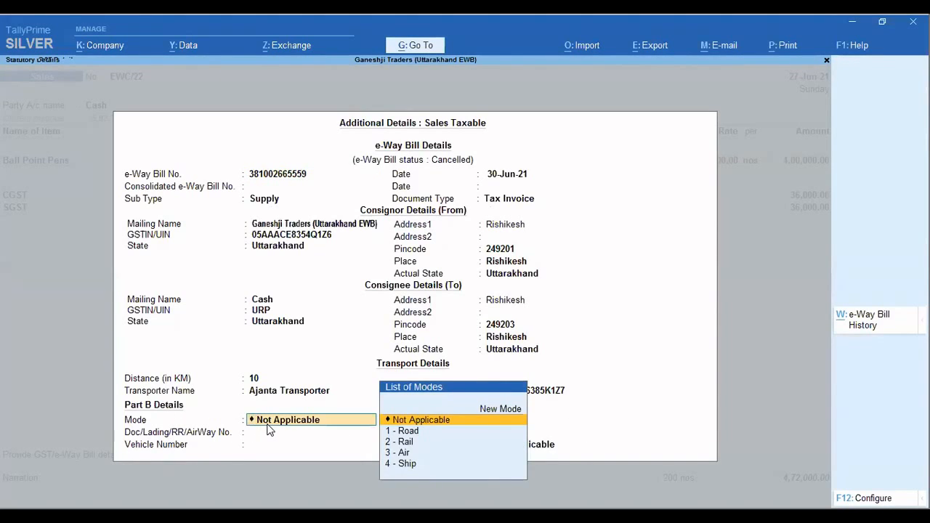
{"action": "key", "text": "Down"}
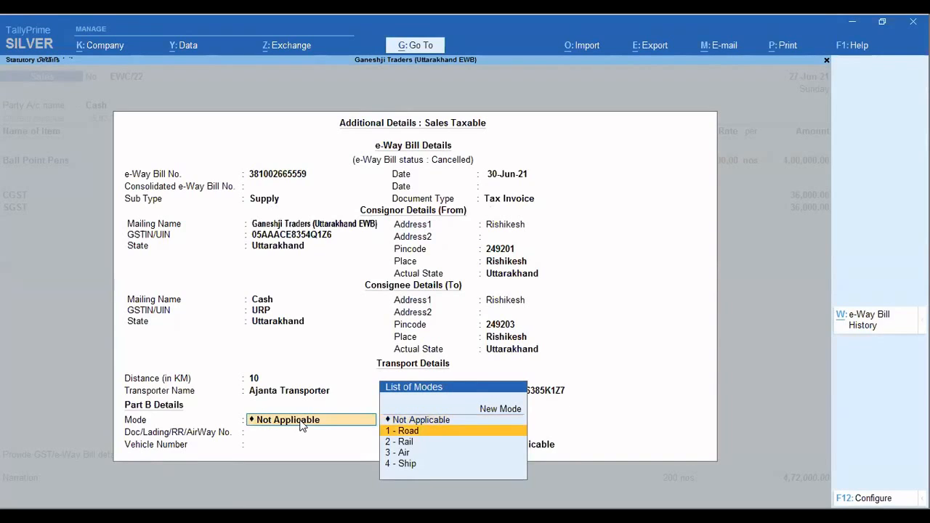
{"action": "key", "text": "BackSpace"}
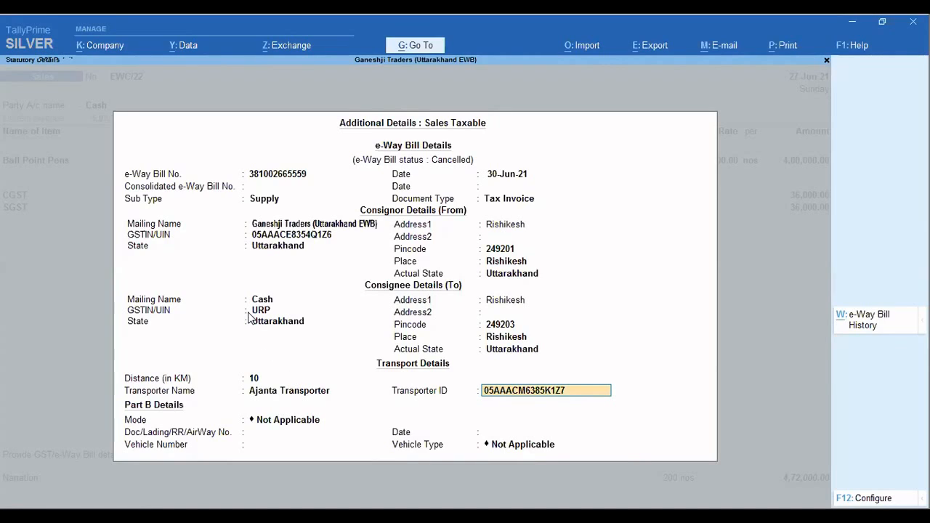
{"action": "key", "text": "Escape"}
{"action": "key", "text": "Escape"}
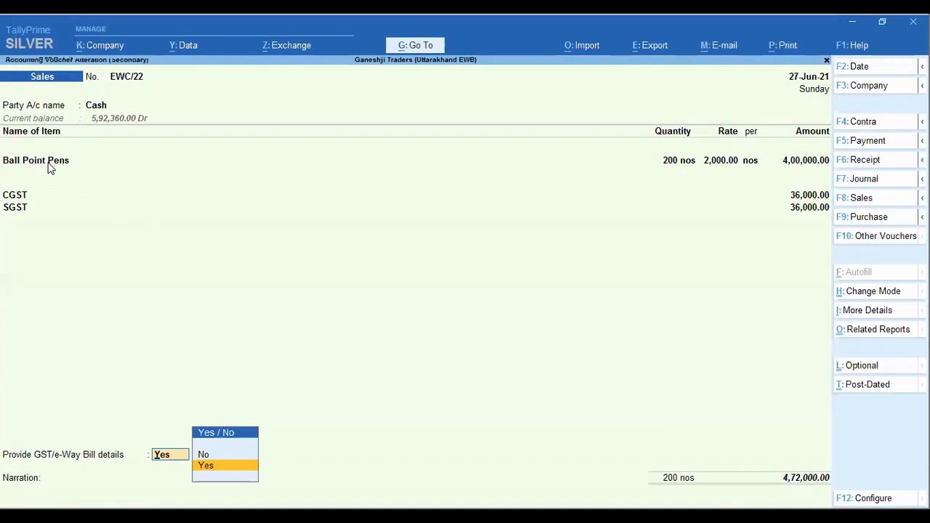
Clear the HSN/SAC code in the GST details of the Ball Point Pens stock item and save the item.
{"action": "left_click", "coordinate": [49, 164]}
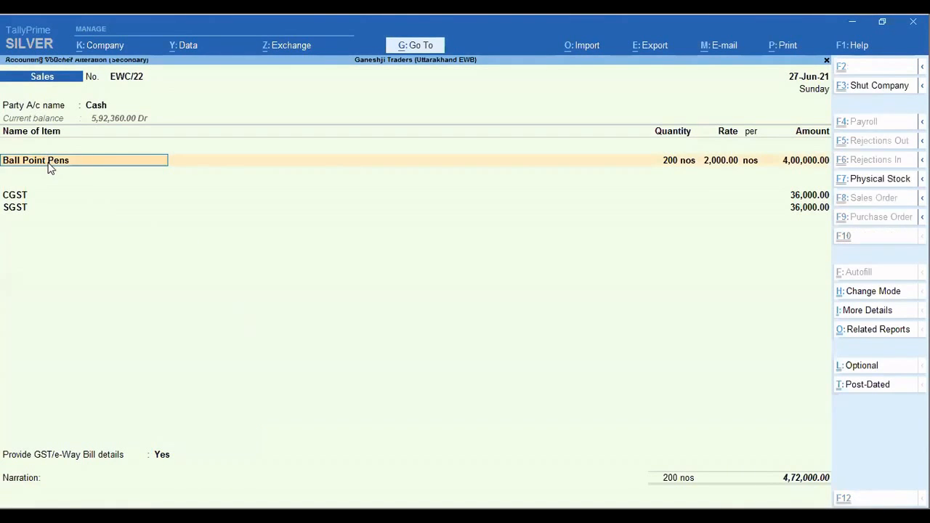
{"action": "key", "text": "ctrl+Return"}
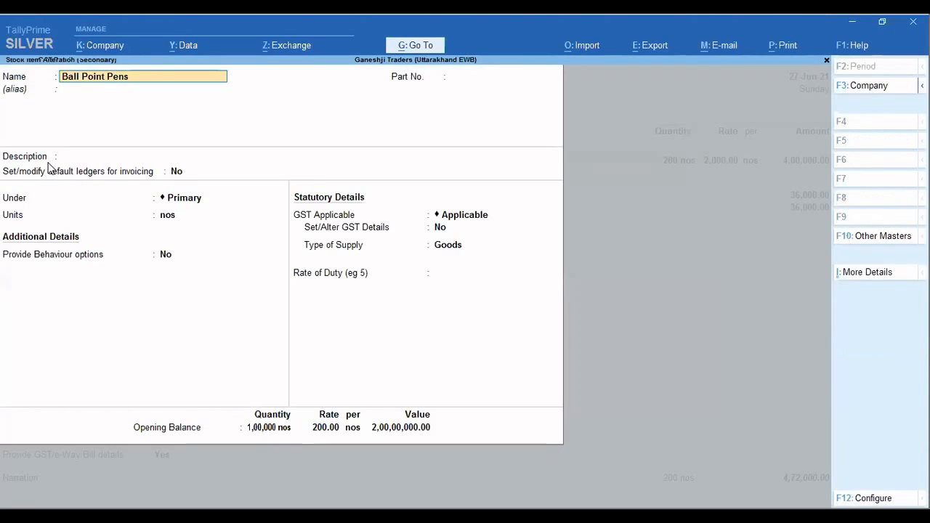
{"action": "left_click", "coordinate": [440, 228]}
{"action": "type", "text": "y"}
{"action": "key", "text": "Return"}
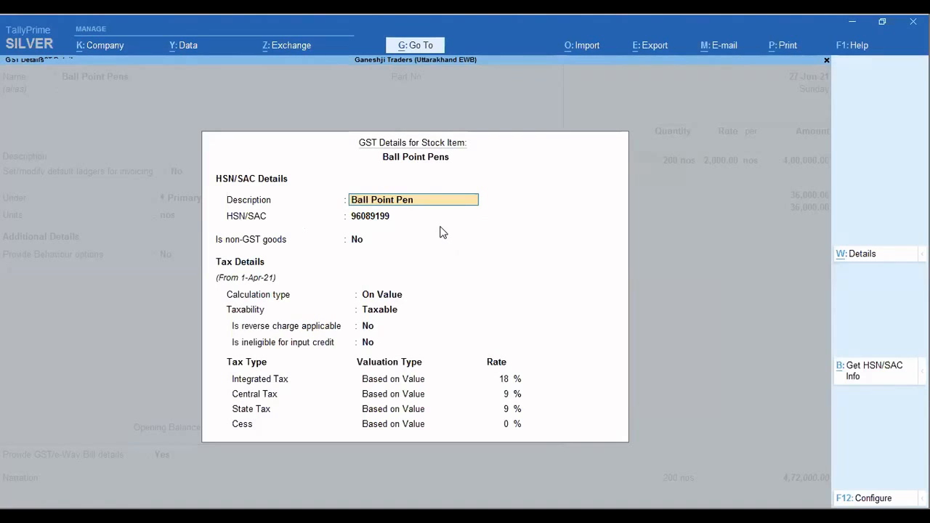
{"action": "left_click", "coordinate": [366, 216]}
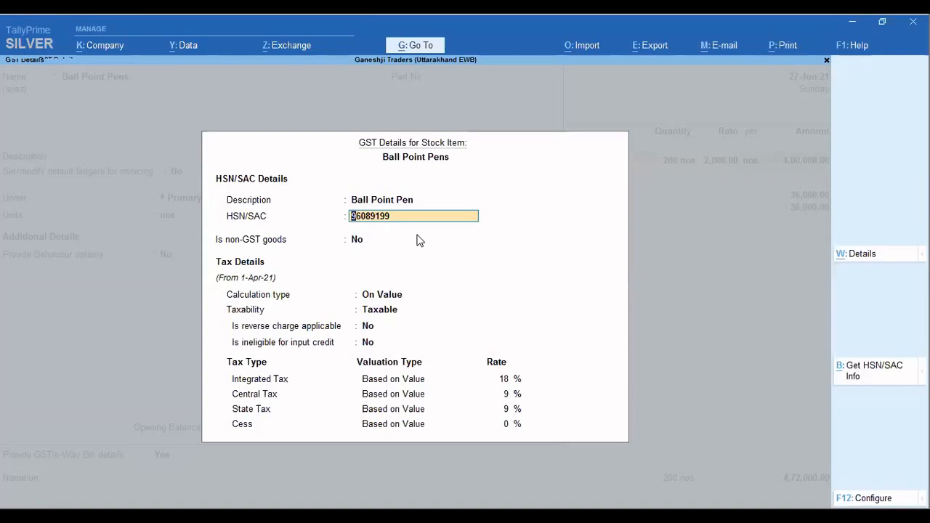
{"action": "key", "text": "BackSpace"}
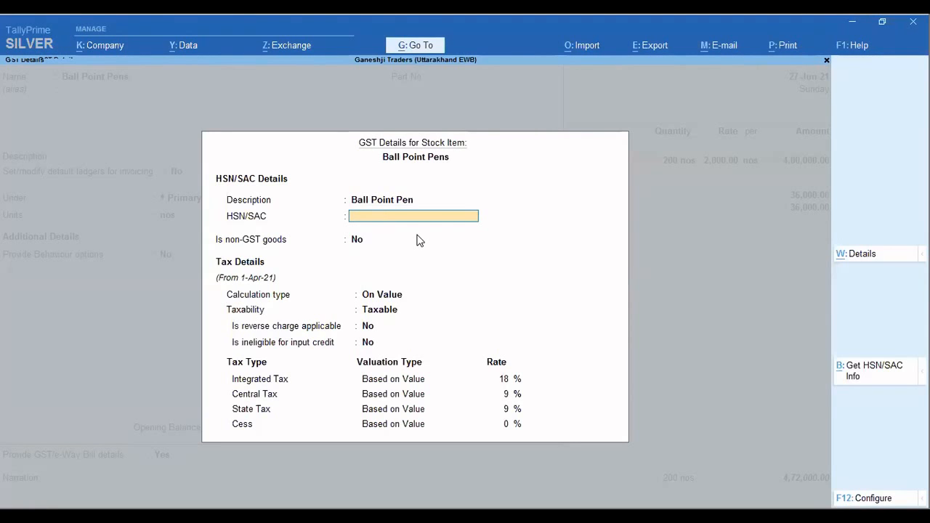
{"action": "key", "text": "ctrl+a"}
{"action": "key", "text": "ctrl+a"}
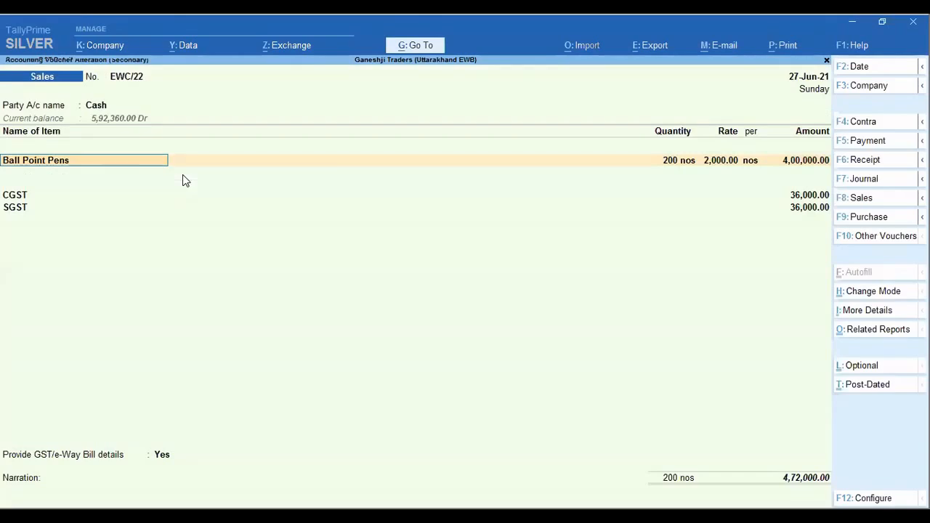
Check the buyer and consignee party details of the Cash voucher and quit the voucher without saving.
{"action": "left_click", "coordinate": [98, 108]}
{"action": "key", "text": "Return"}
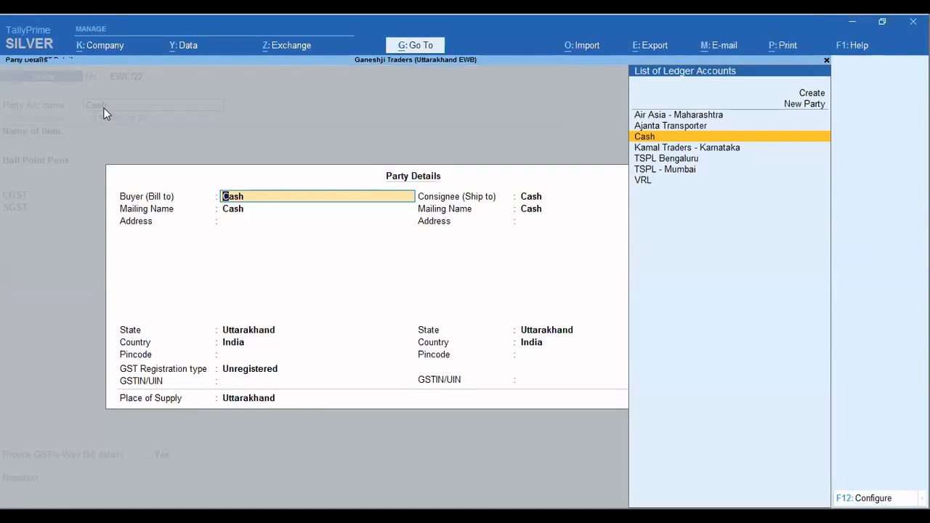
{"action": "key", "text": "Escape"}
{"action": "key", "text": "Return"}
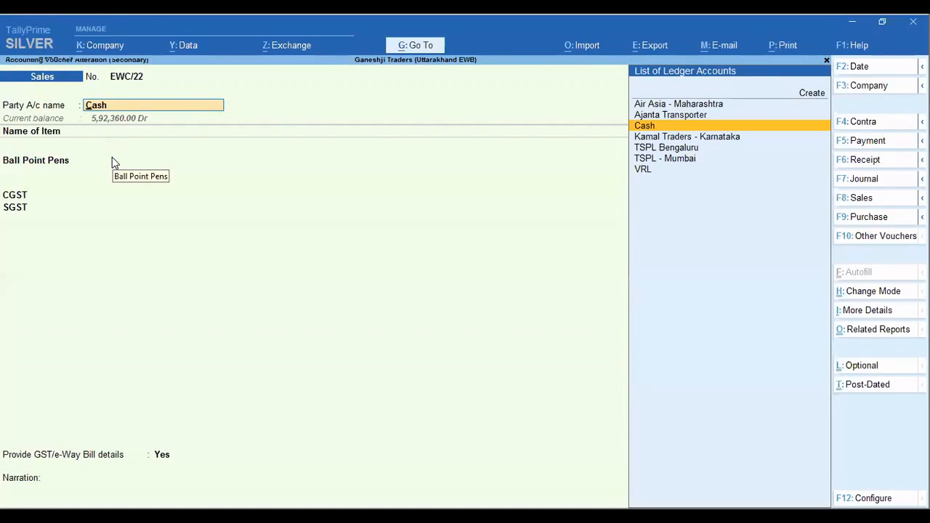
{"action": "key", "text": "Escape"}
{"action": "key", "text": "Return"}
Open the 27-Jun-21 Air Asia - Maharashtra voucher below it and review its party details, leaving them unsaved.
{"action": "key", "text": "Down"}
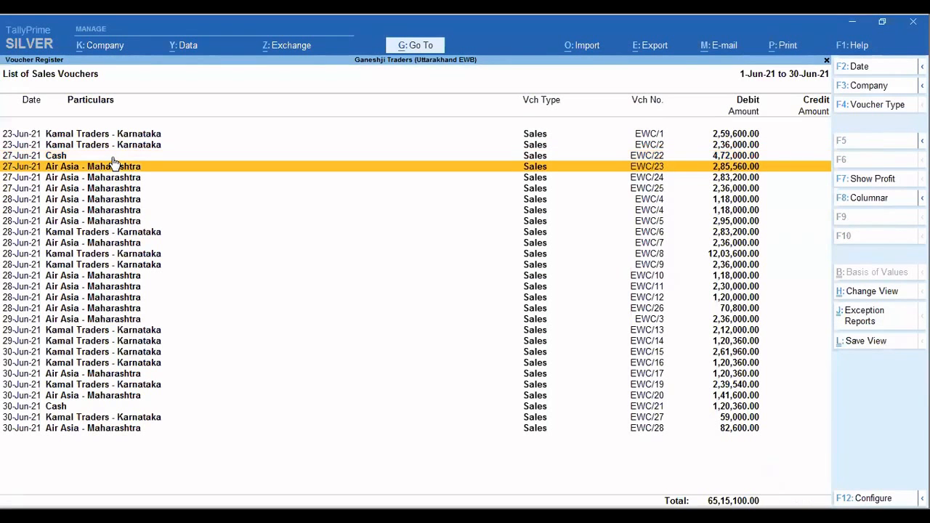
{"action": "key", "text": "Return"}
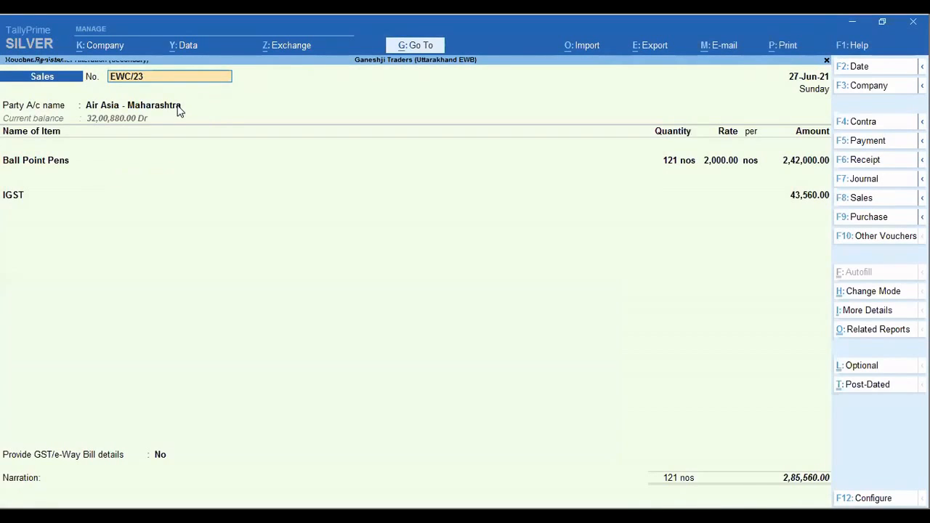
{"action": "key", "text": "Return"}
{"action": "key", "text": "Return"}
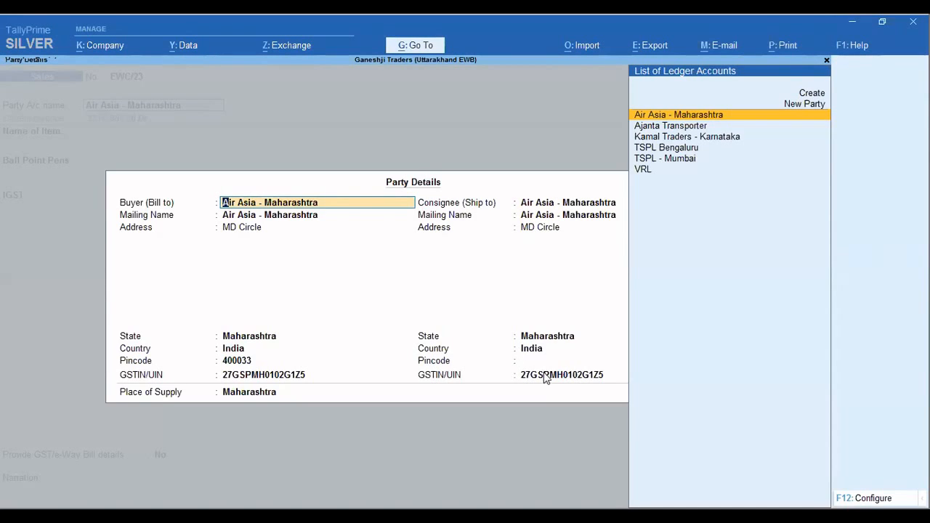
{"action": "key", "text": "Return"}
{"action": "key", "text": "Return"}
{"action": "key", "text": "BackSpace"}
{"action": "key", "text": "Escape"}
{"action": "key", "text": "y"}
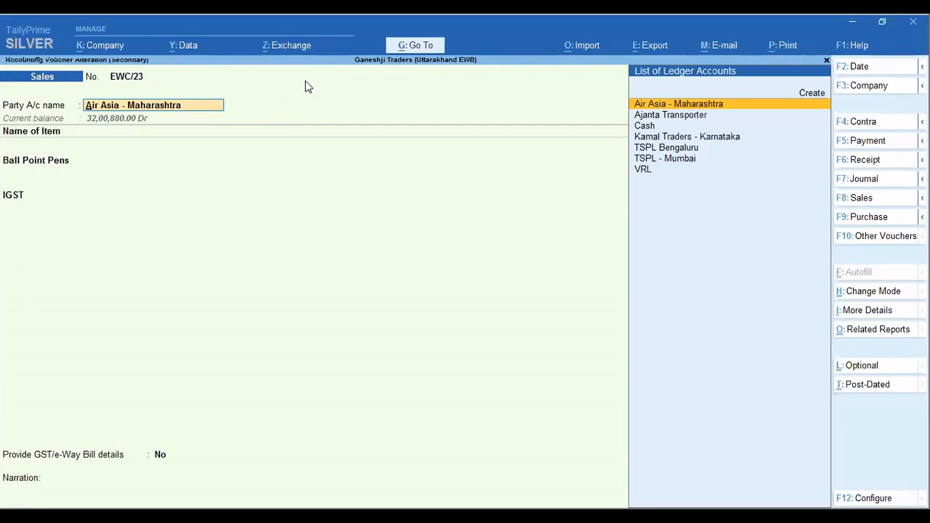
Switch to the Surabhi Hardwares company window and open the list of vouchers to send for e-Way Bill.
{"action": "key", "text": "alt+Tab"}
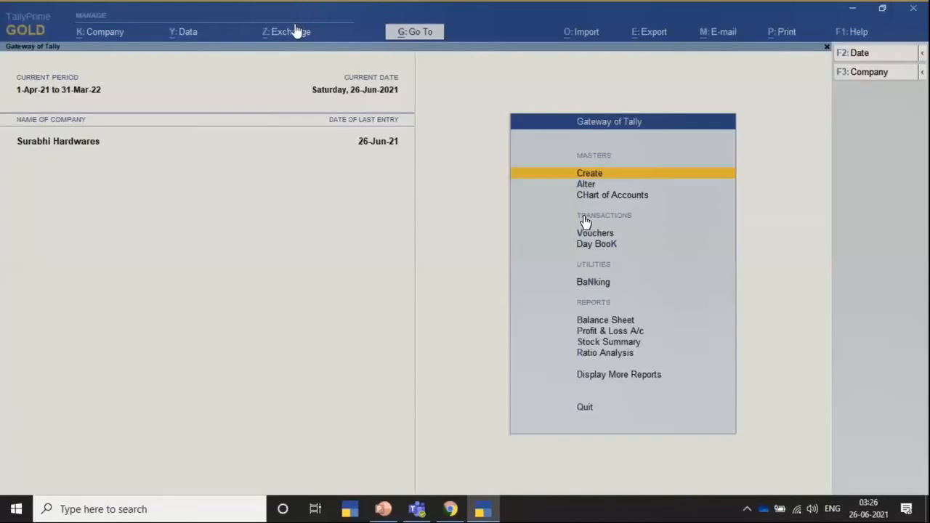
{"action": "left_click", "coordinate": [294, 32]}
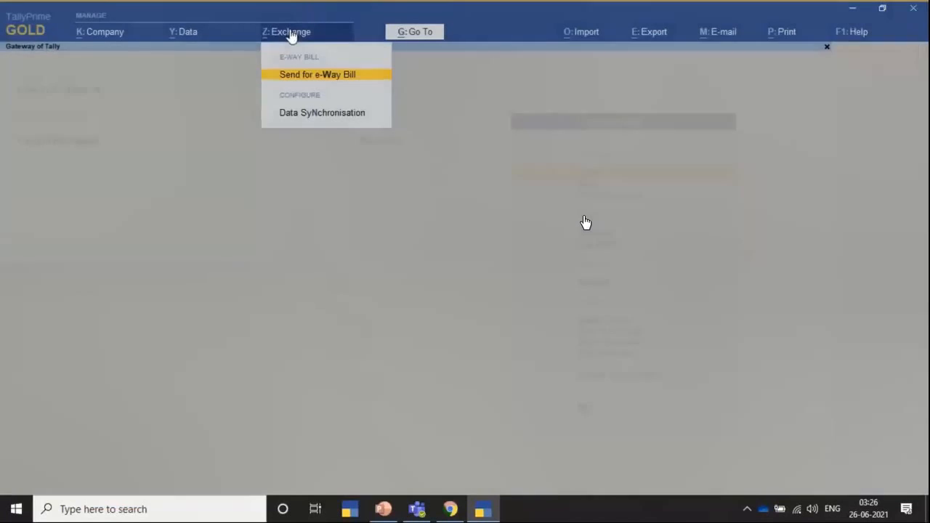
{"action": "left_click", "coordinate": [303, 76]}
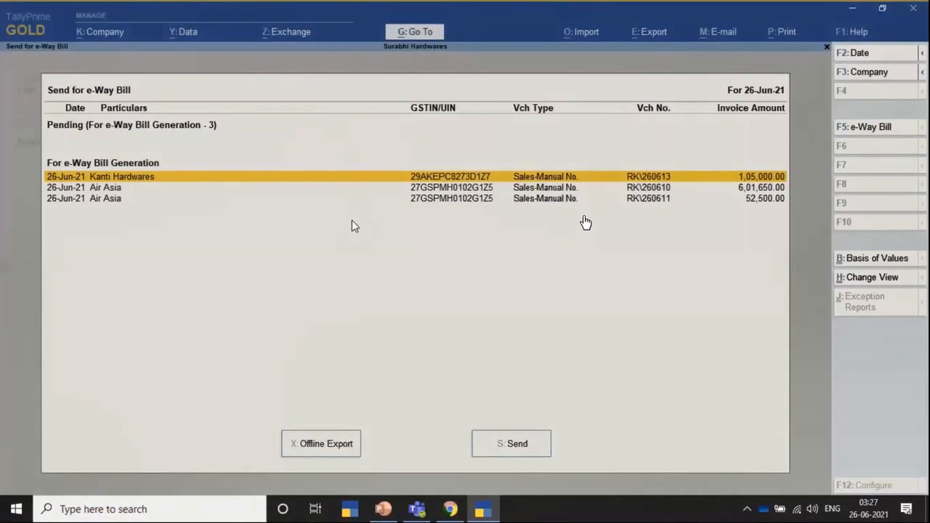
Select the Kanti Hardwares voucher and both Air Asia vouchers for e-Way Bill generation.
{"action": "left_click", "coordinate": [194, 175]}
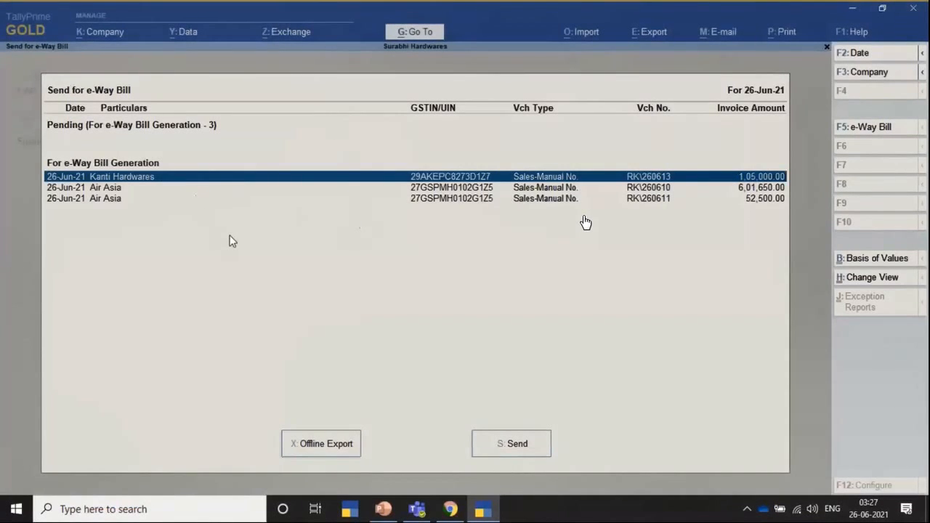
{"action": "key", "text": "Down"}
{"action": "key", "text": "space"}
{"action": "key", "text": "Down"}
{"action": "key", "text": "space"}
{"action": "key", "text": "s"}
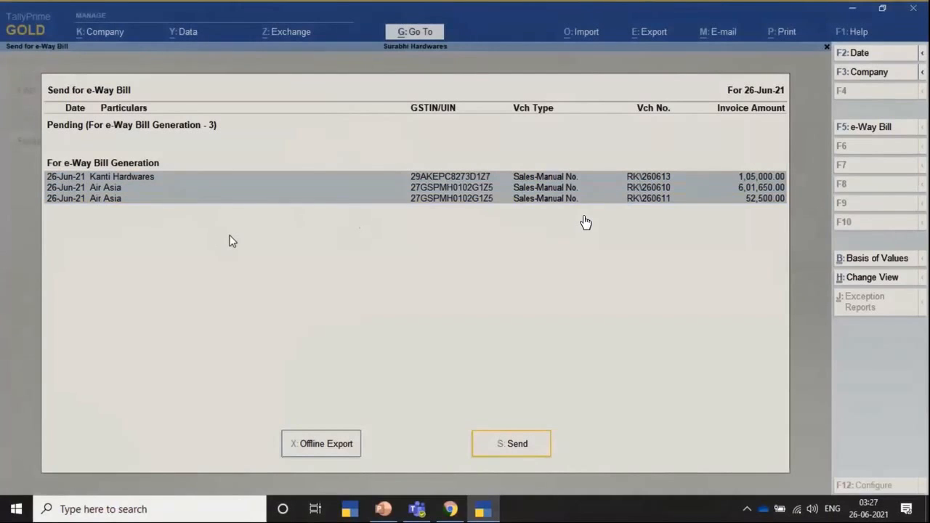
Clear the selection of the three vouchers pending e-Way Bill generation.
{"action": "key", "text": "Up"}
{"action": "key", "text": "space"}
{"action": "key", "text": "Up"}
{"action": "key", "text": "Up"}
{"action": "key", "text": "Down"}
{"action": "key", "text": "Up"}
{"action": "key", "text": "Down"}
{"action": "key", "text": "Up"}
{"action": "key", "text": "space"}
{"action": "key", "text": "Down"}
{"action": "key", "text": "space"}
{"action": "key", "text": "Up"}
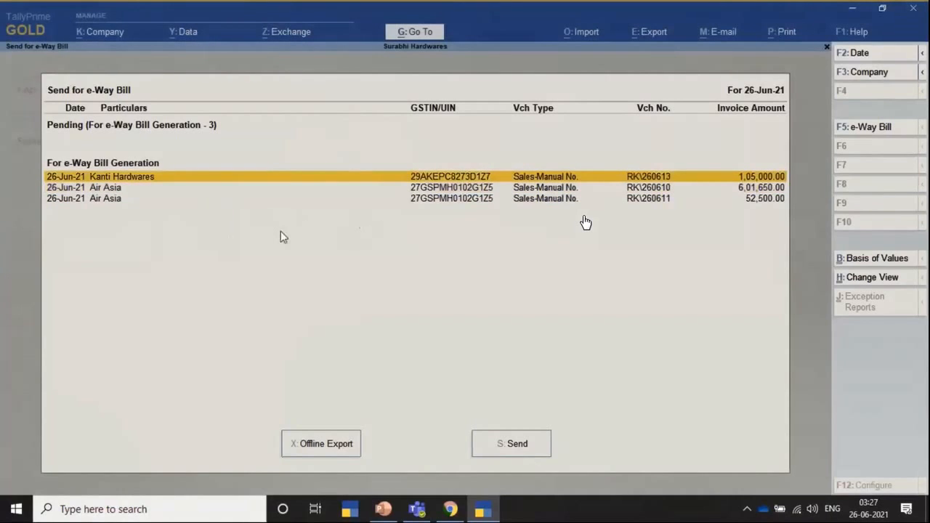
Send all pending vouchers for e-Way Bill generation, confirm the request and close the exchange summary and list.
{"action": "left_click", "coordinate": [501, 447]}
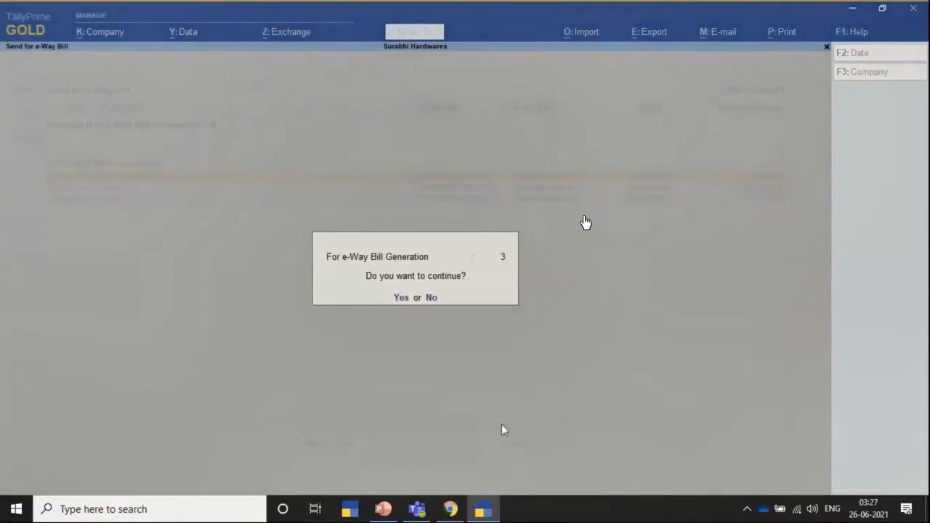
{"action": "left_click", "coordinate": [400, 298]}
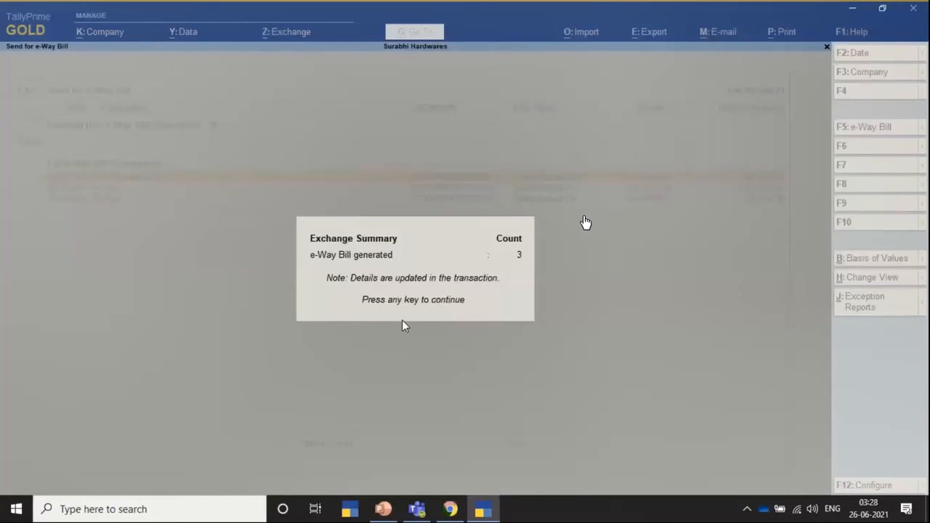
{"action": "key", "text": "Return"}
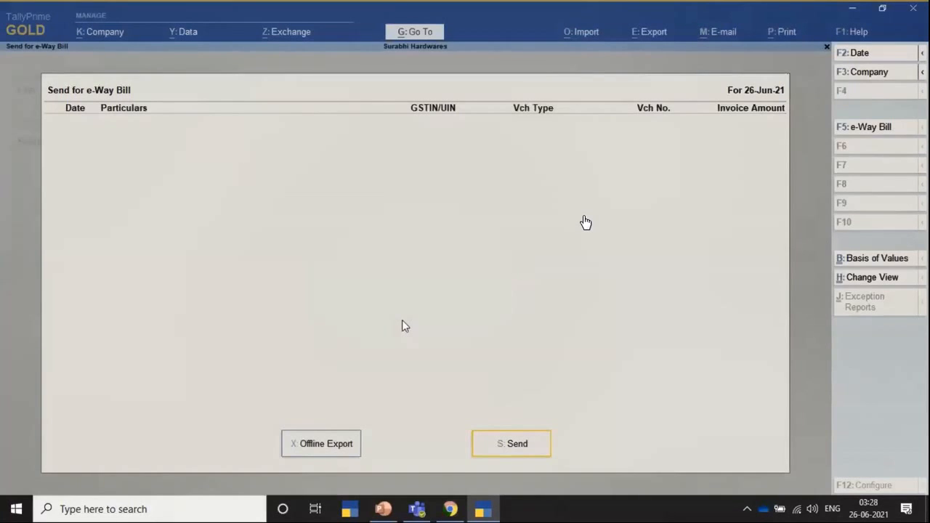
{"action": "key", "text": "Escape"}
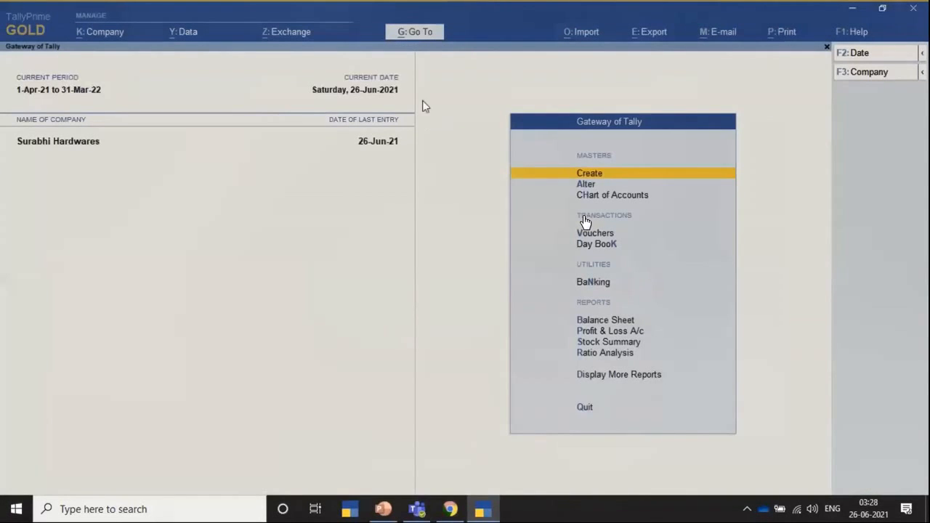
Open the e-Way Bill report and list the vouchers generated with Part B.
{"action": "left_click", "coordinate": [429, 35]}
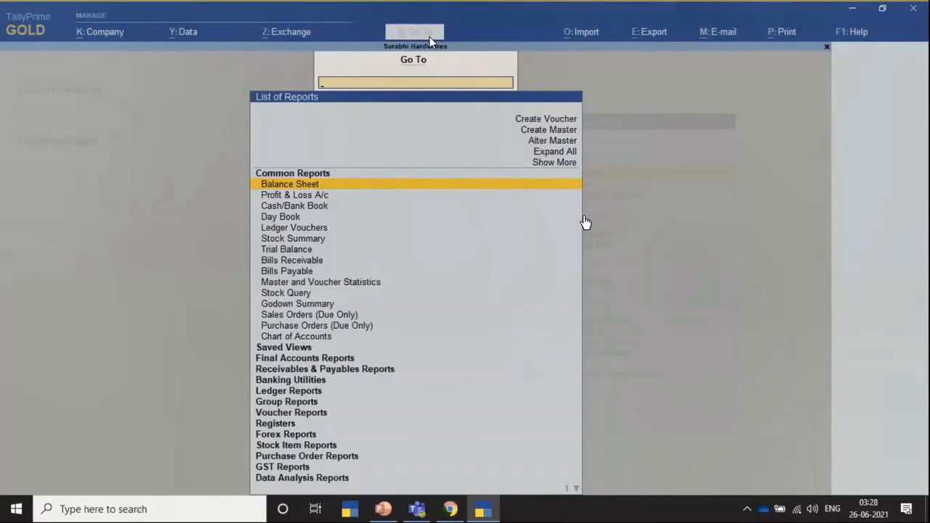
{"action": "type", "text": "Eway"}
{"action": "key", "text": "Return"}
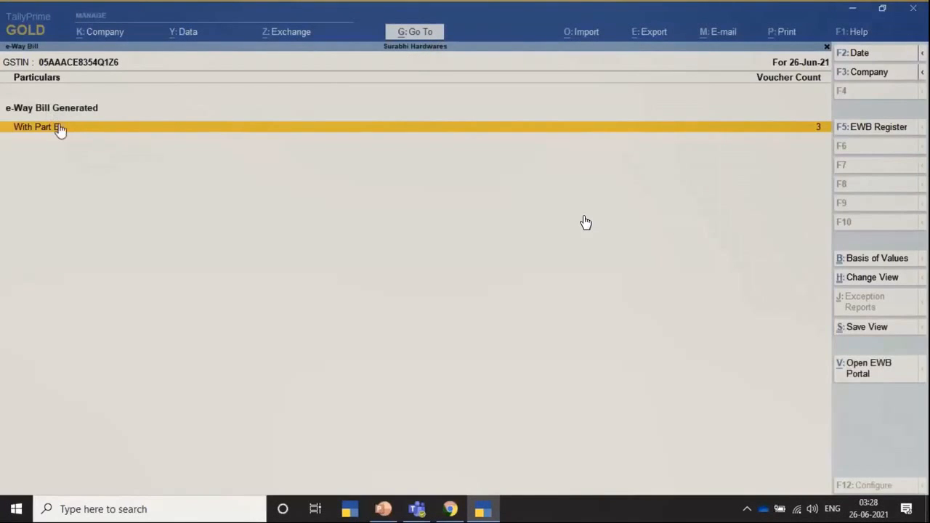
{"action": "key", "text": "Return"}
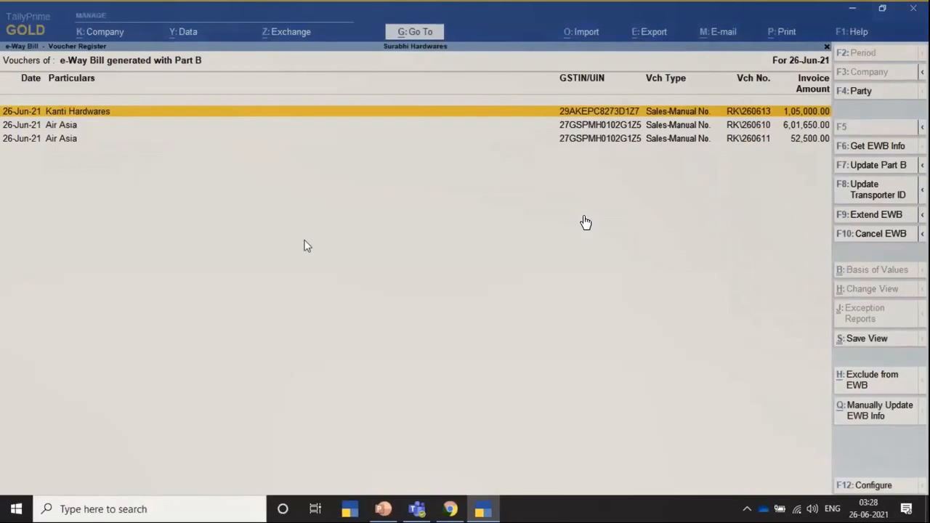
Open the Kanti Hardwares voucher and show its current Tax Invoice in an enlarged print preview.
{"action": "key", "text": "Return"}
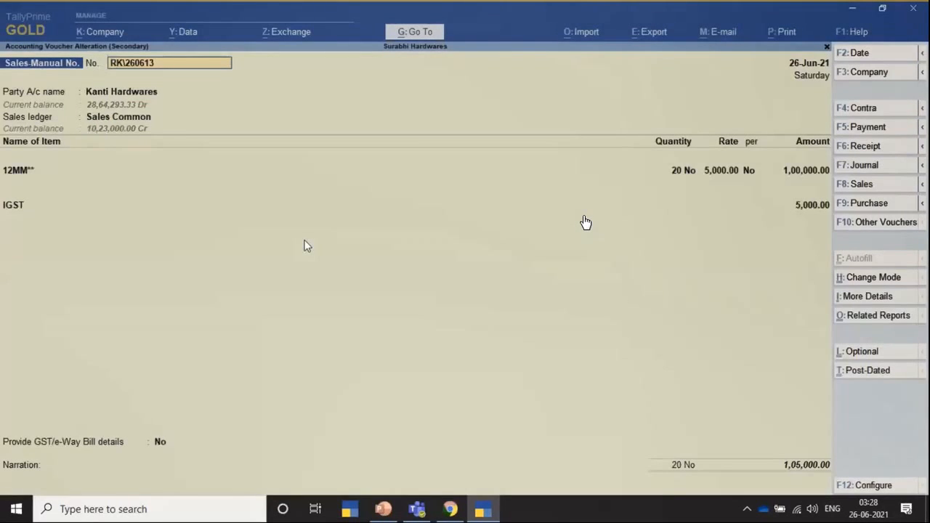
{"action": "key", "text": "alt+p"}
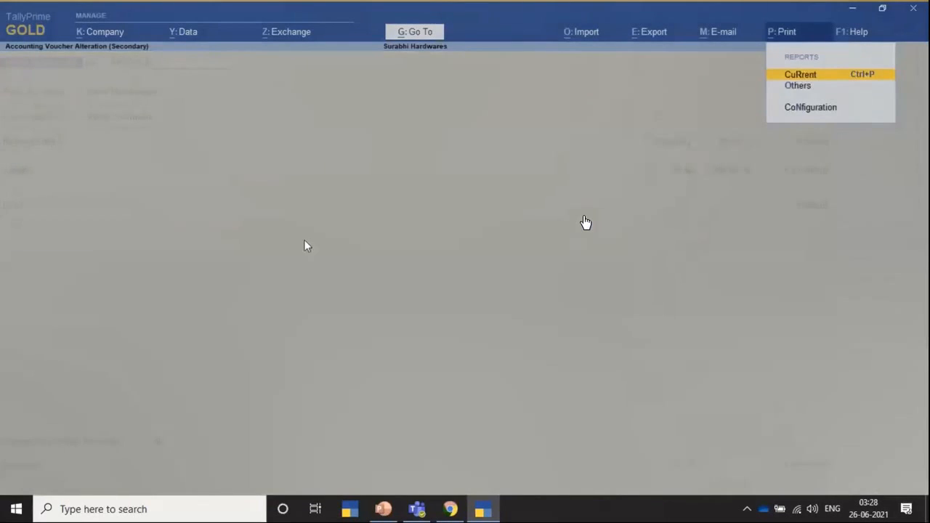
{"action": "key", "text": "Return"}
{"action": "key", "text": "Left"}
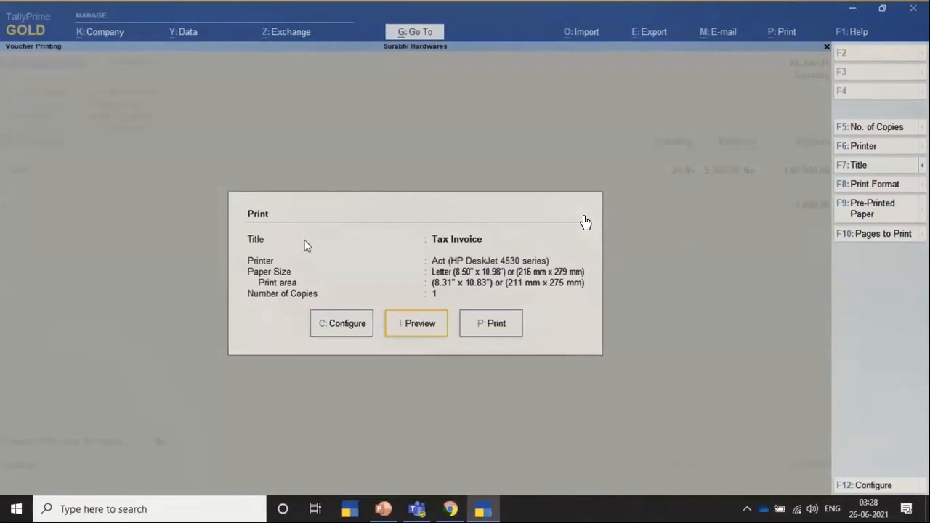
{"action": "key", "text": "Return"}
{"action": "key", "text": "Return"}
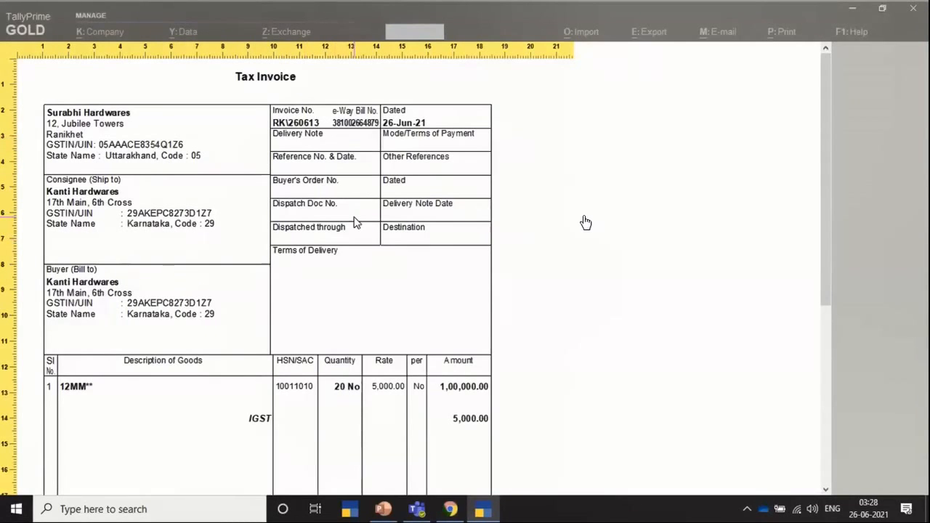
Review the Tax Invoice and e-Way Bill pages in the print preview and return to the voucher.
{"action": "scroll", "coordinate": [355, 222], "scroll_direction": "down", "scroll_amount": 5}
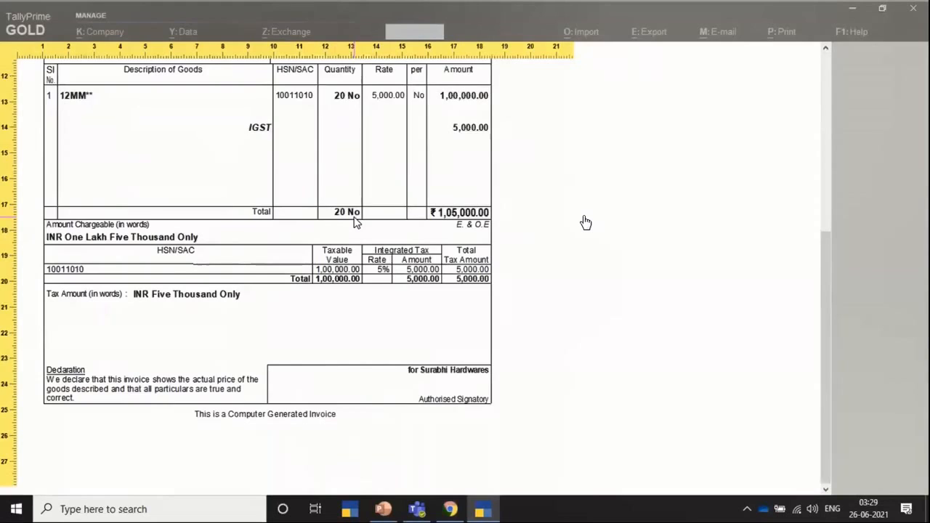
{"action": "scroll", "coordinate": [354, 223], "scroll_direction": "down", "scroll_amount": 3}
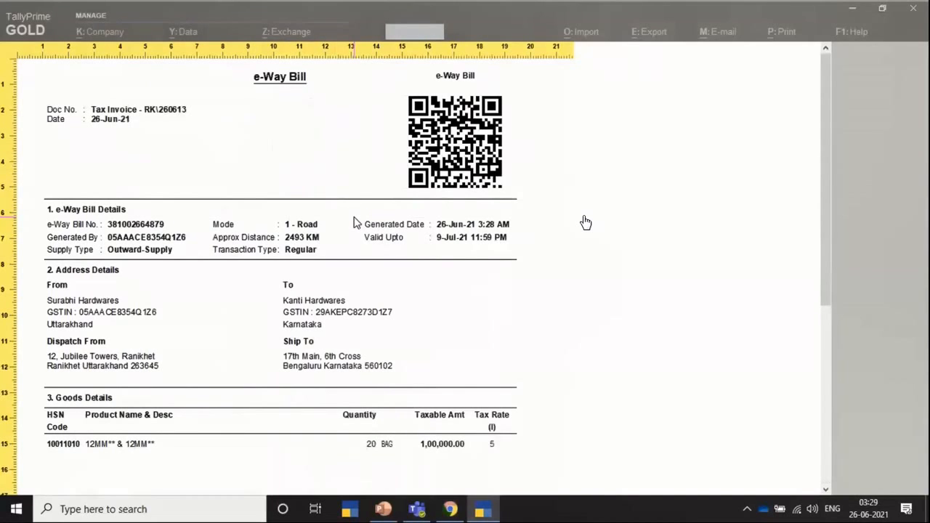
{"action": "key", "text": "Escape"}
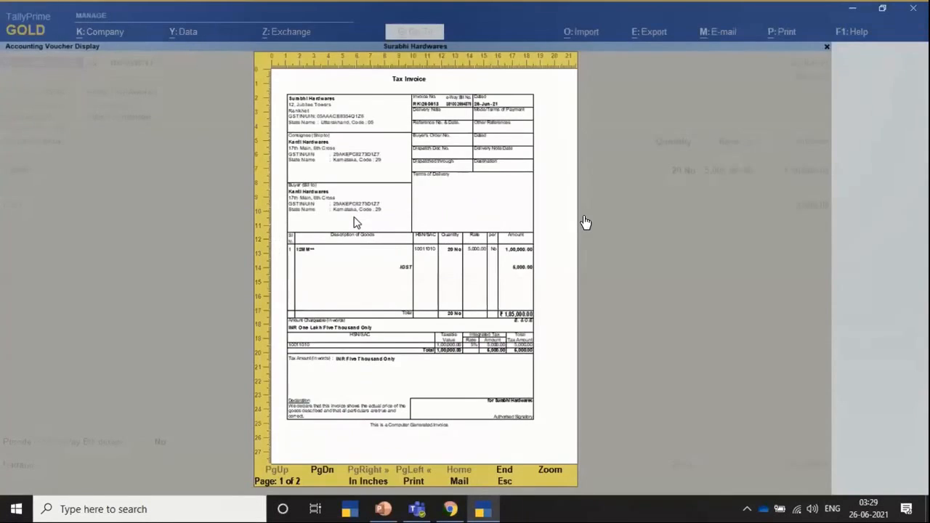
{"action": "key", "text": "Escape"}
{"action": "key", "text": "Escape"}
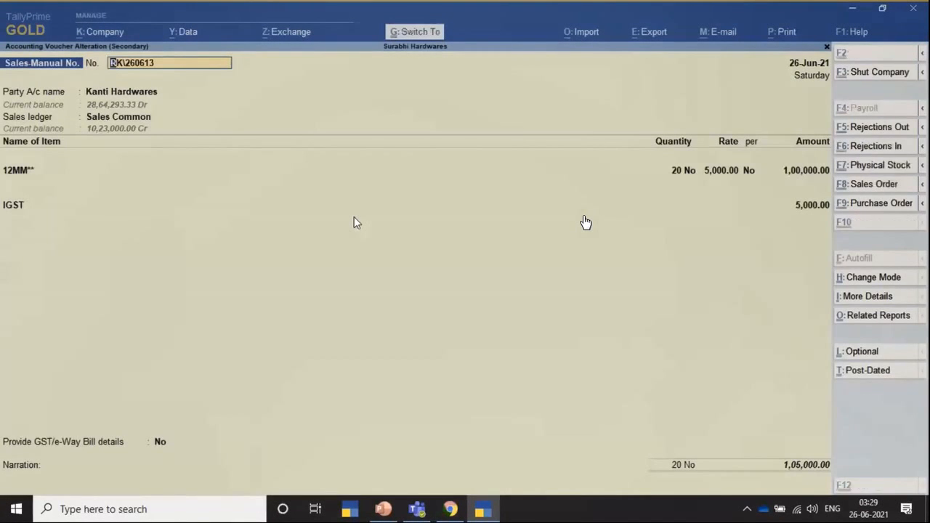
Review the e-Way Bill Details in the additional details of the Kanti Hardwares voucher and close them.
{"action": "key", "text": "ctrl+i"}
{"action": "key", "text": "Down"}
{"action": "key", "text": "Down"}
{"action": "key", "text": "Down"}
{"action": "key", "text": "Down"}
{"action": "key", "text": "Down"}
{"action": "key", "text": "Down"}
{"action": "key", "text": "Down"}
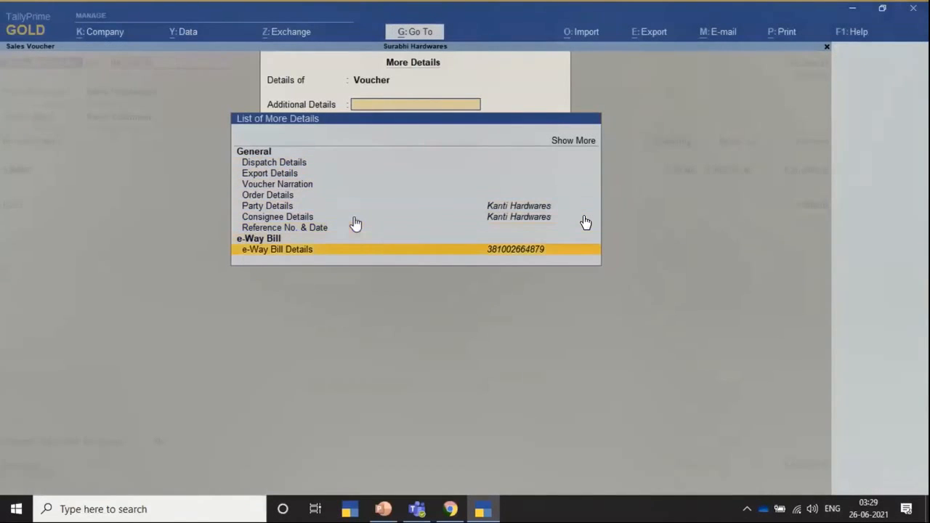
{"action": "key", "text": "Return"}
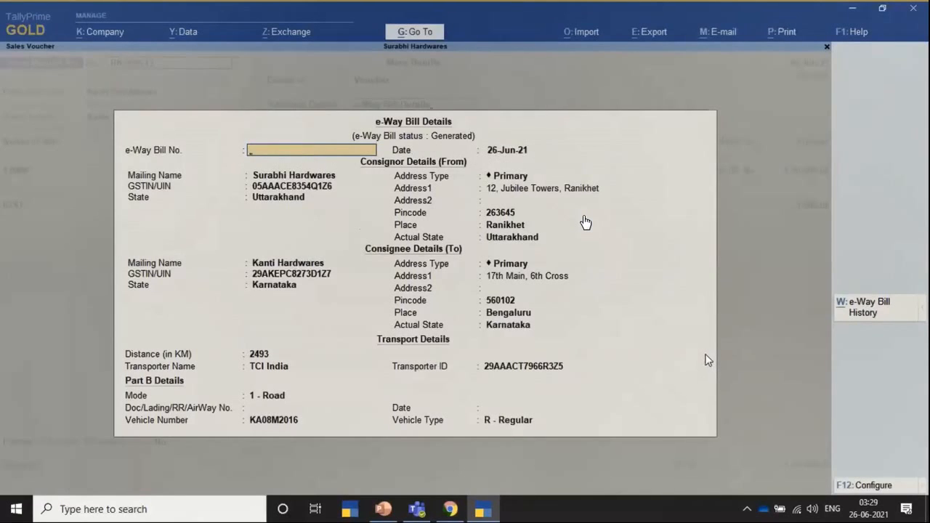
{"action": "key", "text": "ctrl+a"}
{"action": "key", "text": "Escape"}
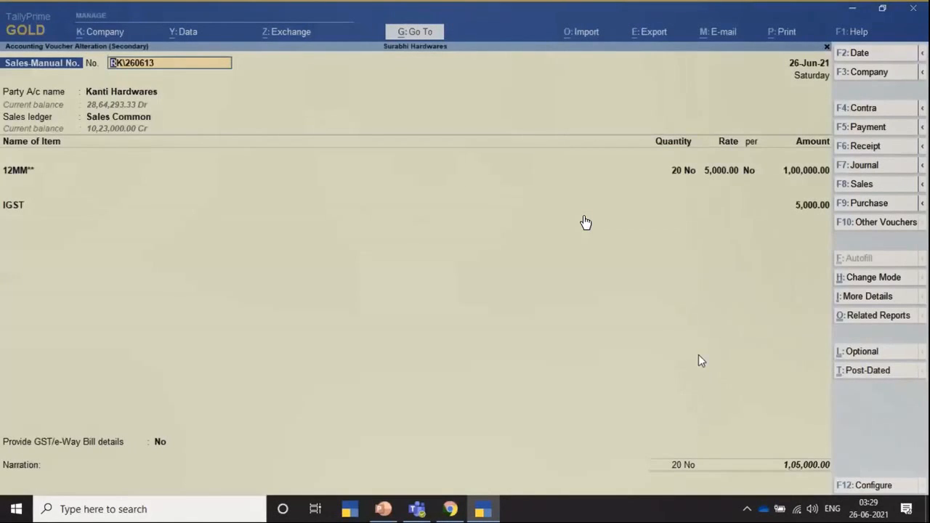
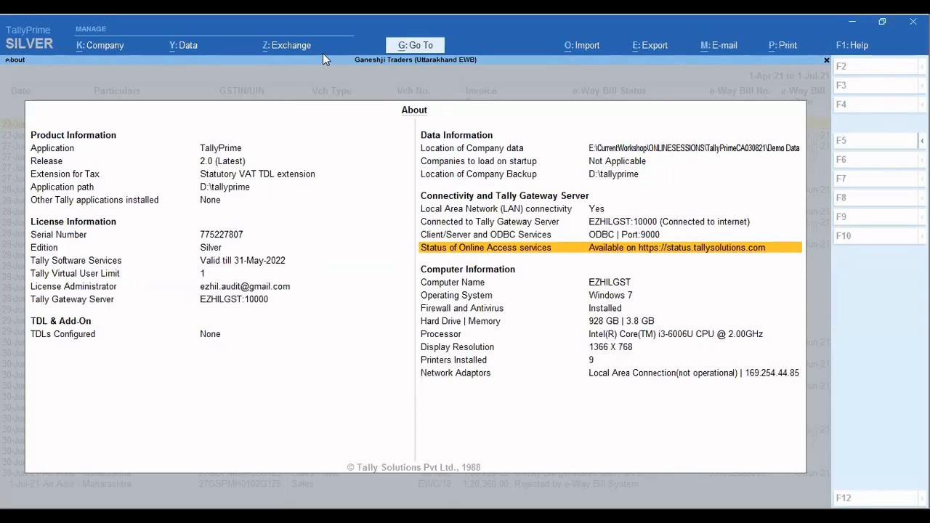
Open the Tally Services Status page for the online access services, and bring up the About information in TallyPrime again.
{"action": "key", "text": "Return"}
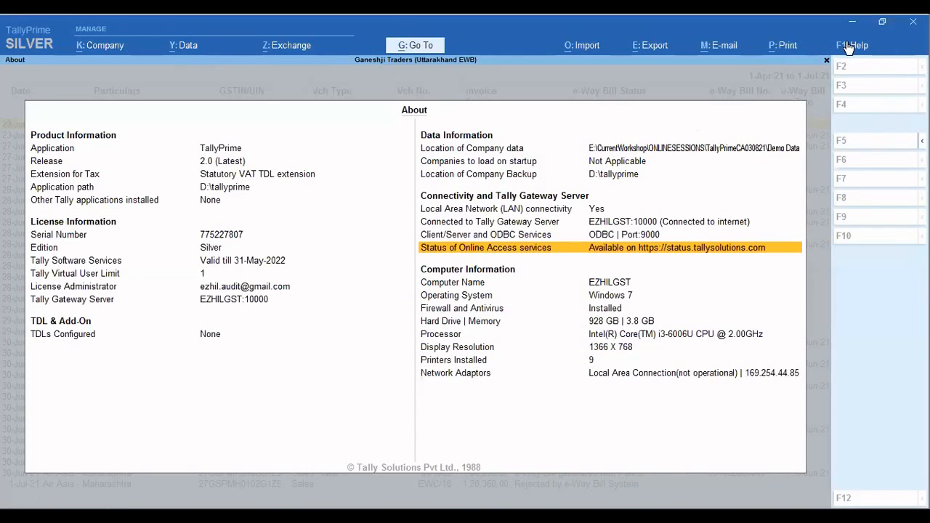
{"action": "left_click", "coordinate": [851, 45]}
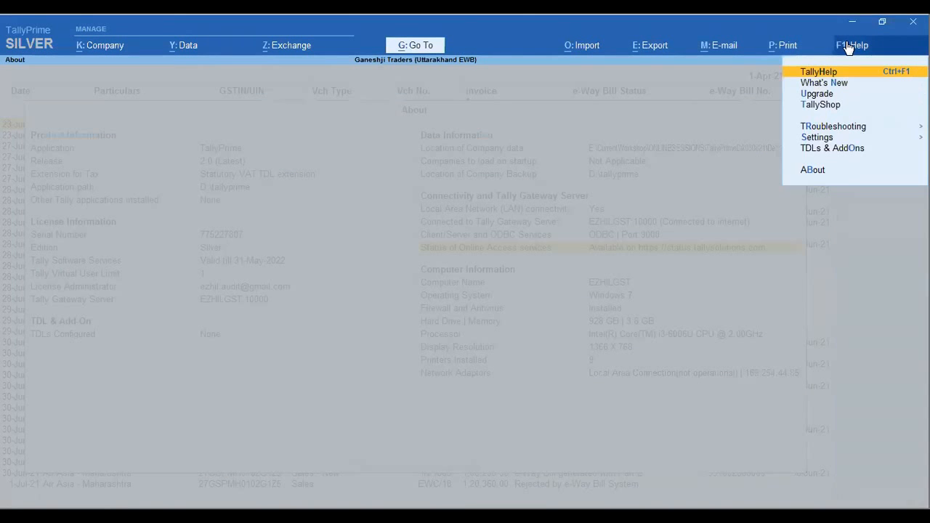
{"action": "left_click", "coordinate": [805, 176]}
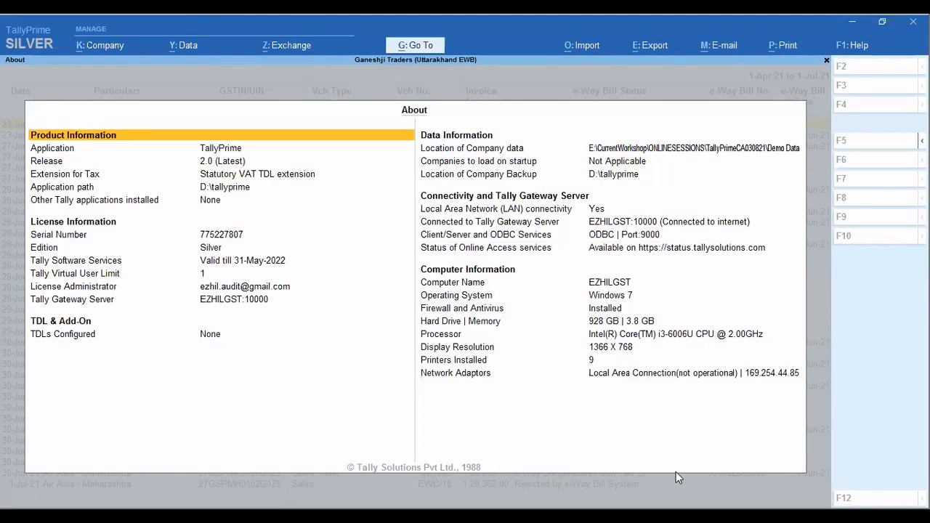
{"action": "key", "text": "alt+Tab"}
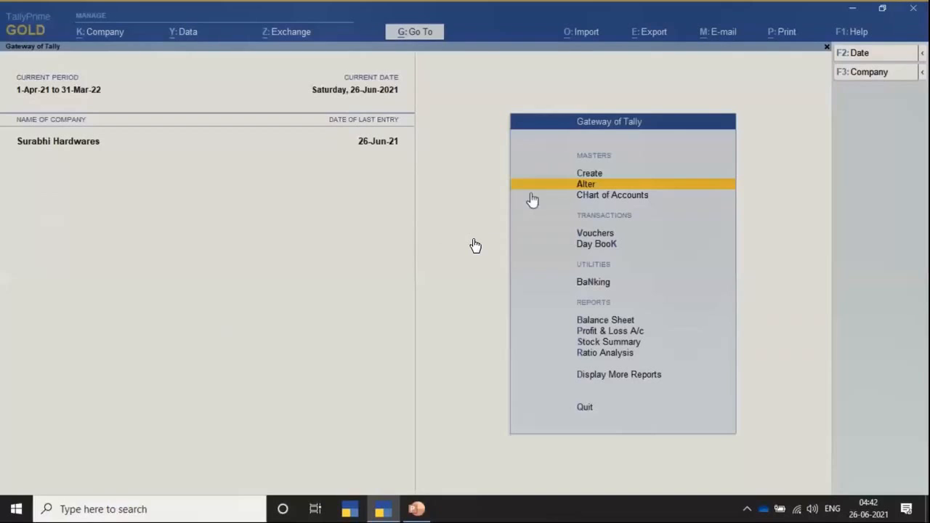
Open the TCI India ledger for alteration in the company Surabhi Hardwares.
{"action": "left_click", "coordinate": [557, 185]}
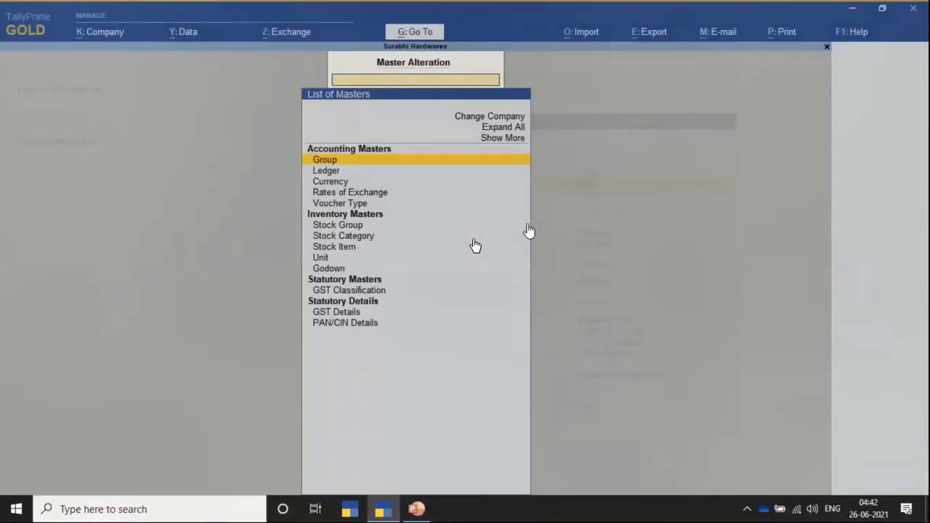
{"action": "type", "text": "Tci"}
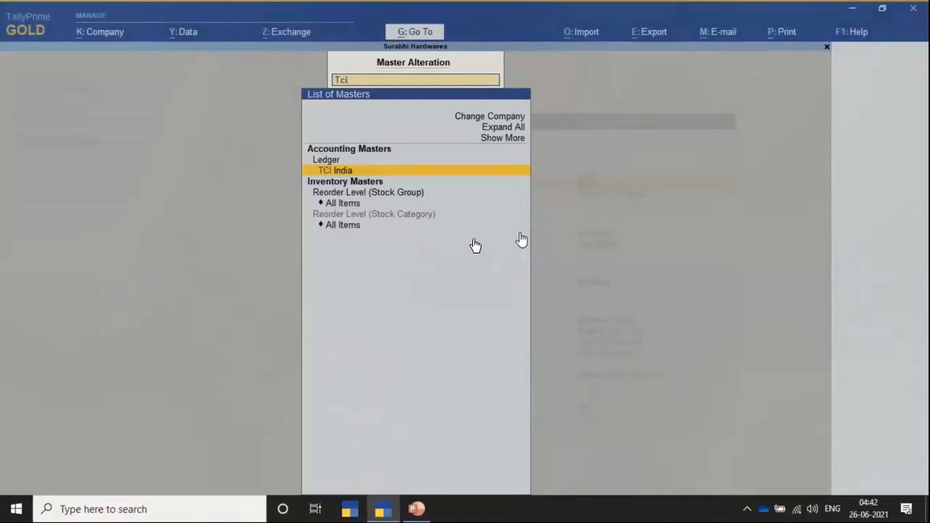
{"action": "key", "text": "Return"}
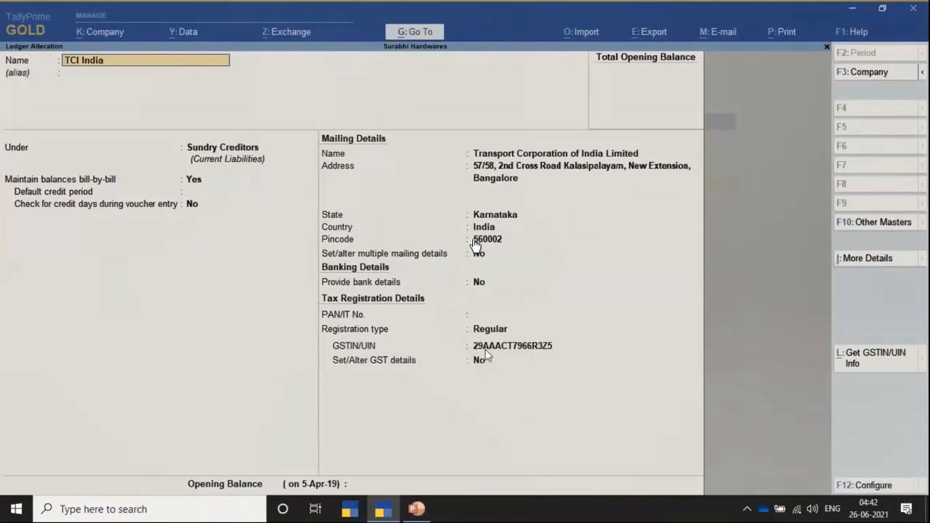
Fetch the GSTIN/UIN info for the TCI India ledger, compare the books with the portal details, and leave the ledger.
{"action": "left_click", "coordinate": [858, 363]}
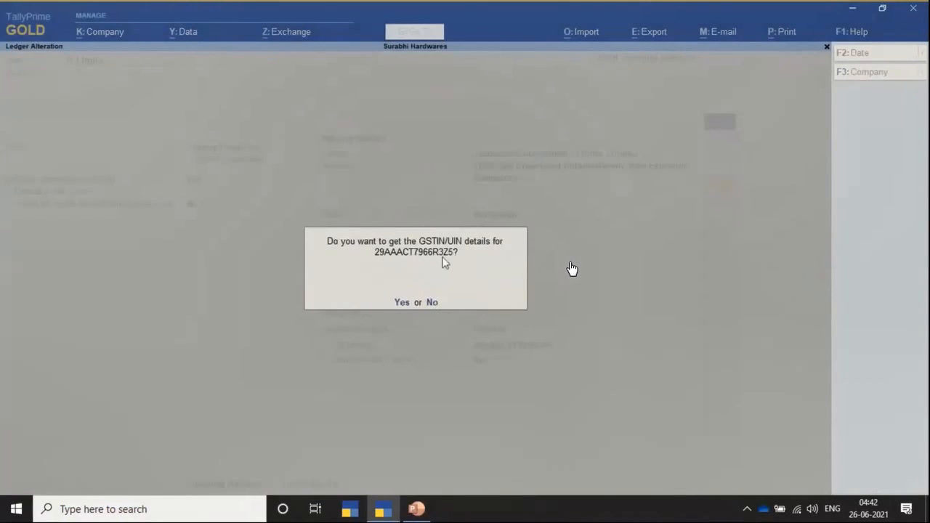
{"action": "left_click", "coordinate": [401, 305]}
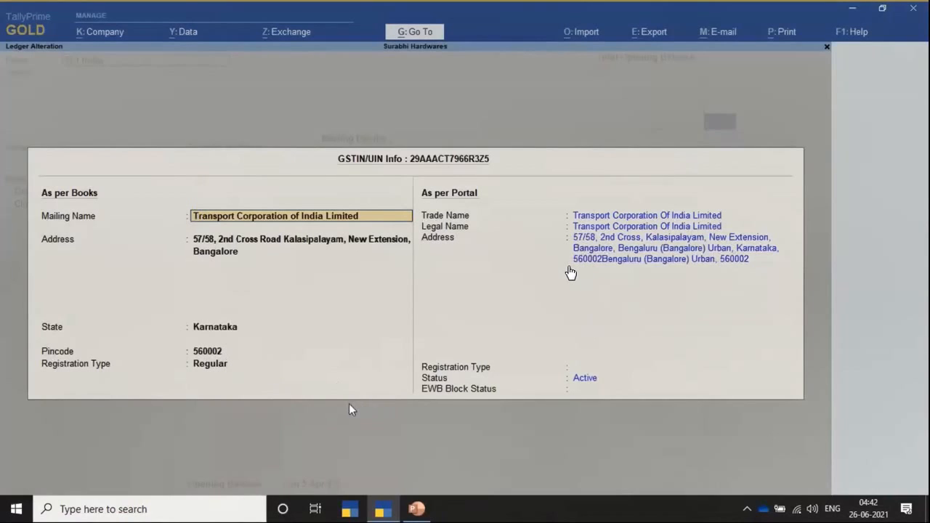
{"action": "key", "text": "Escape"}
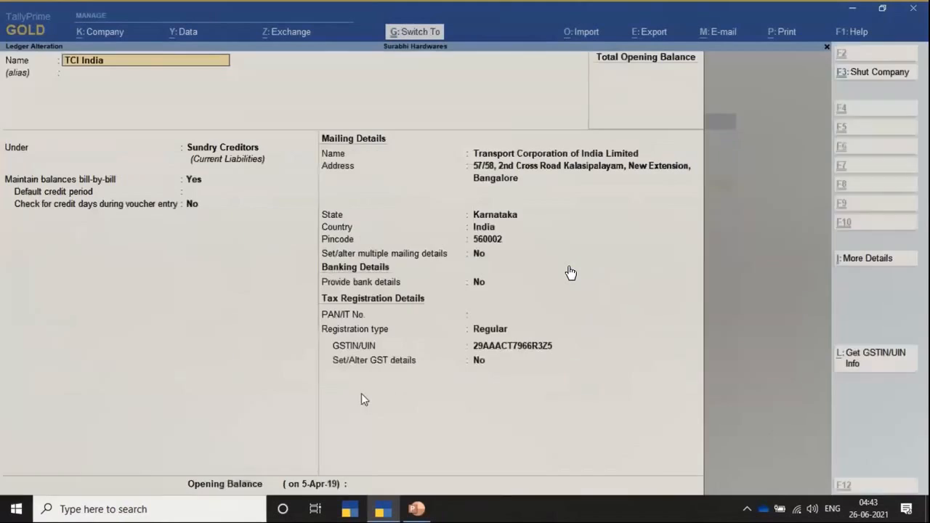
{"action": "key", "text": "Escape"}
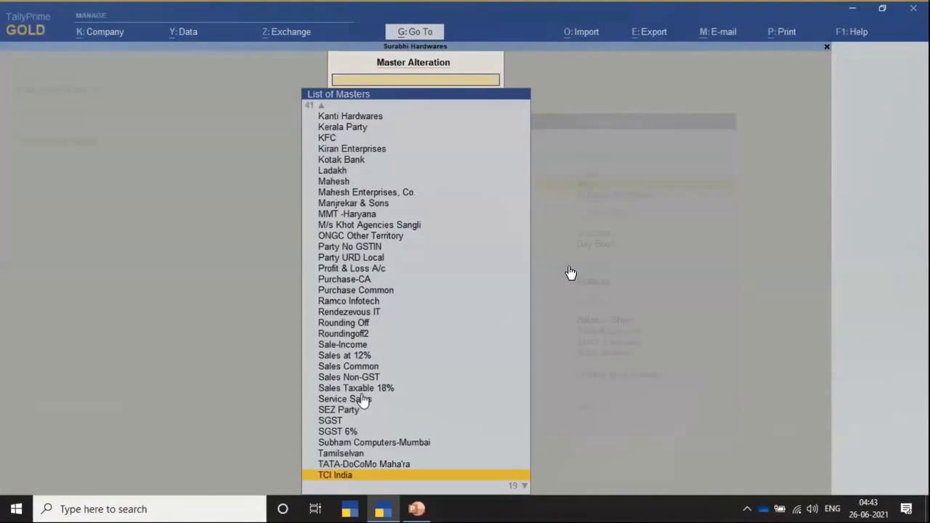
{"action": "key", "text": "Escape"}
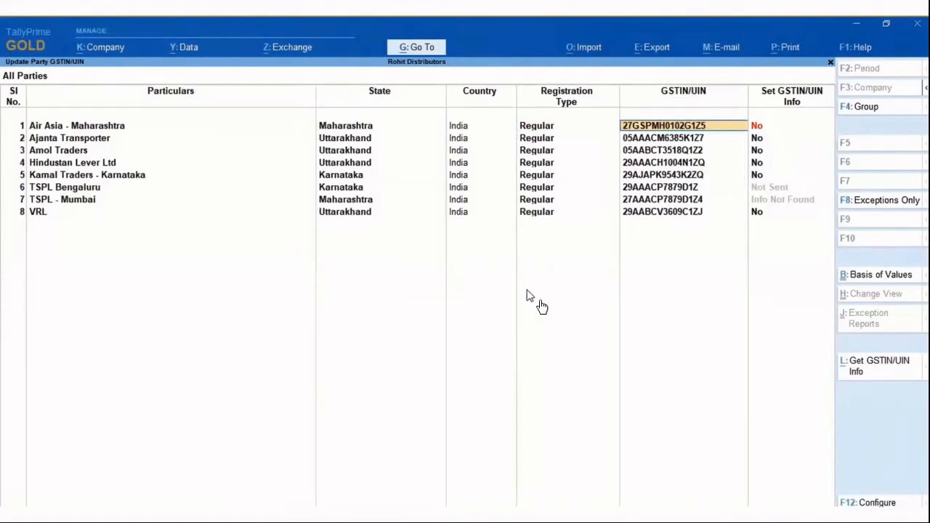
Set GSTIN/UIN Info to Yes for Air Asia - Maharashtra, check its EWB block status, and close the info.
{"action": "left_click", "coordinate": [758, 128]}
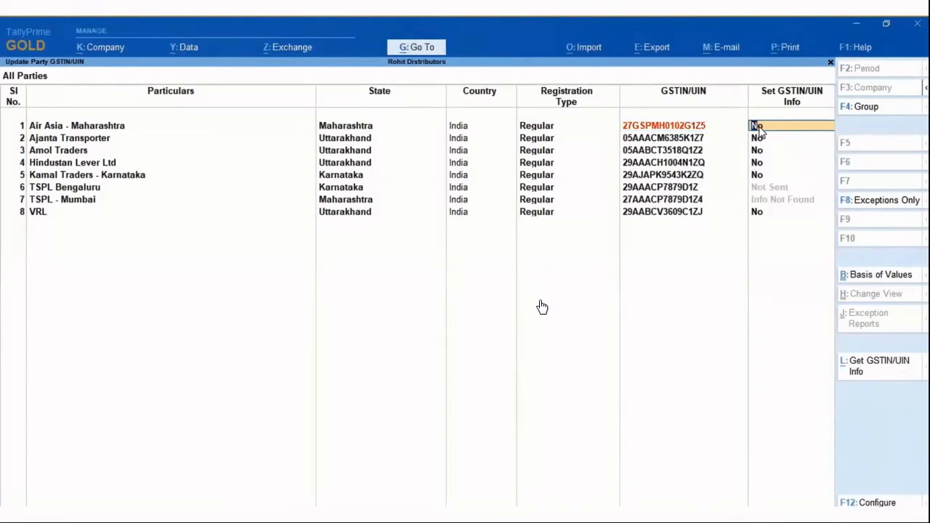
{"action": "type", "text": "y"}
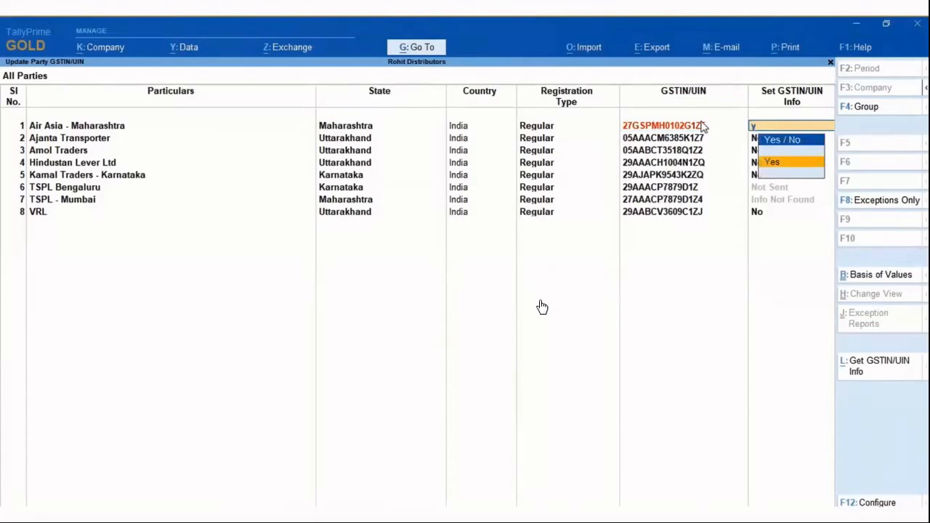
{"action": "key", "text": "Return"}
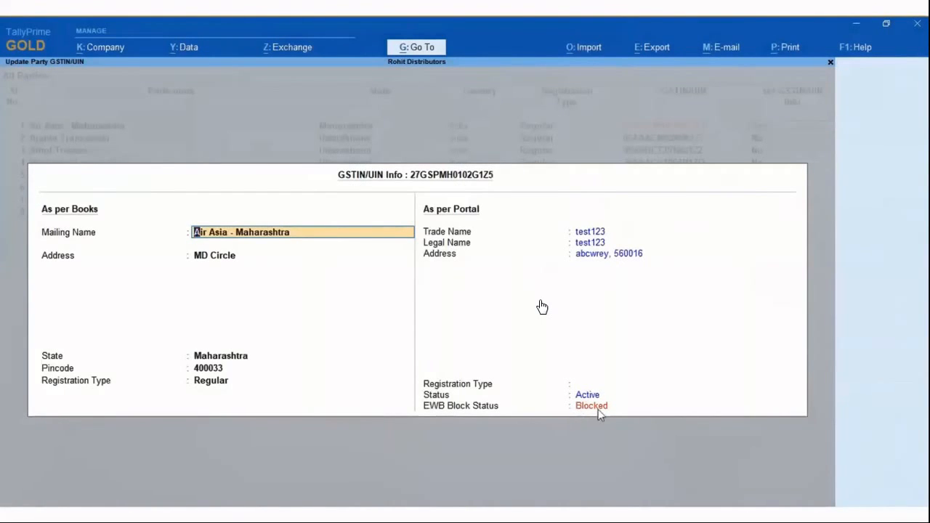
{"action": "key", "text": "Escape"}
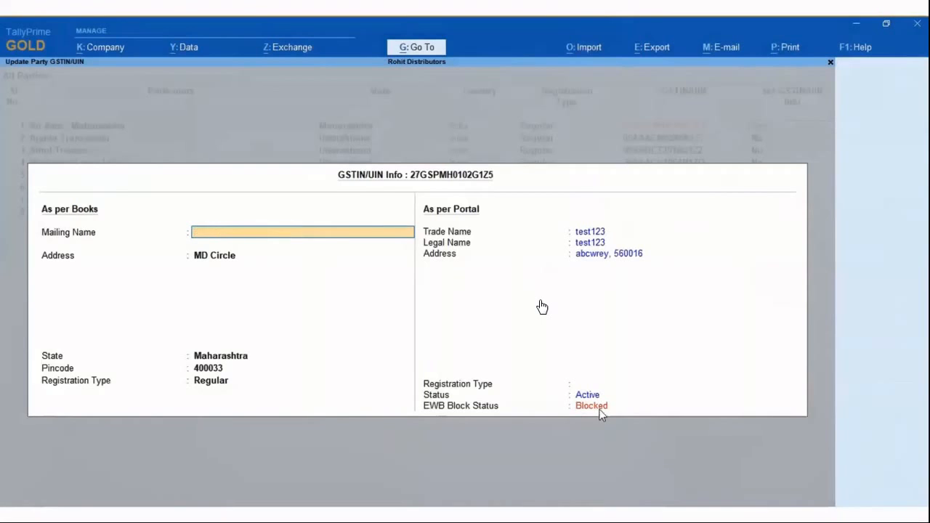
{"action": "key", "text": "Escape"}
{"action": "key", "text": "y"}
{"action": "key", "text": "Return"}
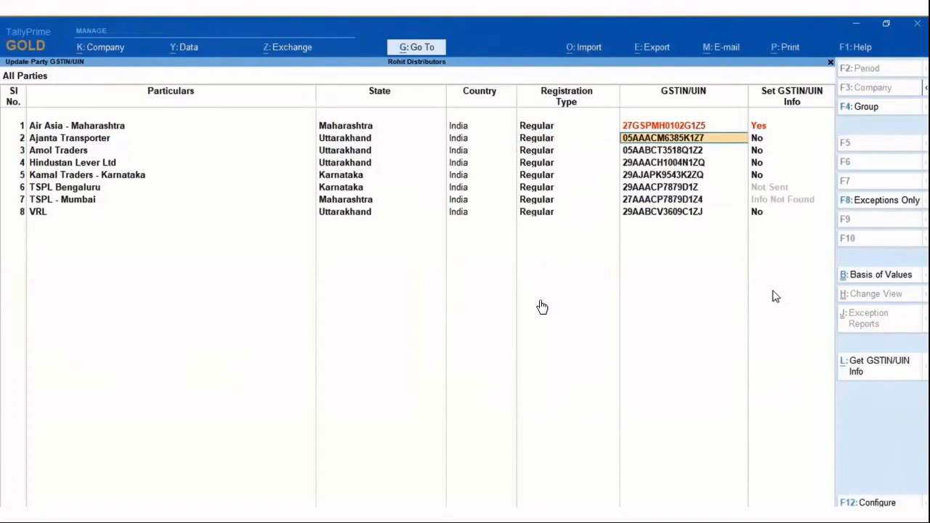
Set GSTIN/UIN Info to Yes for Ajanta Transporter in the party GSTIN/UIN list.
{"action": "key", "text": "Return"}
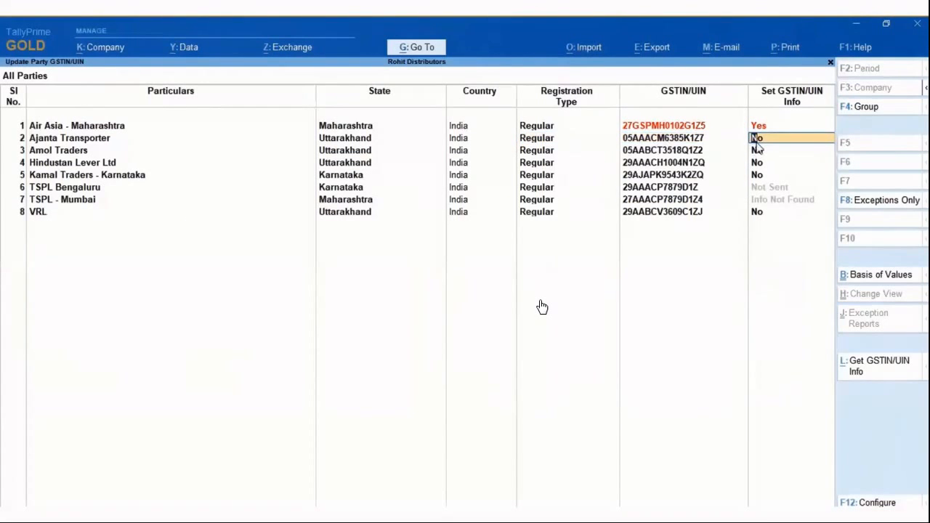
{"action": "type", "text": "y"}
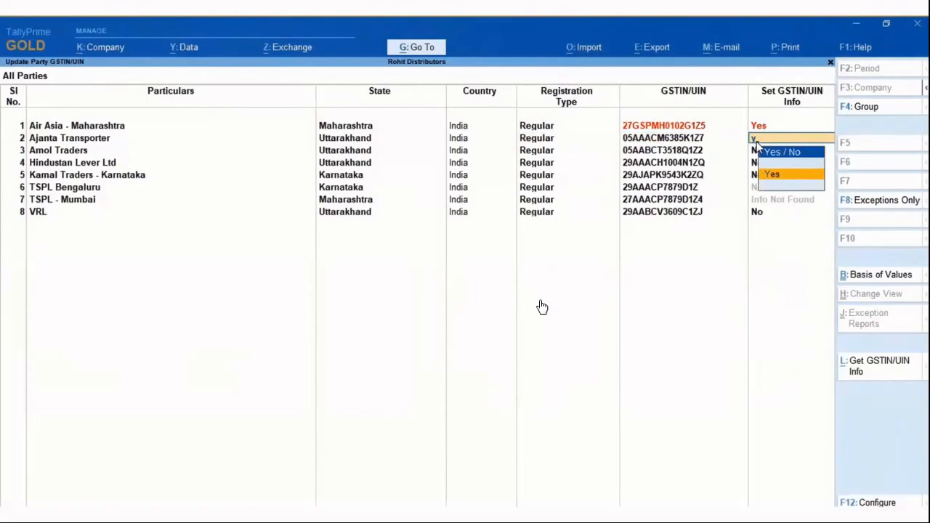
{"action": "key", "text": "Return"}
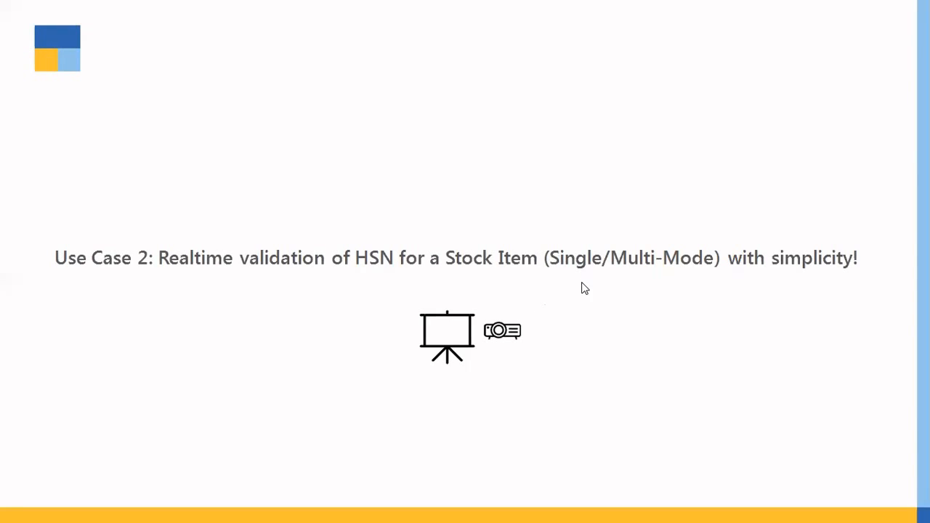
{"action": "left_click", "coordinate": [582, 283]}
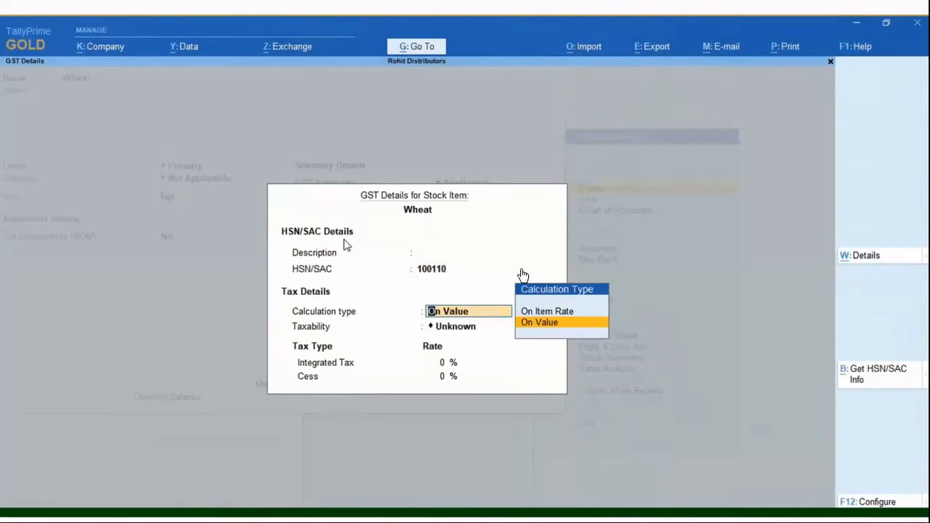
Request the HSN/SAC info for code 100110 of the stock item Wheat, logging in with the e-Way Bill username and password.
{"action": "left_click", "coordinate": [862, 375]}
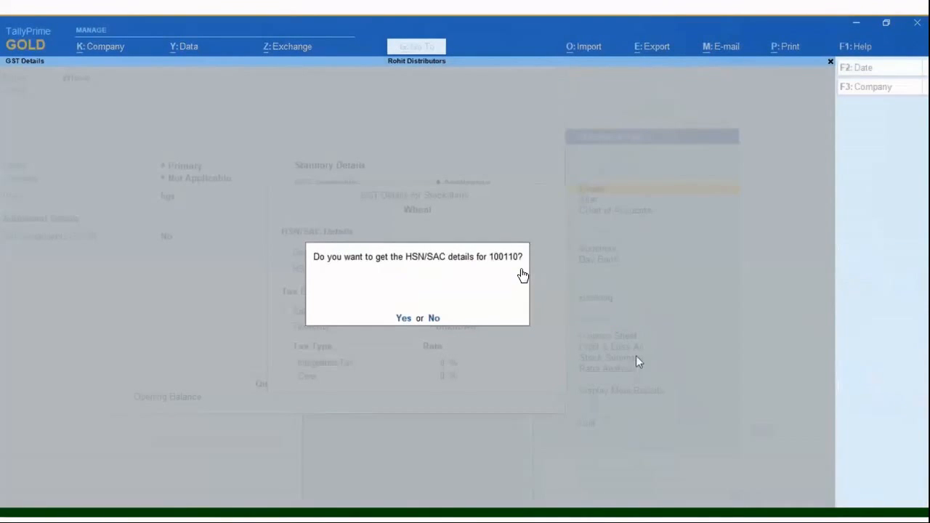
{"action": "left_click", "coordinate": [401, 318]}
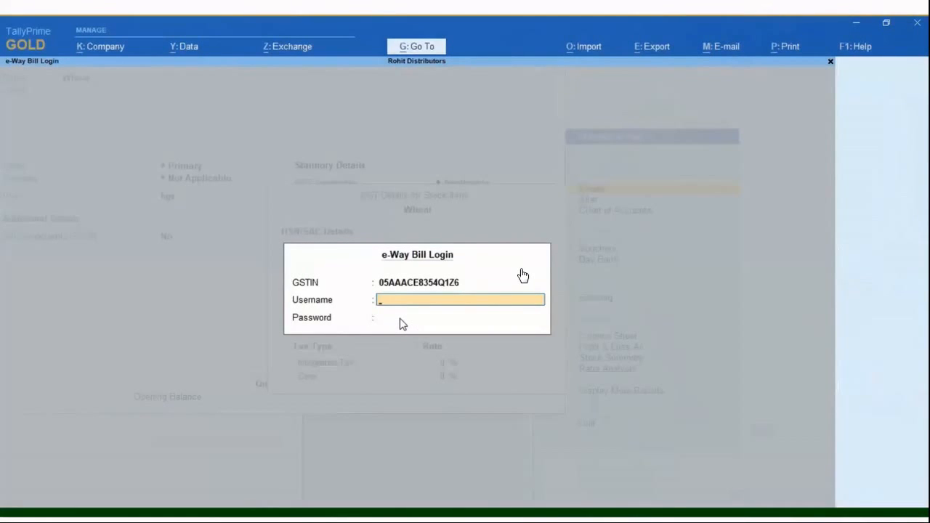
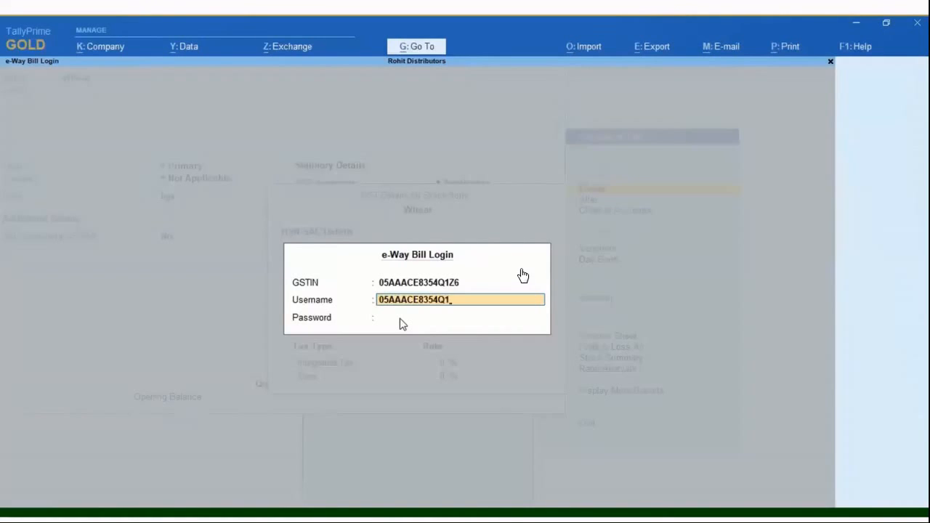
{"action": "key", "text": "Return"}
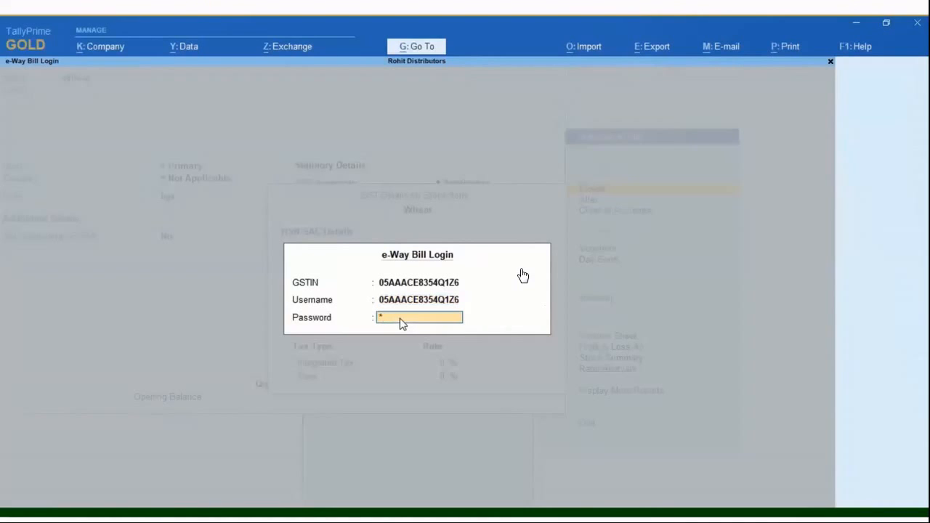
{"action": "type", "text": "****"}
{"action": "key", "text": "Return"}
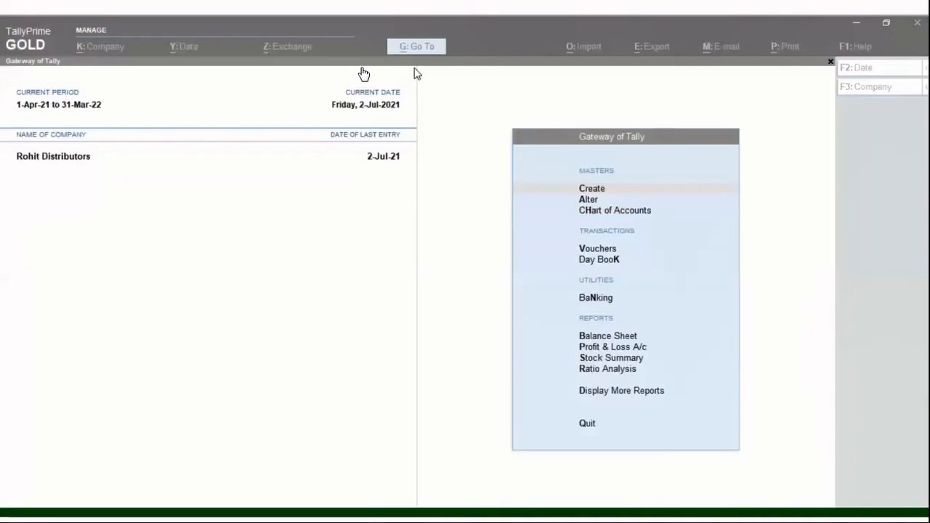
Find and open the GST Rate Setup report for Rohit Distributors.
{"action": "left_click", "coordinate": [418, 48]}
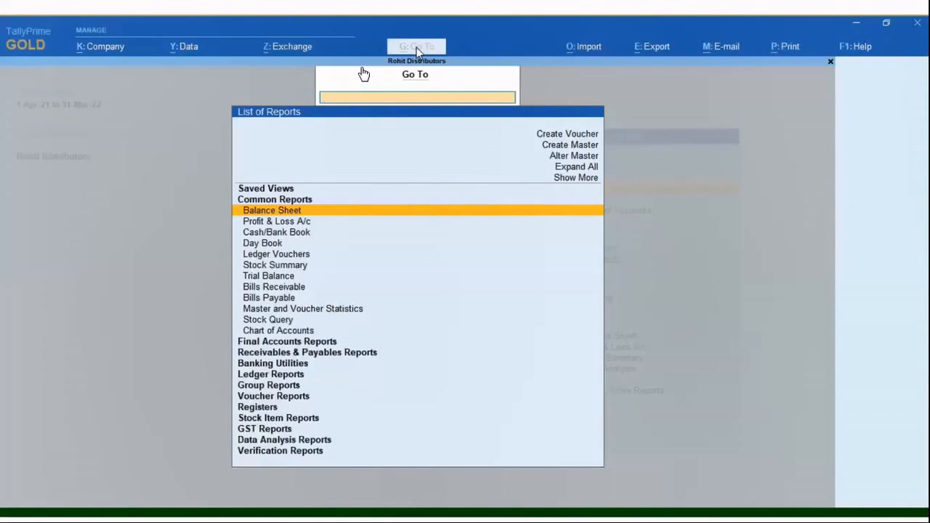
{"action": "type", "text": "Rate"}
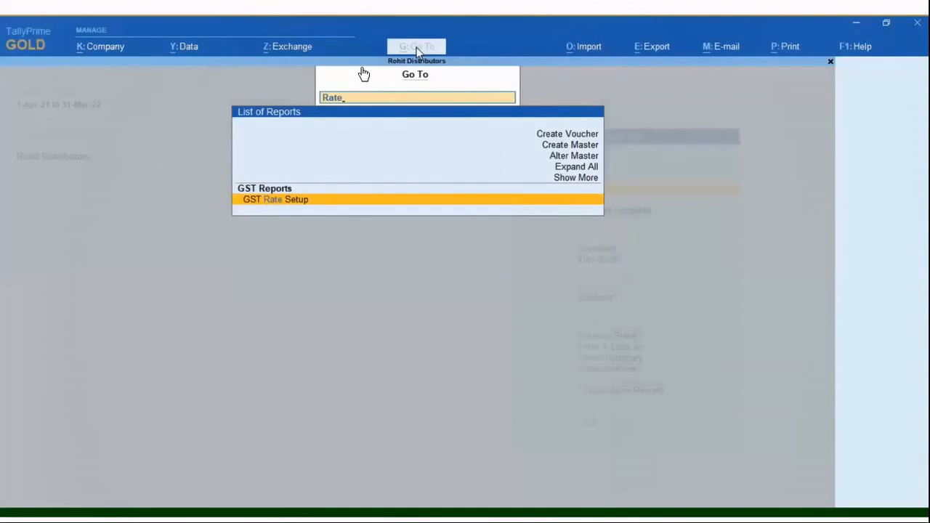
{"action": "left_click", "coordinate": [289, 207]}
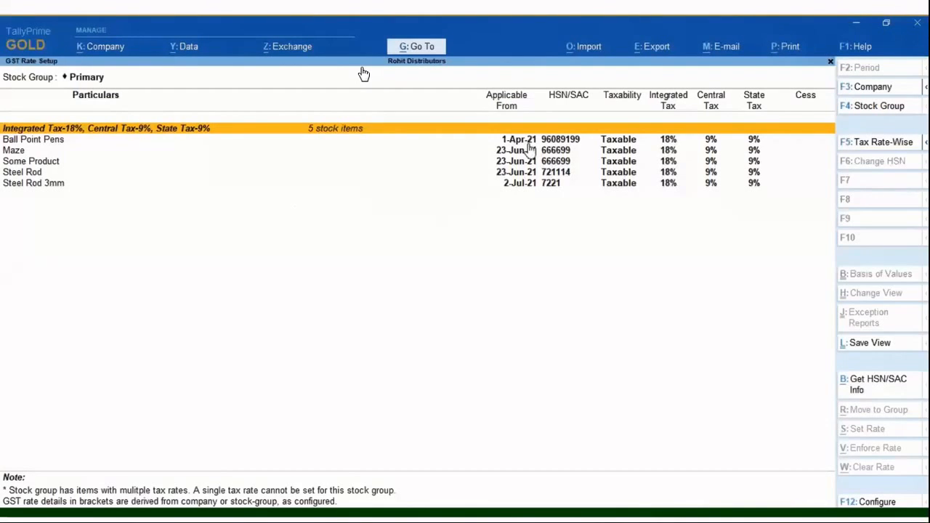
Select the stock items Ball Point Pens, Maze, Steel Rod and Steel Rod 3mm in the GST Rate Setup report.
{"action": "key", "text": "Down"}
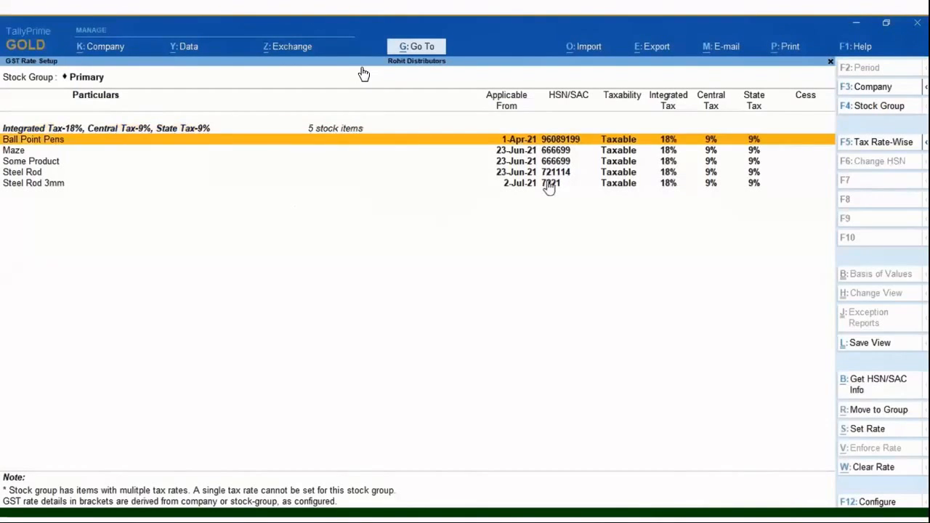
{"action": "key", "text": "space"}
{"action": "key", "text": "Down"}
{"action": "key", "text": "space"}
{"action": "key", "text": "Down"}
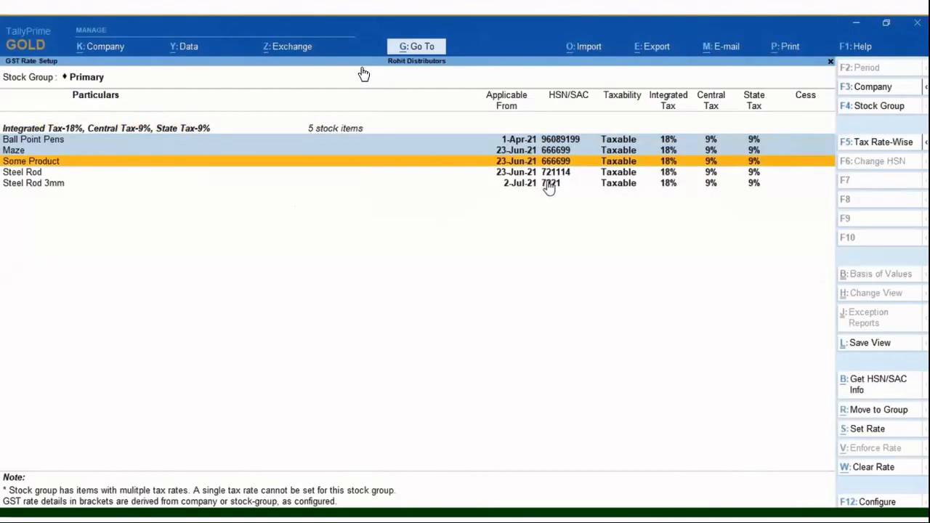
{"action": "key", "text": "space"}
{"action": "key", "text": "Down"}
{"action": "key", "text": "space"}
{"action": "key", "text": "Down"}
{"action": "key", "text": "space"}
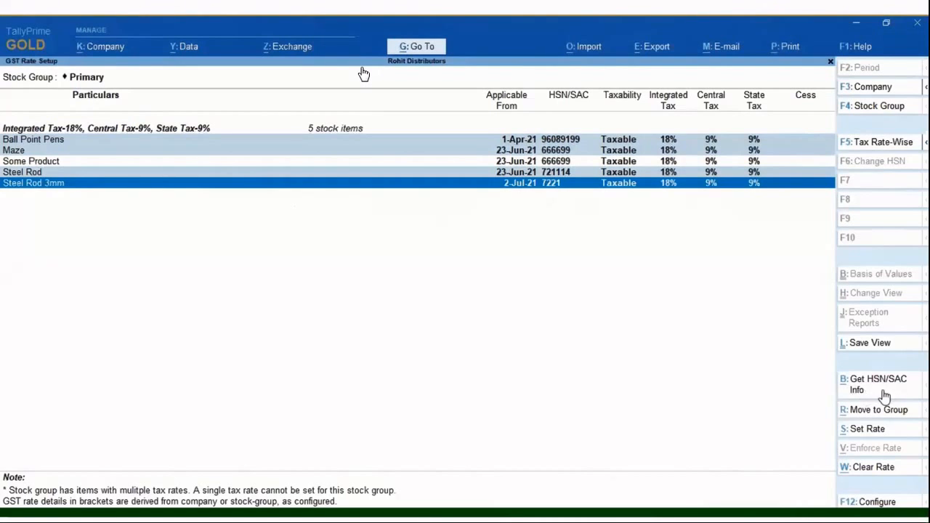
Request the HSN/SAC info for the selected stock items, logging in with the e-Way Bill username and password.
{"action": "left_click", "coordinate": [858, 390]}
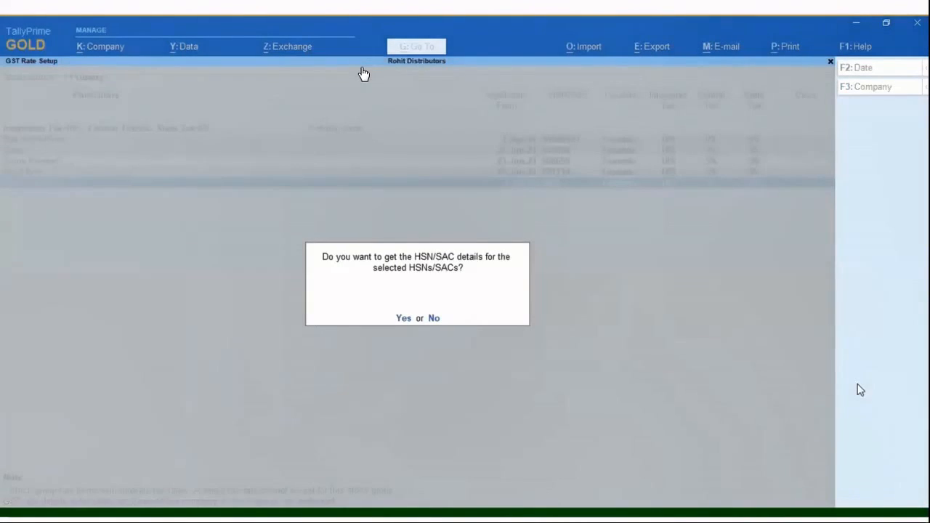
{"action": "left_click", "coordinate": [402, 318]}
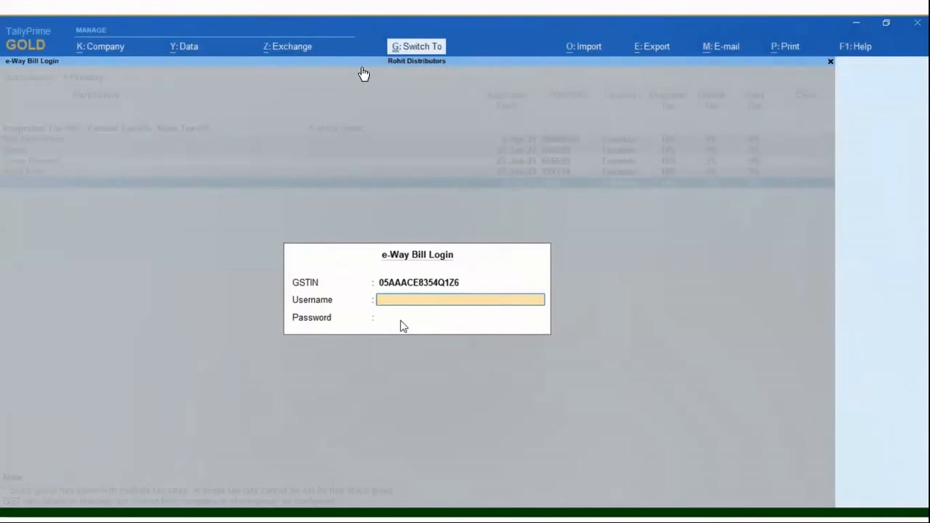
{"action": "key", "text": "ctrl+alt+v"}
{"action": "key", "text": "Return"}
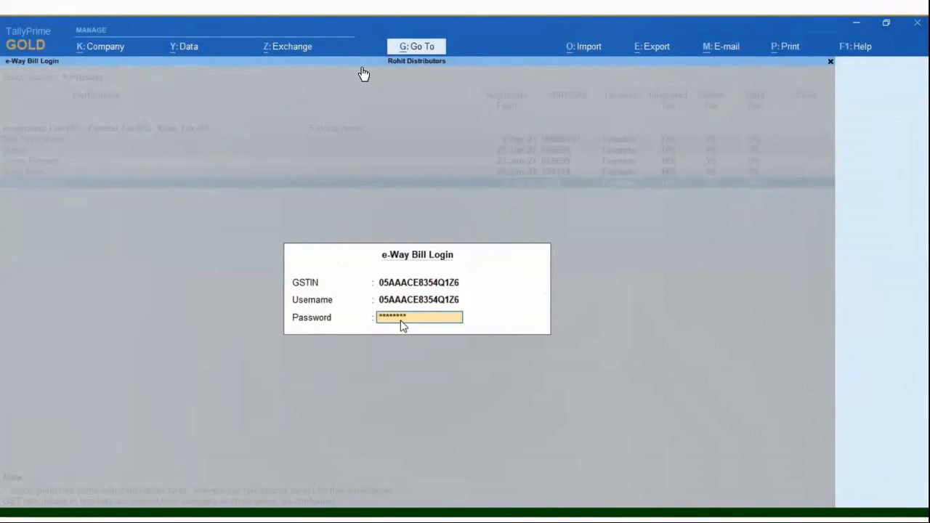
{"action": "key", "text": "Return"}
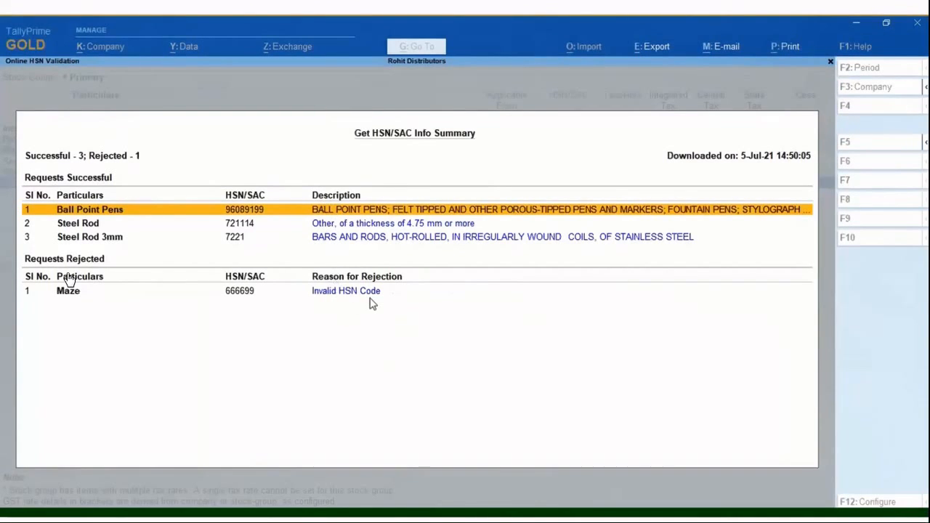
{"action": "key", "text": "alt+F5"}
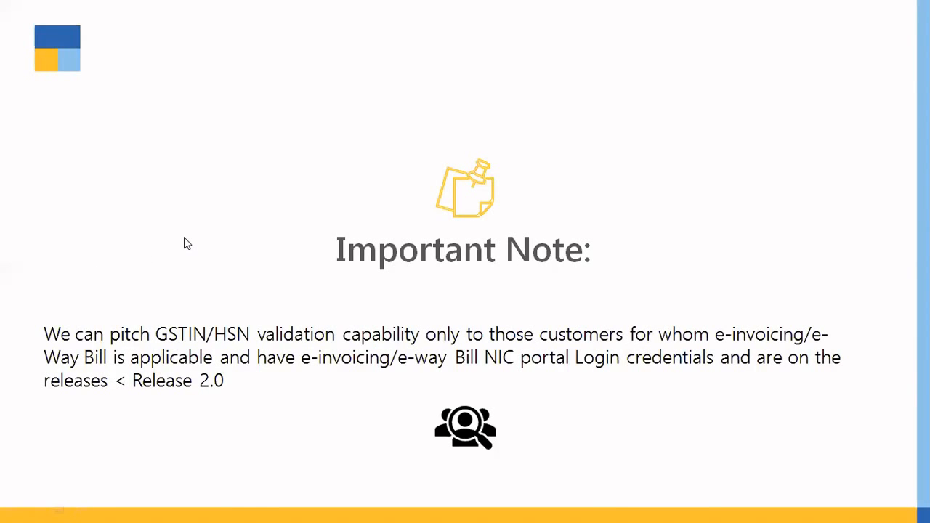
{"action": "left_click", "coordinate": [187, 243]}
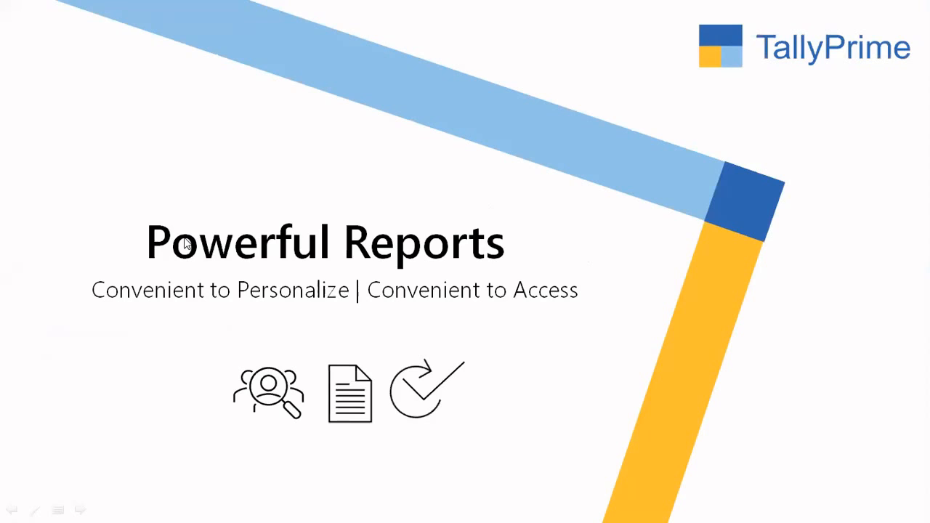
{"action": "left_click", "coordinate": [187, 243]}
{"action": "left_click", "coordinate": [187, 244]}
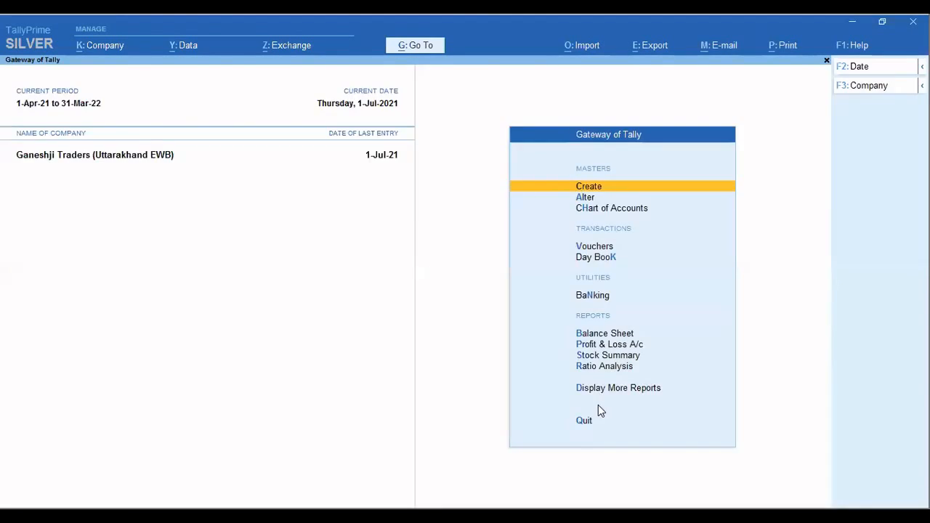
Open the company Shourya Enterprises Pvt Limited - Report Save from the Demo Data folder.
{"action": "key", "text": "alt+F3"}
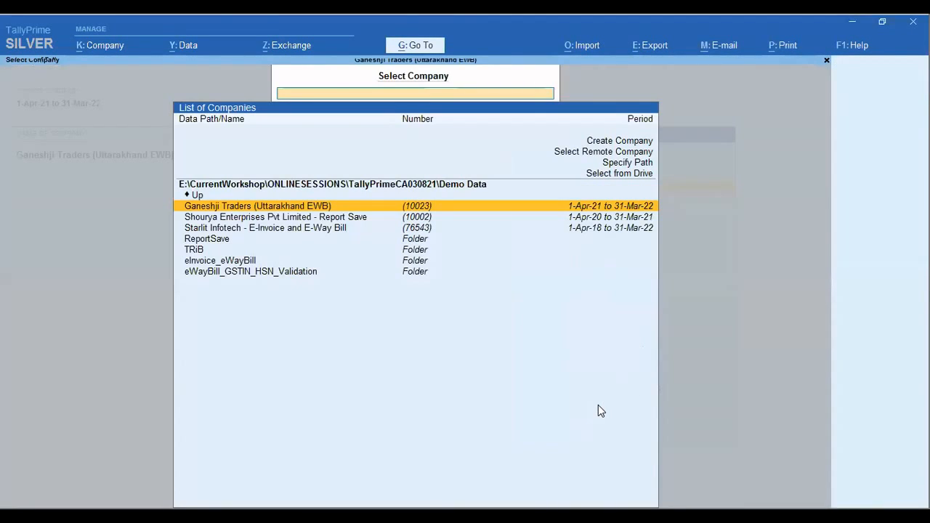
{"action": "key", "text": "Down"}
{"action": "key", "text": "Down"}
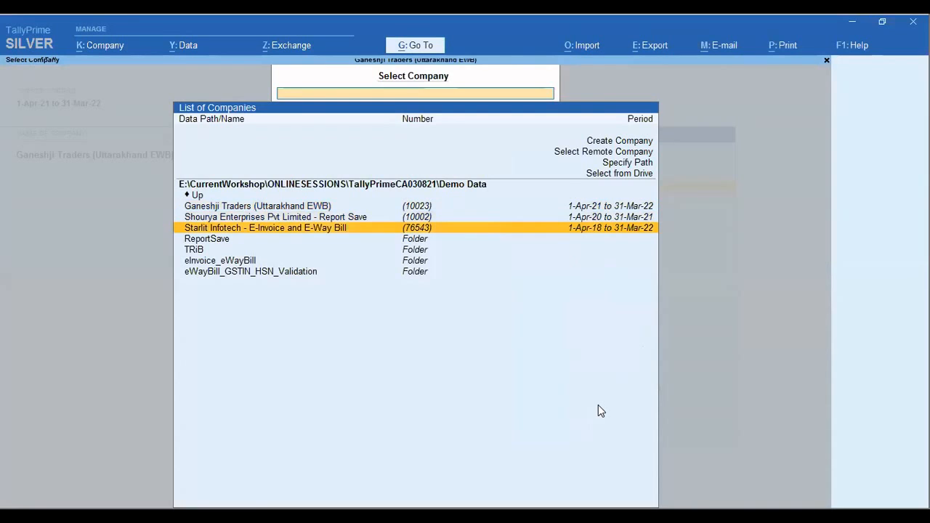
{"action": "key", "text": "Up"}
{"action": "key", "text": "Return"}
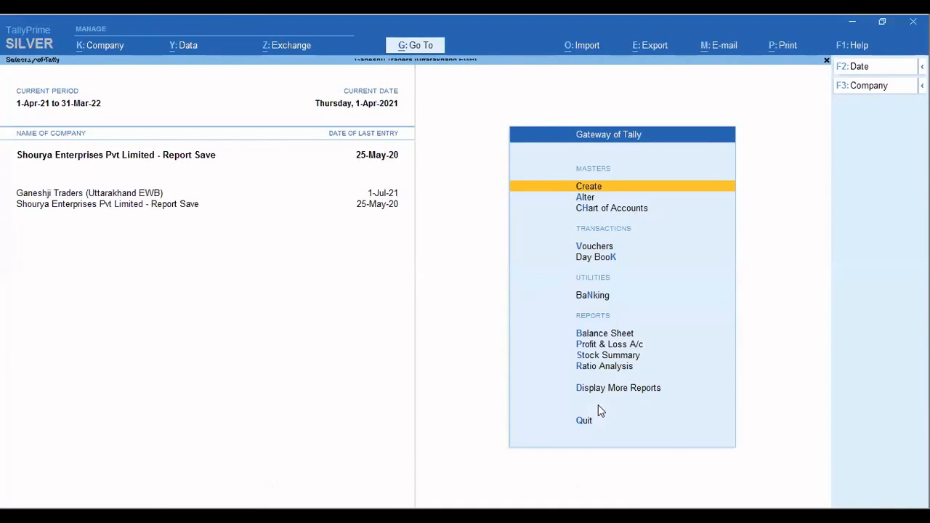
View the saved view Trial Balance - Fortnightly and close it.
{"action": "key", "text": "alt+g"}
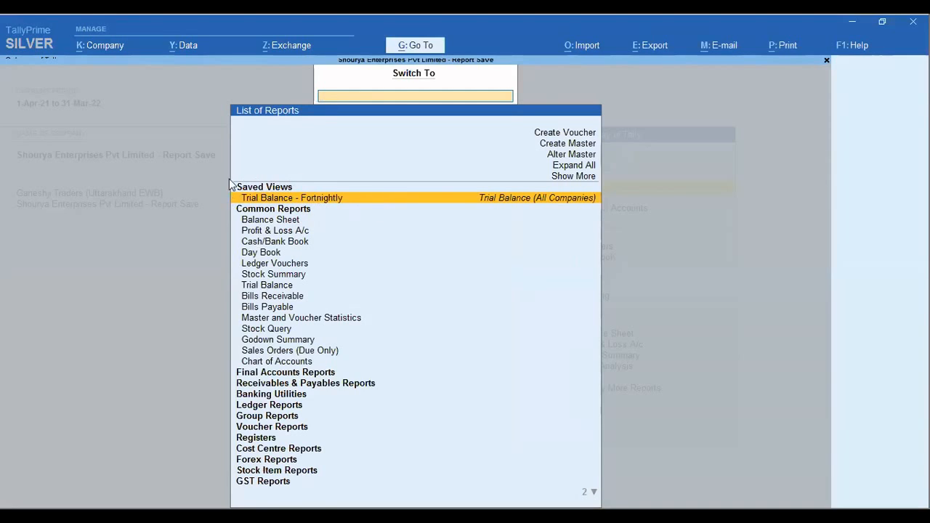
{"action": "left_click", "coordinate": [326, 201]}
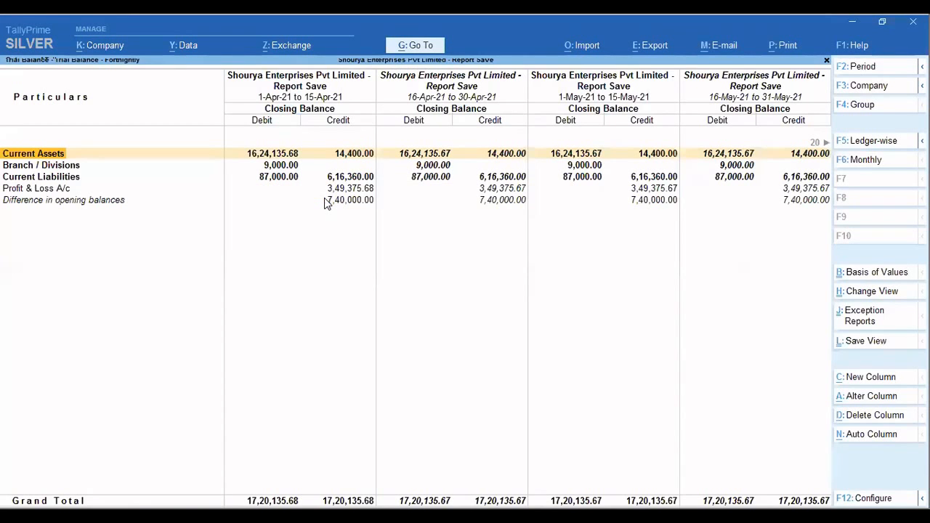
{"action": "key", "text": "Escape"}
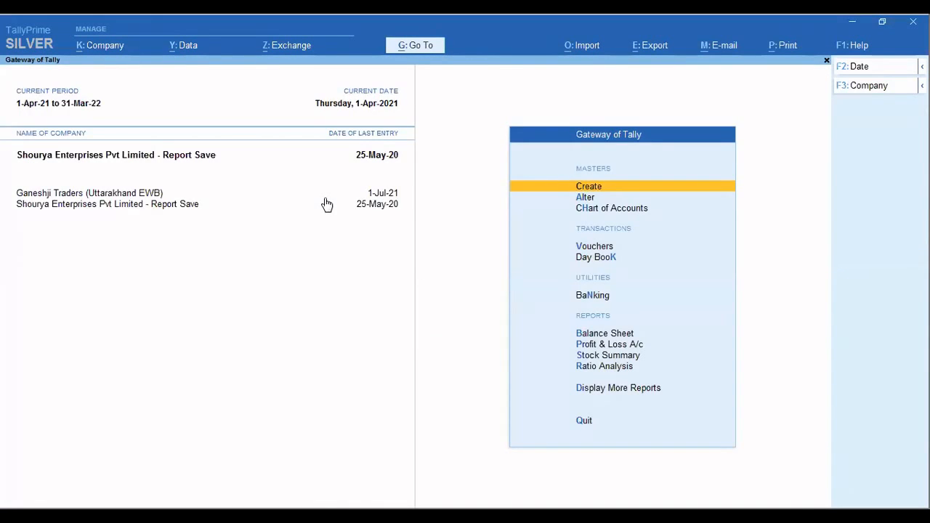
Display the Trial Balance with Fortnightly auto repeat columns and return to the Gateway of Tally.
{"action": "key", "text": "d"}
{"action": "key", "text": "t"}
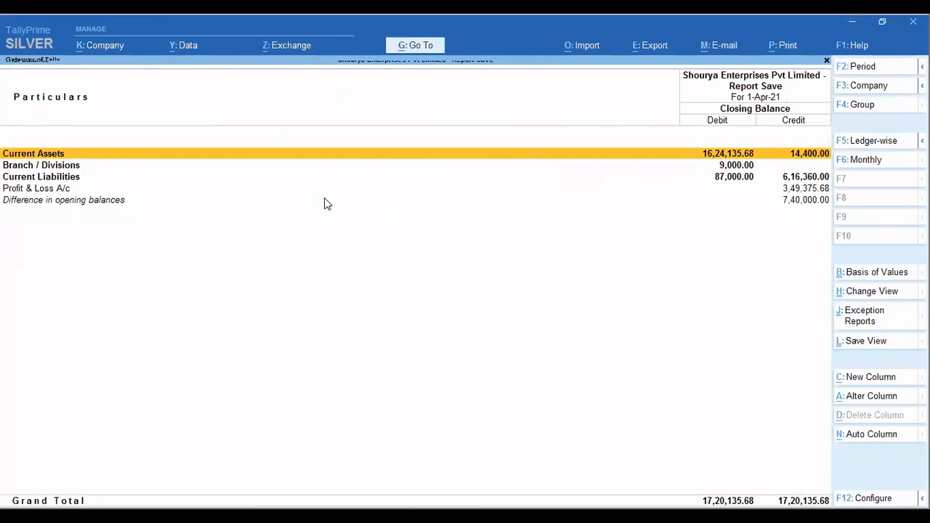
{"action": "key", "text": "alt+n"}
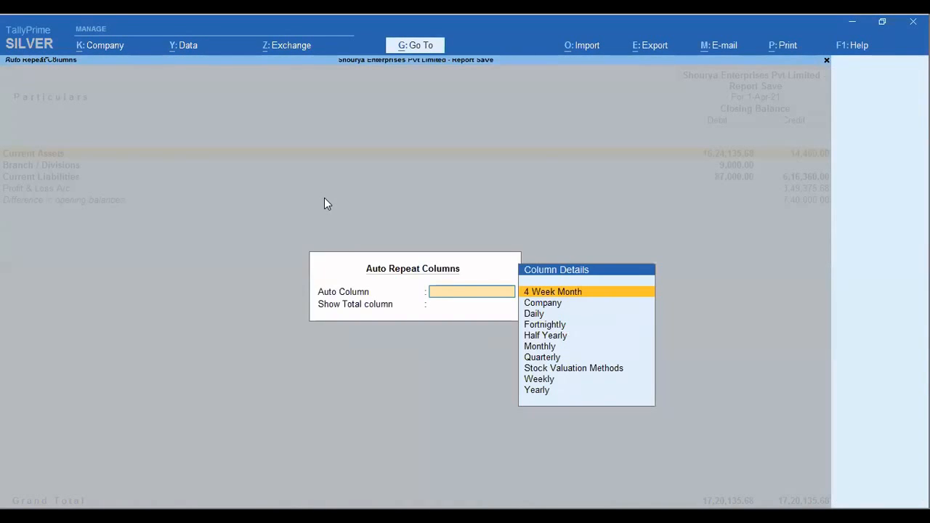
{"action": "key", "text": "Down"}
{"action": "key", "text": "Down"}
{"action": "key", "text": "Down"}
{"action": "key", "text": "Down"}
{"action": "key", "text": "Down"}
{"action": "key", "text": "Up"}
{"action": "key", "text": "Up"}
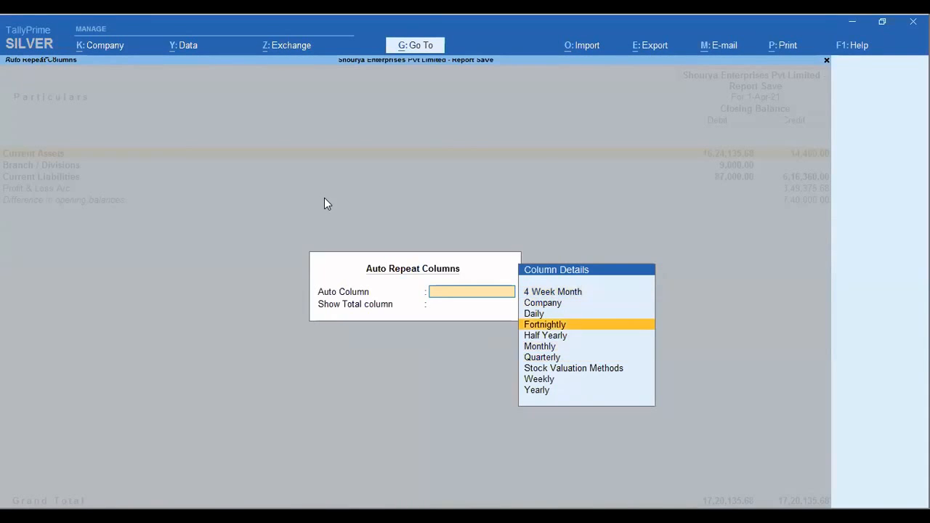
{"action": "key", "text": "Return"}
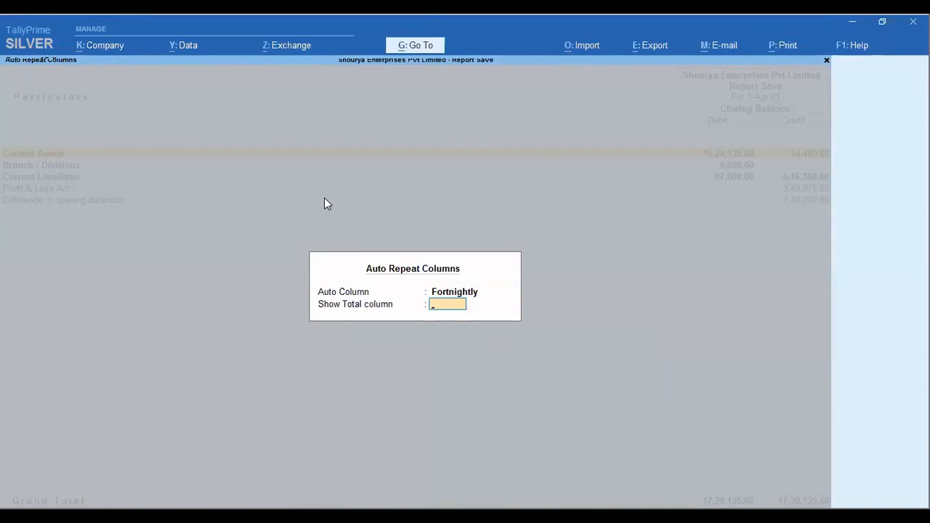
{"action": "key", "text": "Return"}
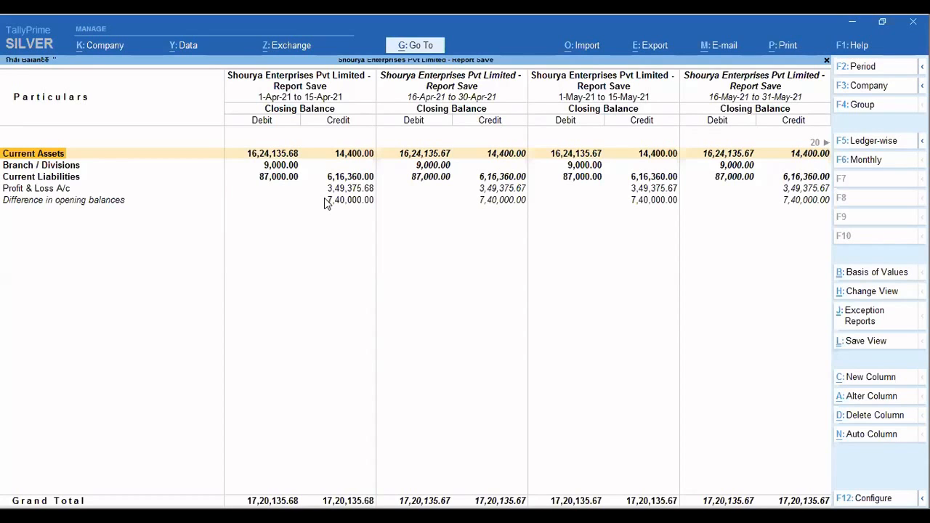
{"action": "key", "text": "Escape"}
{"action": "key", "text": "Escape"}
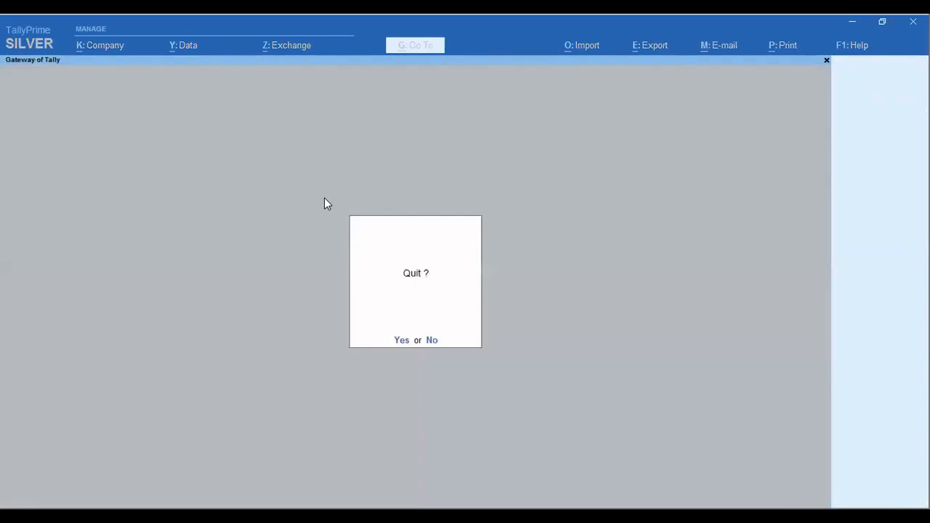
{"action": "key", "text": "n"}
Open the GSTR-1 report for Shourya Enterprises Pvt Limited - Report Save.
{"action": "key", "text": "d"}
{"action": "key", "text": "g"}
{"action": "key", "text": "Return"}
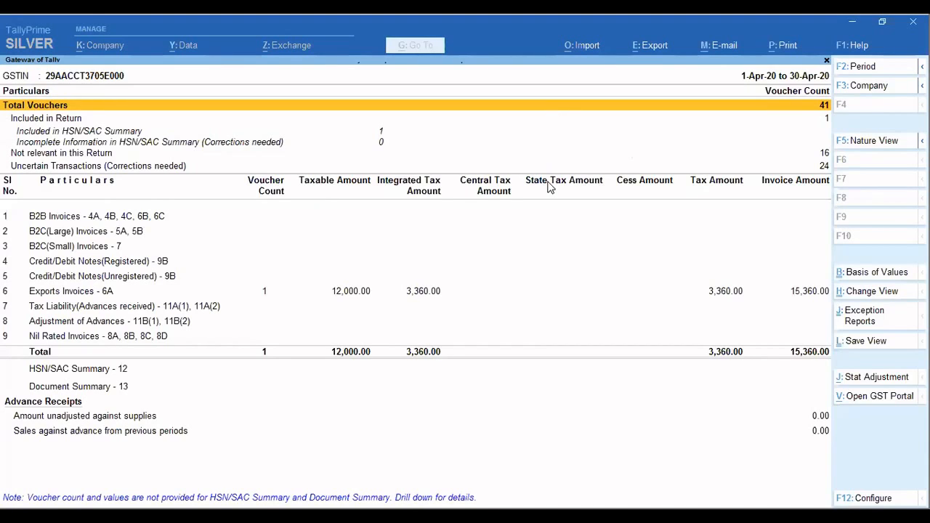
Set the GSTR-1 report period to 1-Jul-21 to 31-Jul-21.
{"action": "key", "text": "F2"}
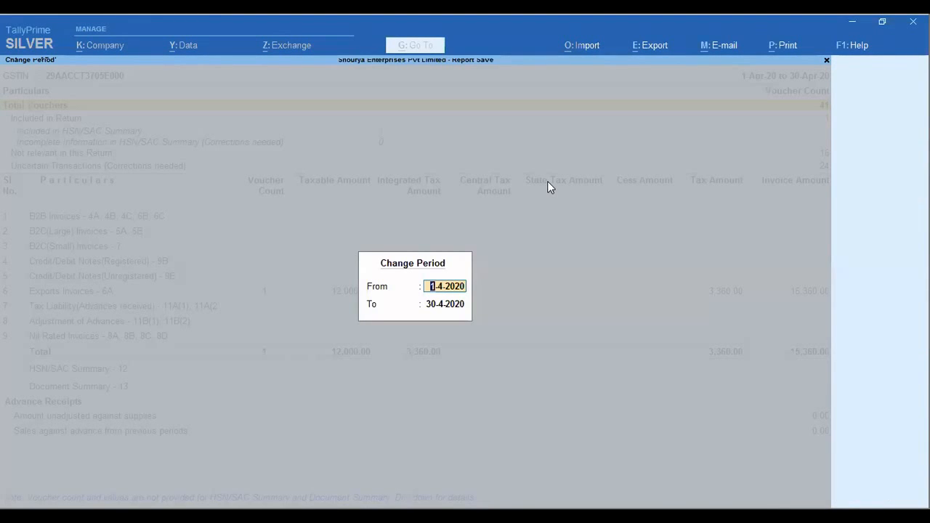
{"action": "type", "text": "a"}
{"action": "key", "text": "BackSpace"}
{"action": "type", "text": "ju"}
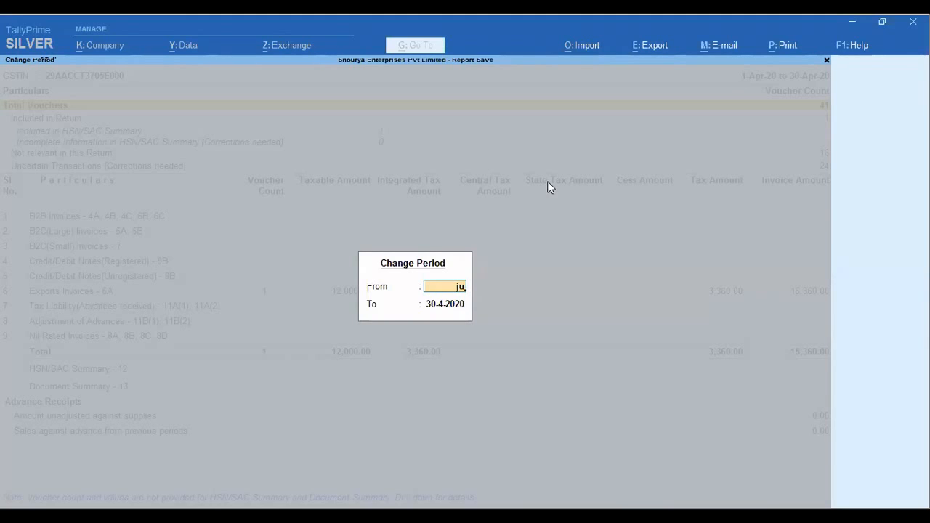
{"action": "type", "text": "l21"}
{"action": "key", "text": "Return"}
{"action": "type", "text": "jul"}
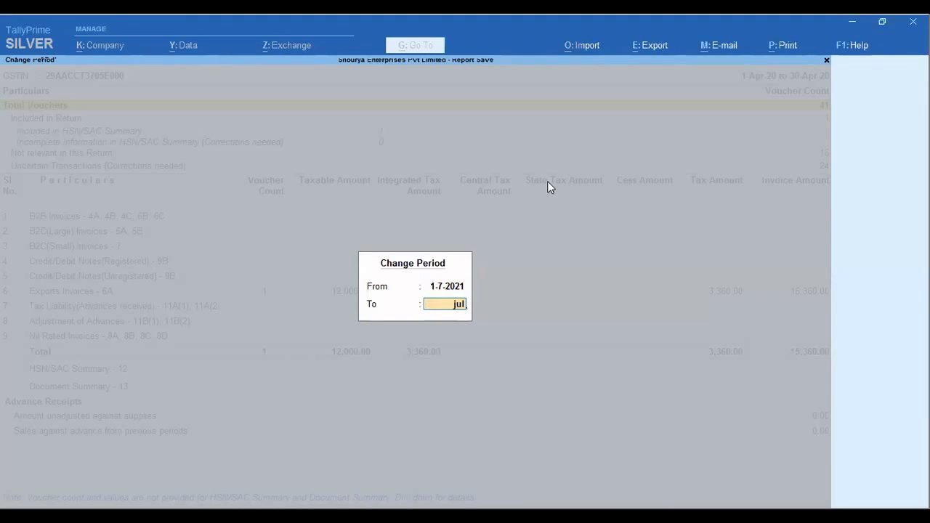
{"action": "type", "text": "21"}
{"action": "key", "text": "Return"}
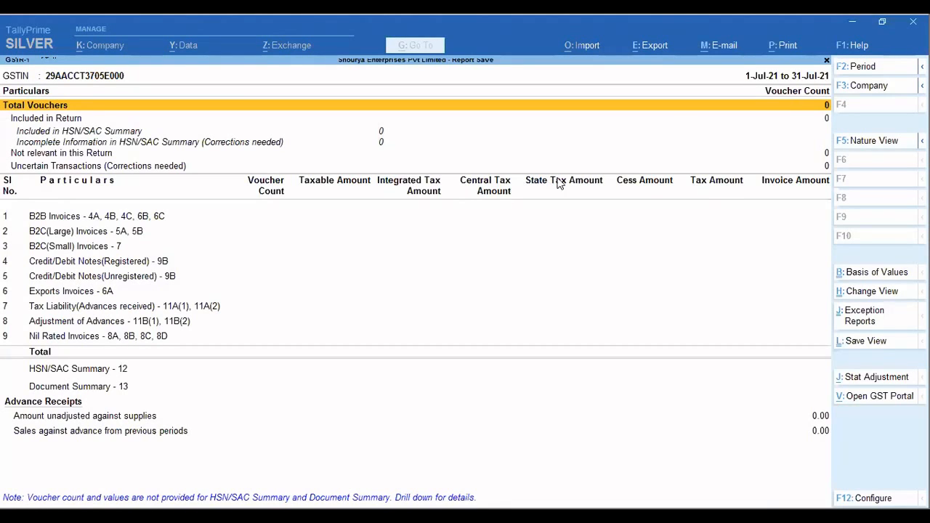
Start saving the report as GSTR-1 - My View, make it the default view and show the additional configuration.
{"action": "left_click", "coordinate": [866, 346]}
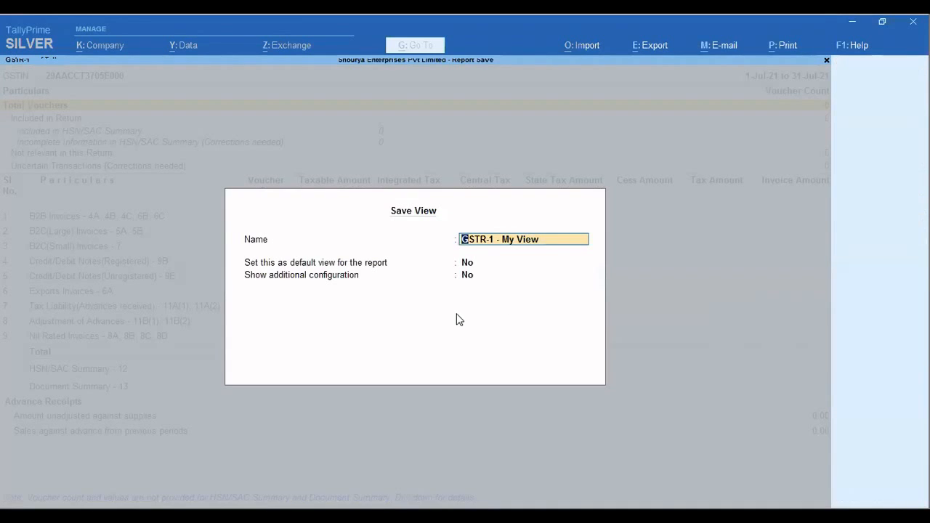
{"action": "key", "text": "Return"}
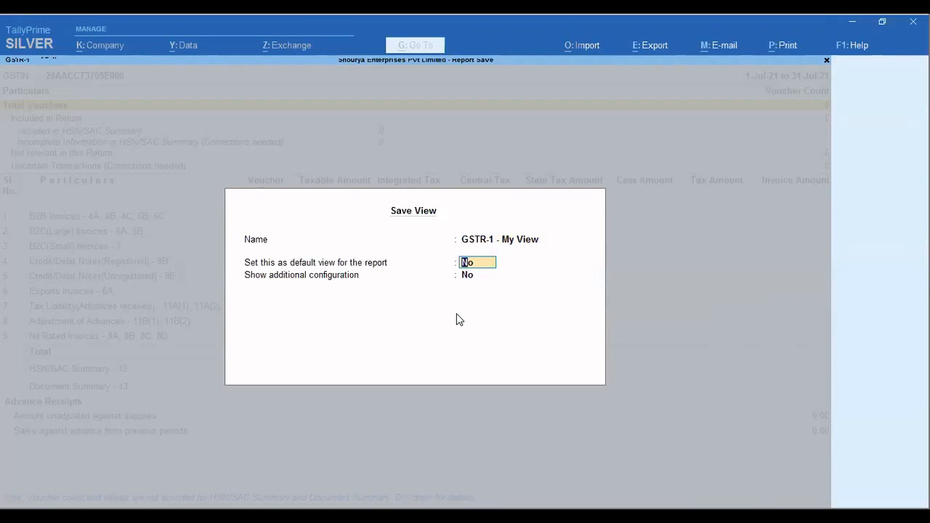
{"action": "type", "text": "y"}
{"action": "key", "text": "Return"}
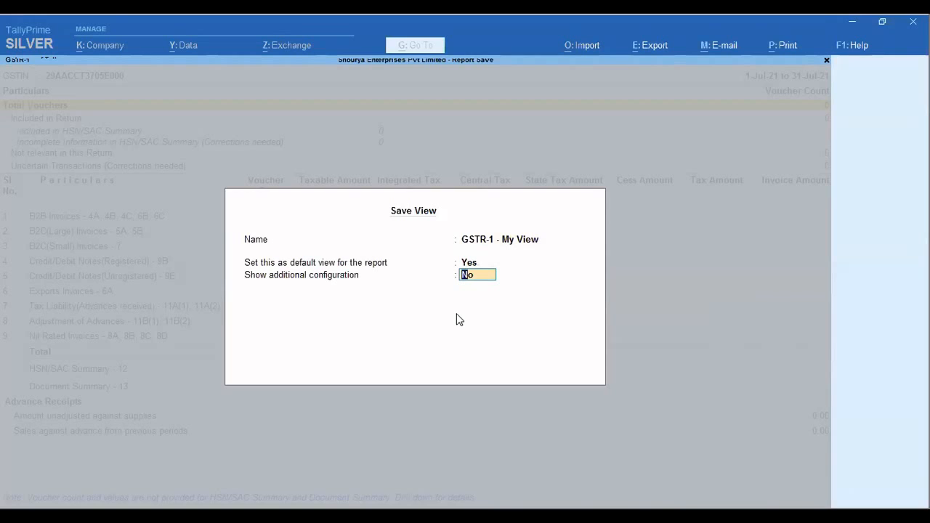
{"action": "type", "text": "y"}
{"action": "key", "text": "Return"}
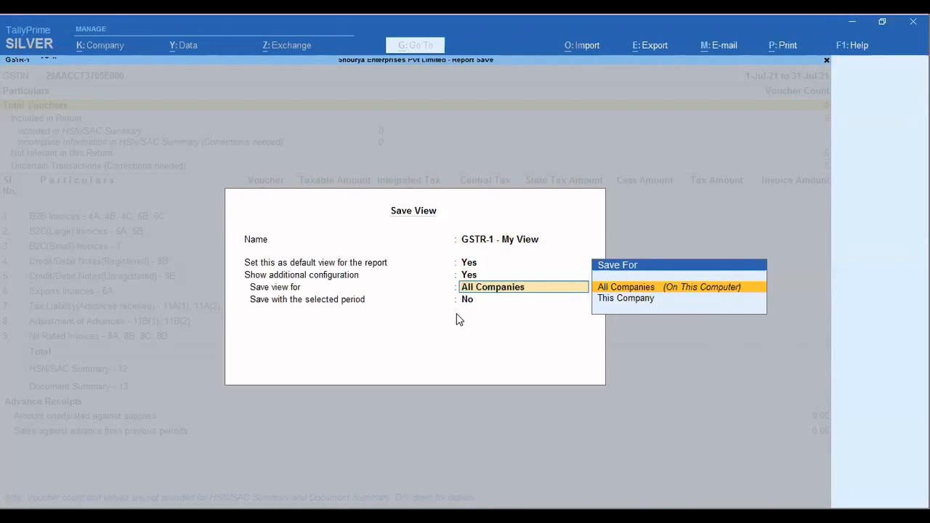